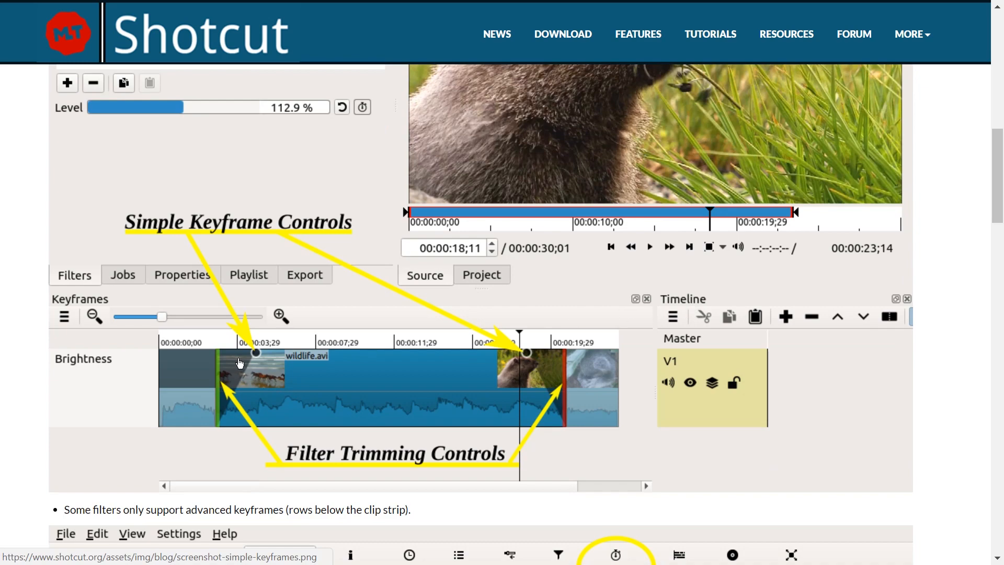
Read the Shotcut page's simple and advanced keyframe illustrations and the caveats about undo support and keyboard shortcuts.
{"action": "left_click_drag", "start_coordinate": [997, 181], "coordinate": [981, 298]}
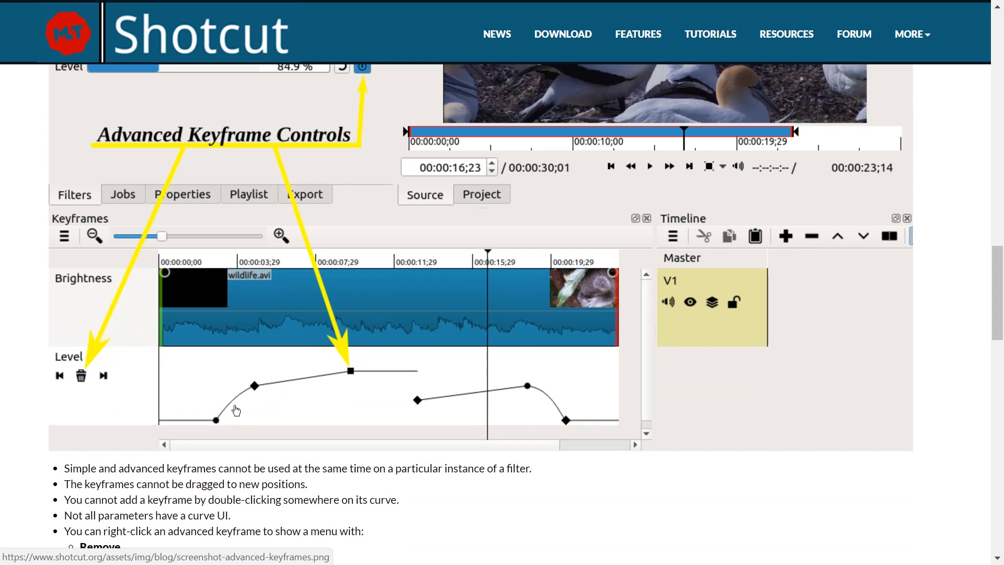
{"action": "left_click_drag", "start_coordinate": [993, 265], "coordinate": [949, 113]}
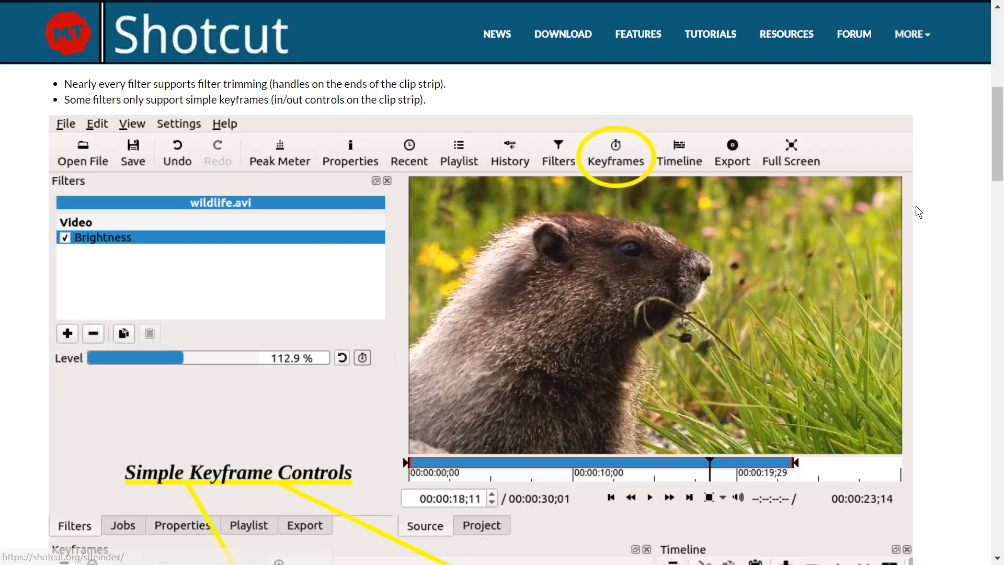
{"action": "key", "text": "ctrl+plus"}
{"action": "key", "text": "ctrl+plus"}
{"action": "key", "text": "ctrl+plus"}
{"action": "left_click_drag", "start_coordinate": [96, 160], "coordinate": [541, 145]}
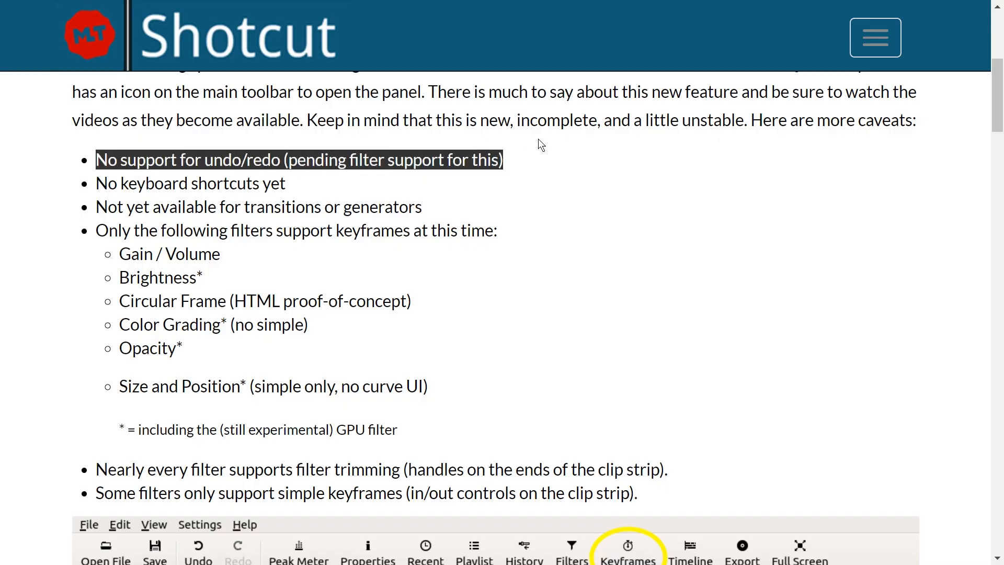
{"action": "left_click_drag", "start_coordinate": [97, 194], "coordinate": [356, 184]}
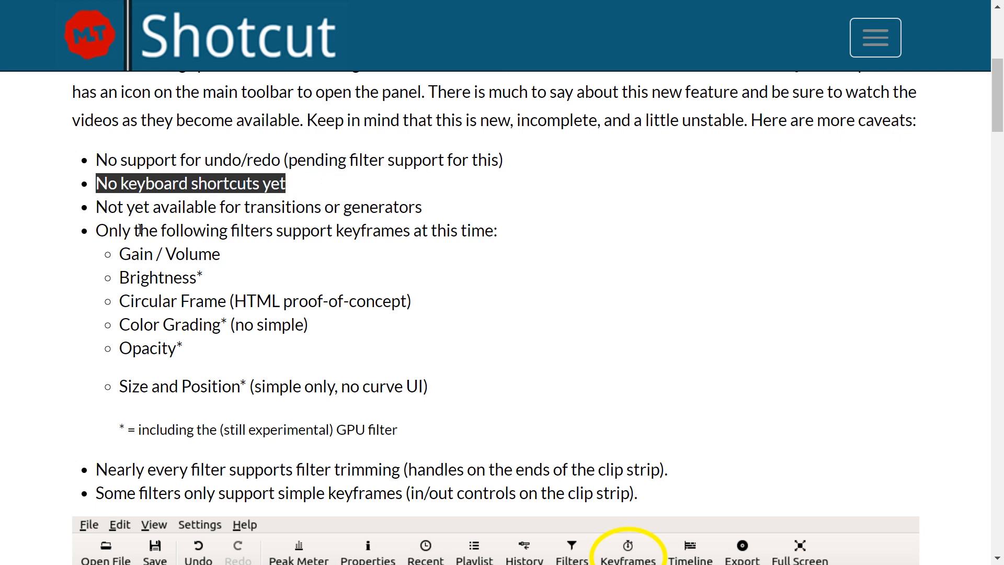
{"action": "left_click", "coordinate": [104, 229]}
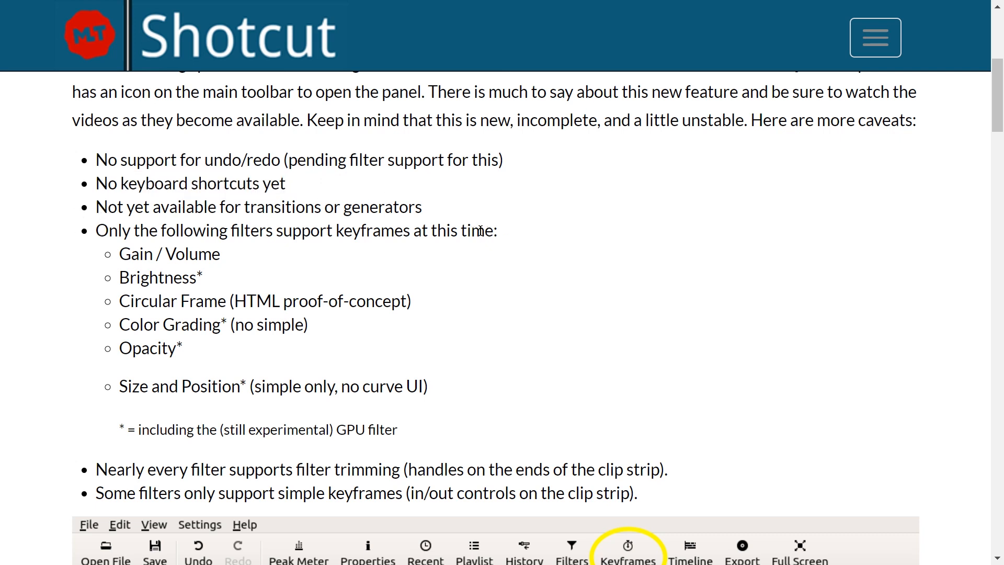
Review the list of filters that support keyframes, from Gain / Volume to Size and Position.
{"action": "left_click_drag", "start_coordinate": [148, 260], "coordinate": [196, 256]}
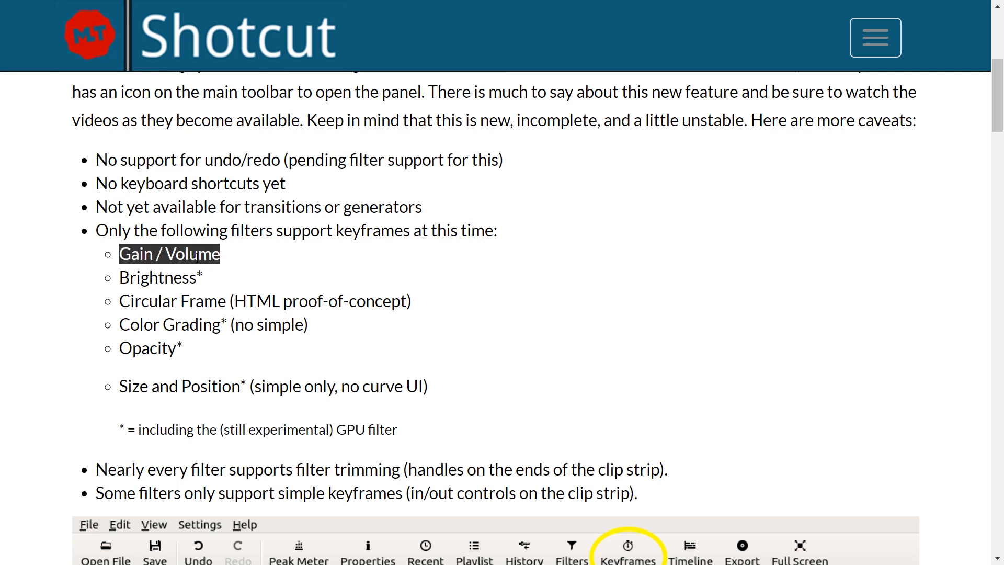
{"action": "double_click", "coordinate": [182, 275]}
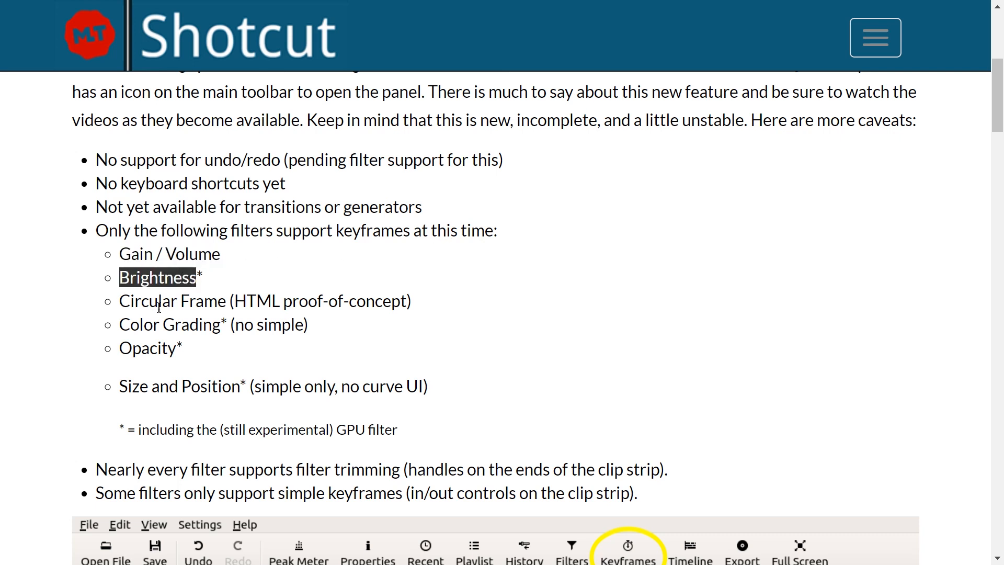
{"action": "triple_click", "coordinate": [187, 303]}
{"action": "double_click", "coordinate": [150, 324]}
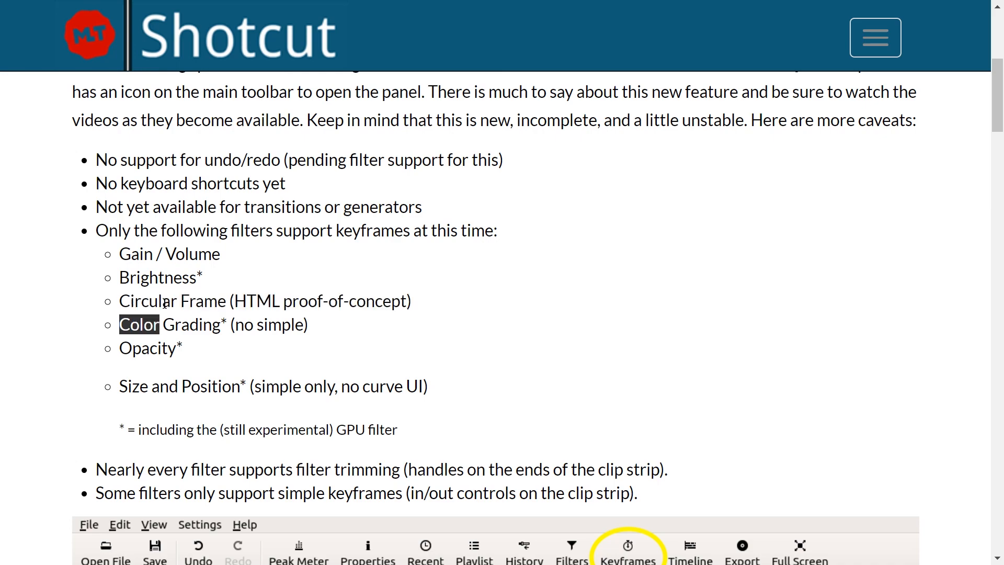
{"action": "double_click", "coordinate": [166, 302]}
{"action": "left_click_drag", "start_coordinate": [166, 302], "coordinate": [185, 298]}
{"action": "left_click", "coordinate": [144, 328]}
{"action": "double_click", "coordinate": [144, 328]}
{"action": "left_click_drag", "start_coordinate": [144, 328], "coordinate": [195, 324]}
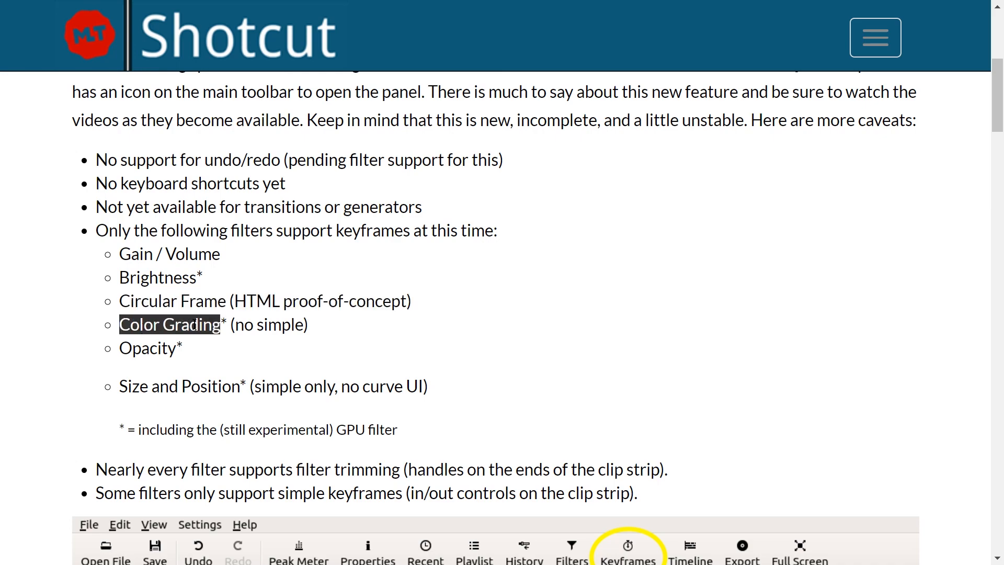
{"action": "scroll", "coordinate": [250, 307], "scroll_direction": "down", "scroll_amount": 5}
{"action": "scroll", "coordinate": [175, 174], "scroll_direction": "up", "scroll_amount": 3}
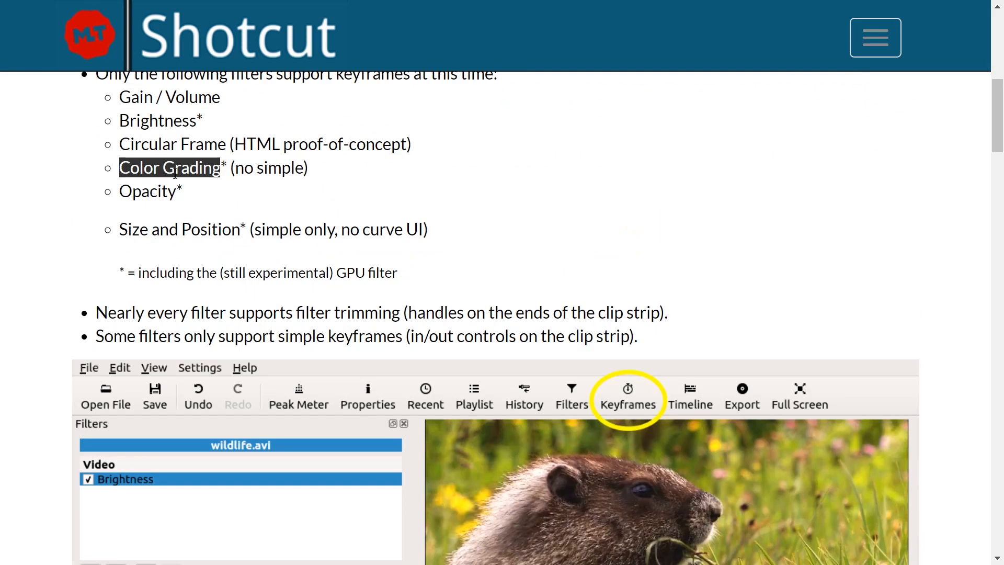
{"action": "double_click", "coordinate": [143, 191]}
{"action": "left_click", "coordinate": [149, 224]}
{"action": "double_click", "coordinate": [148, 224]}
{"action": "left_click_drag", "start_coordinate": [148, 225], "coordinate": [184, 221]}
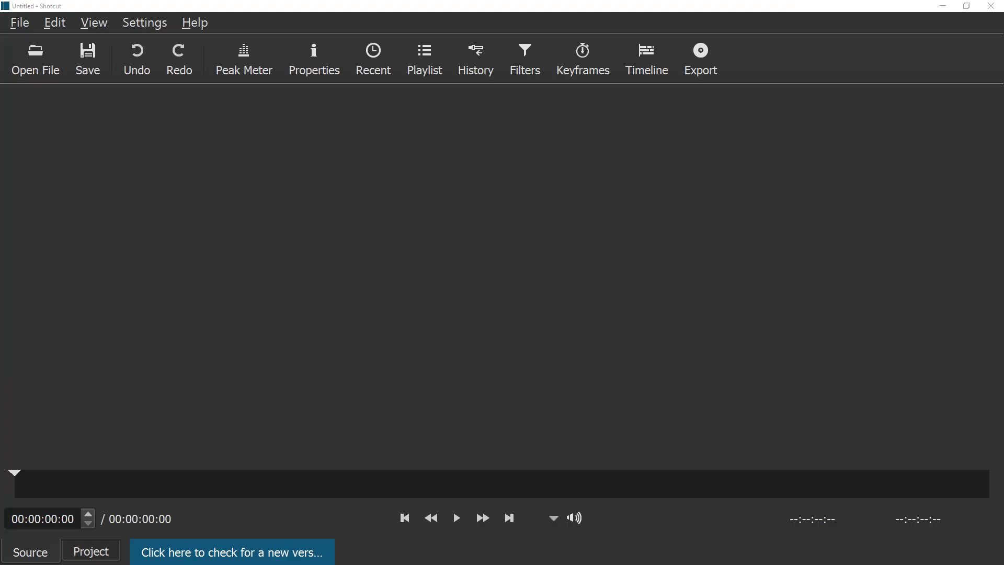
In Shotcut, load Image Slide 6 Lion.jpg from the Subscribe! folder and place it at the start of track V1 in the timeline.
{"action": "left_click_drag", "start_coordinate": [0, 181], "coordinate": [614, 158]}
{"action": "left_click_drag", "start_coordinate": [373, 309], "coordinate": [309, 152]}
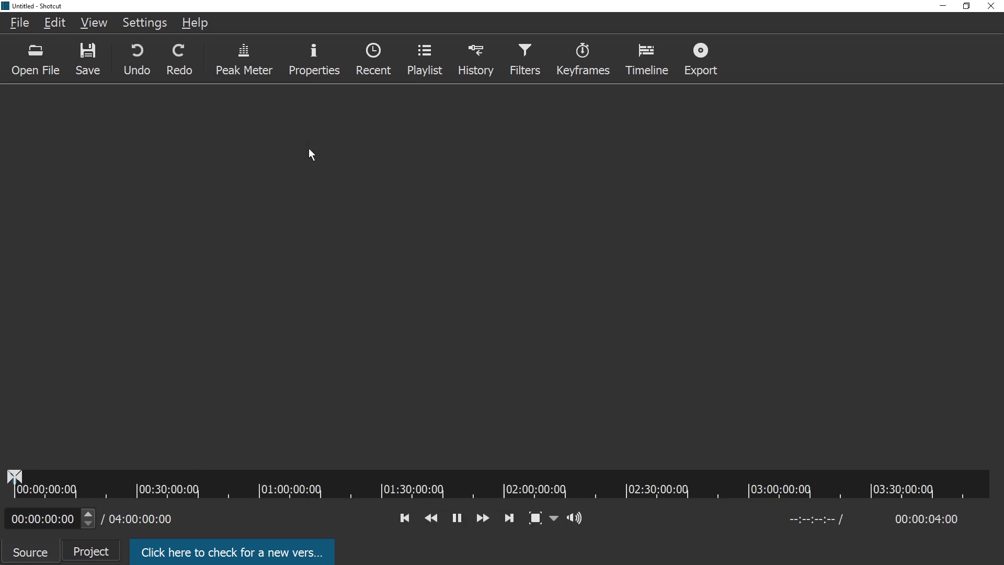
{"action": "left_click", "coordinate": [645, 62]}
{"action": "left_click_drag", "start_coordinate": [443, 240], "coordinate": [121, 475]}
Load Video Sleepy.MP4 from the Subscribe! folder and place it on track V1 directly after the lion image.
{"action": "key", "text": "alt+Tab"}
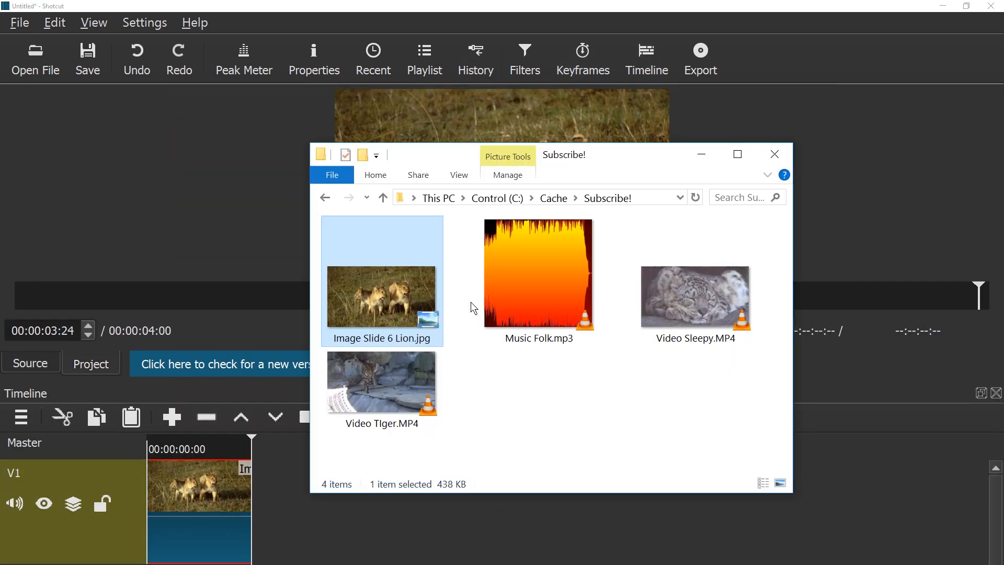
{"action": "left_click_drag", "start_coordinate": [675, 293], "coordinate": [250, 196]}
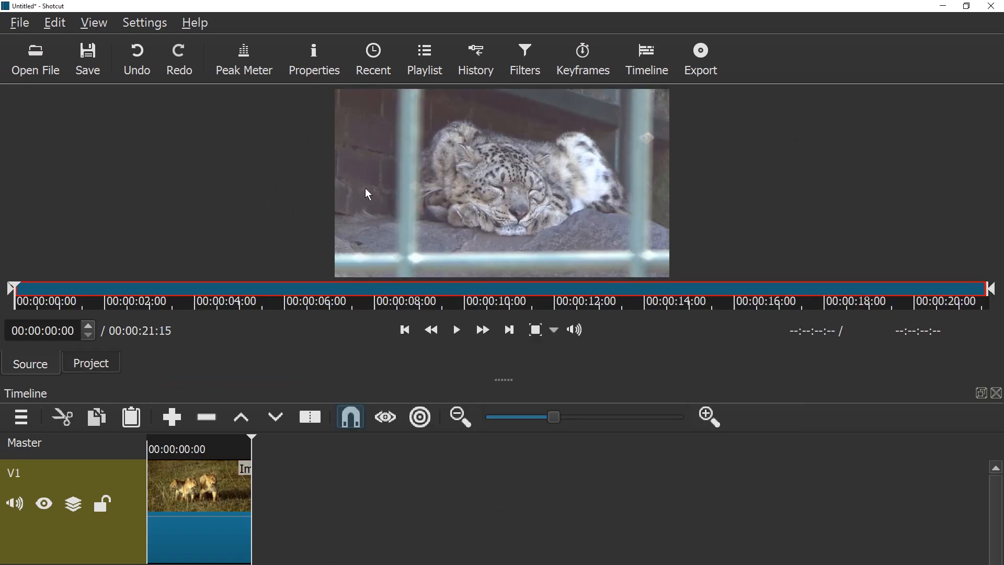
{"action": "left_click_drag", "start_coordinate": [367, 192], "coordinate": [316, 463]}
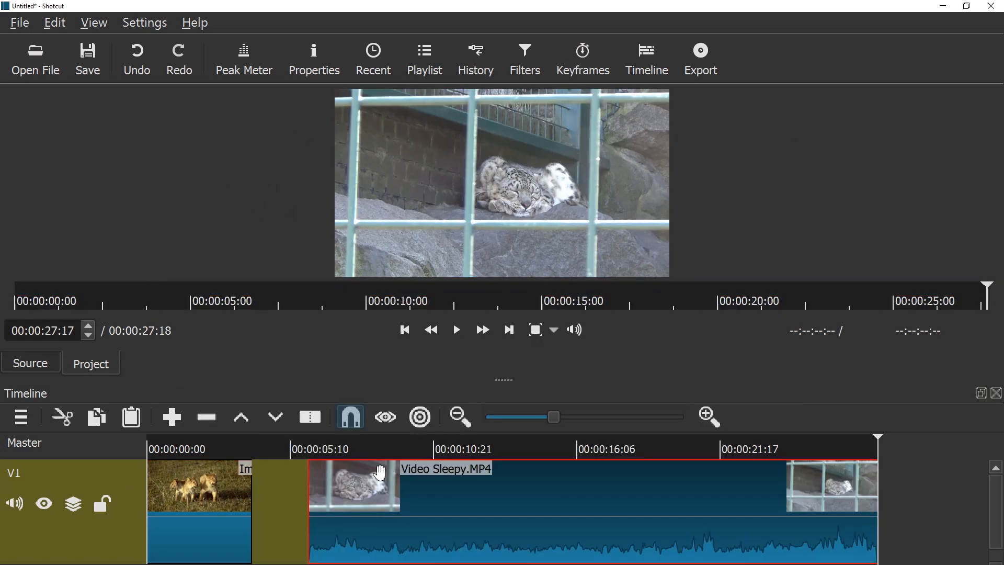
{"action": "left_click_drag", "start_coordinate": [376, 491], "coordinate": [319, 489]}
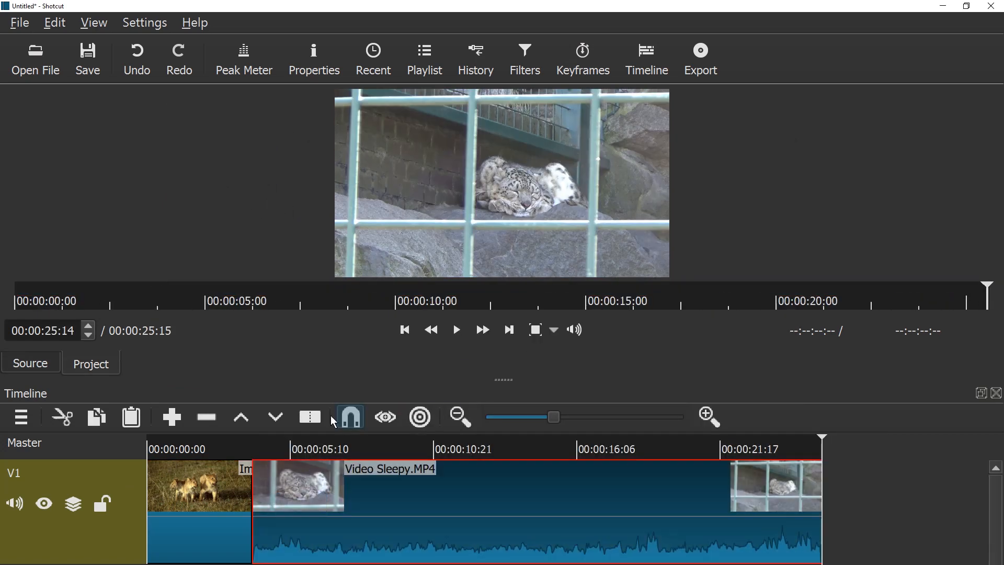
Show the Keyframes panel, undock it and dock it side by side with the Timeline.
{"action": "left_click", "coordinate": [569, 72]}
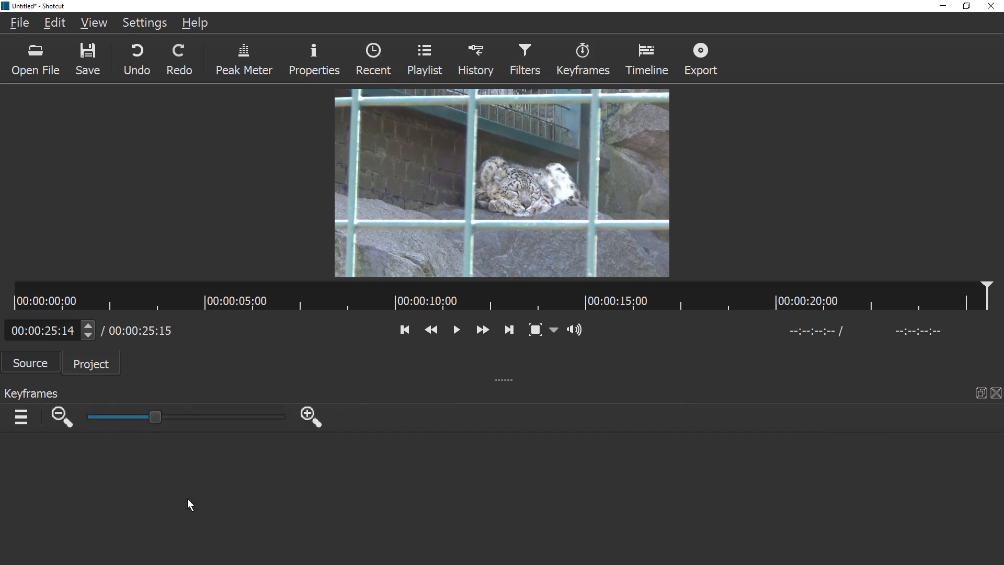
{"action": "left_click", "coordinate": [981, 393]}
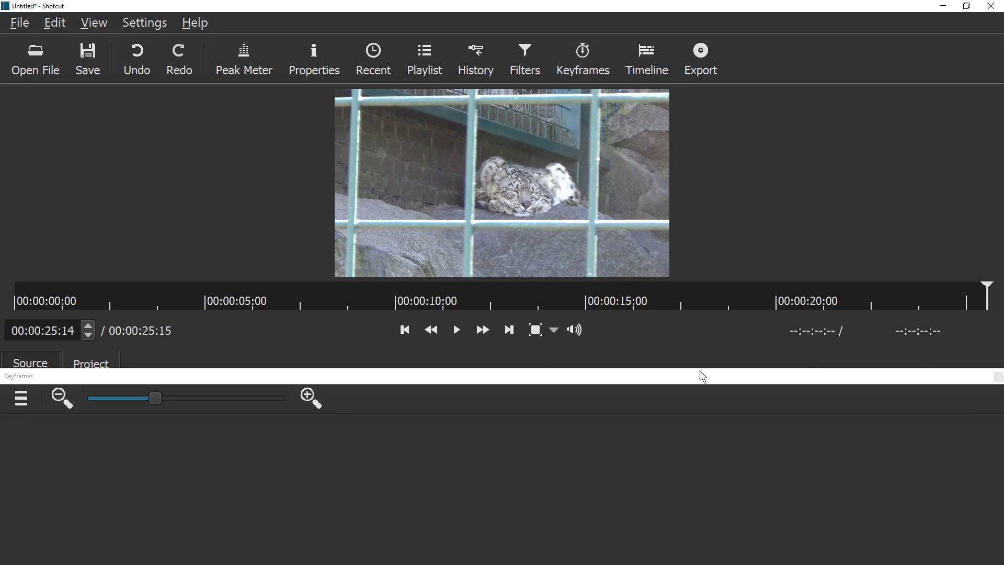
{"action": "left_click_drag", "start_coordinate": [700, 370], "coordinate": [774, 169]}
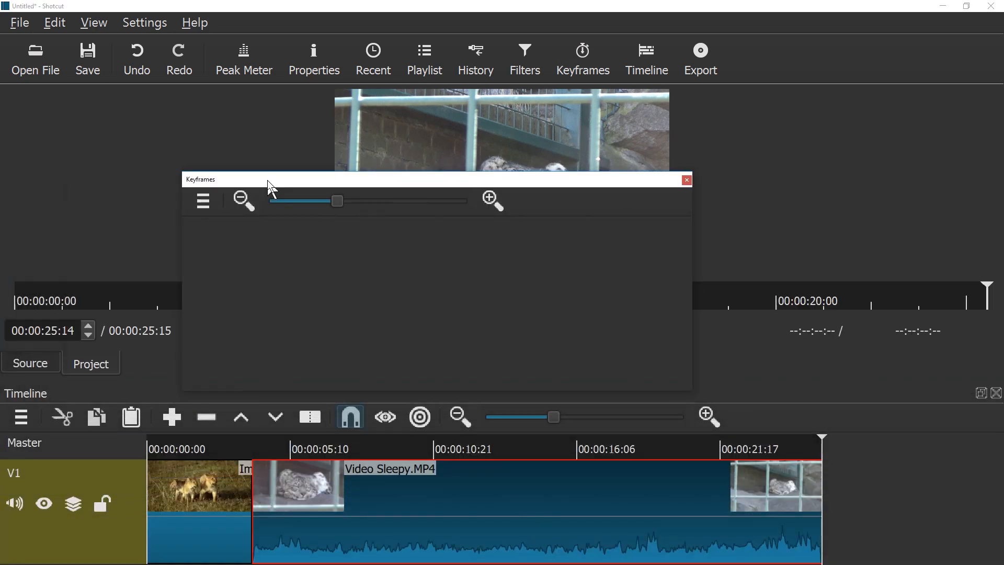
{"action": "left_click_drag", "start_coordinate": [280, 182], "coordinate": [453, 163]}
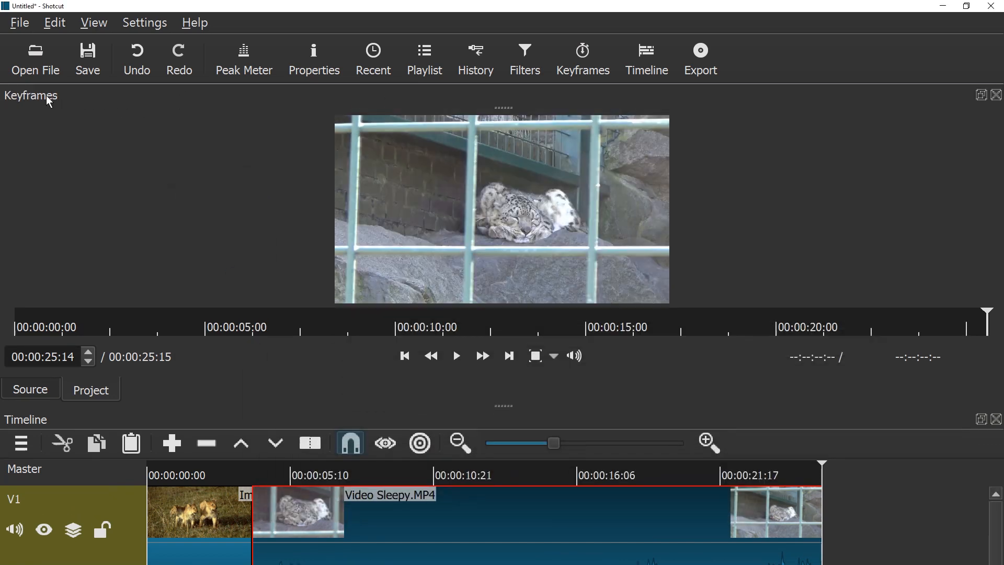
{"action": "left_click_drag", "start_coordinate": [50, 102], "coordinate": [139, 471]}
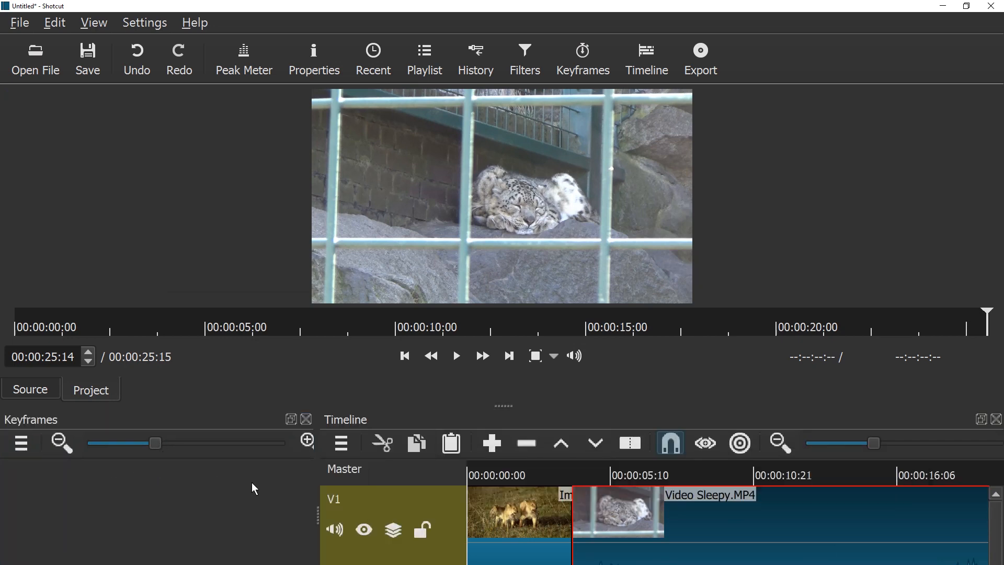
Widen the Keyframes panel to about half of the space it shares with the Timeline.
{"action": "scroll", "coordinate": [832, 512], "scroll_direction": "down", "scroll_amount": 3}
{"action": "left_click_drag", "start_coordinate": [831, 512], "coordinate": [753, 513]}
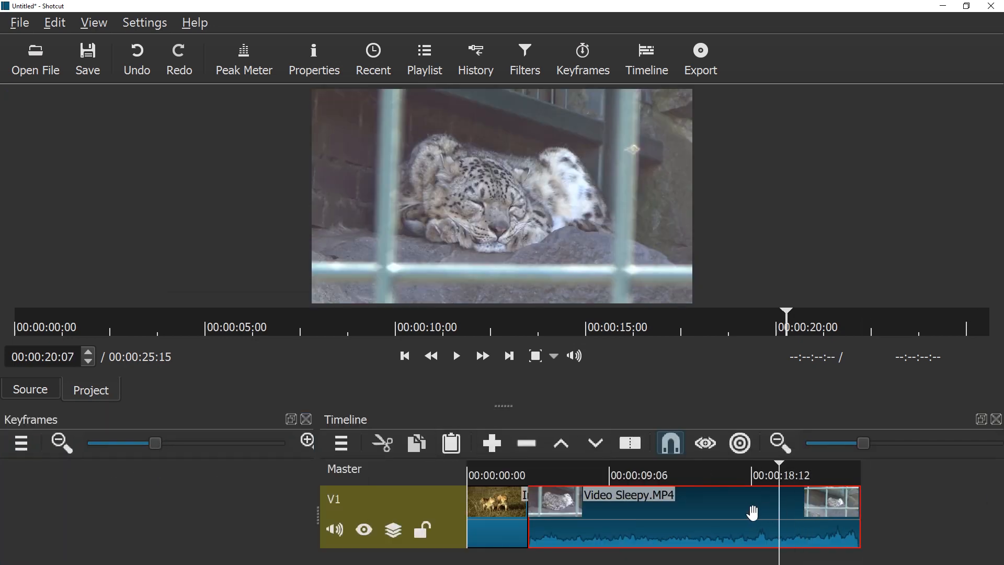
{"action": "right_click", "coordinate": [66, 428]}
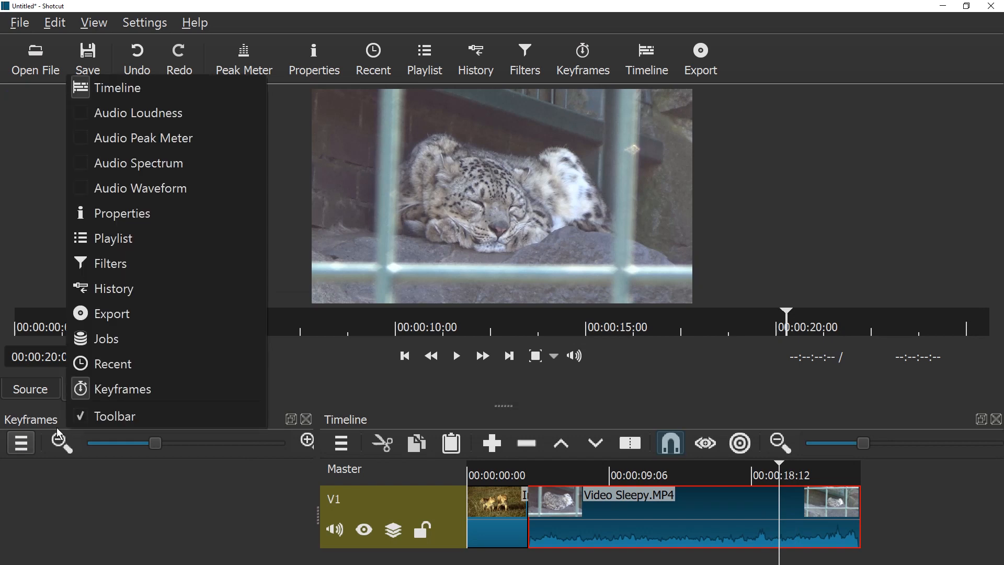
{"action": "left_click", "coordinate": [28, 423]}
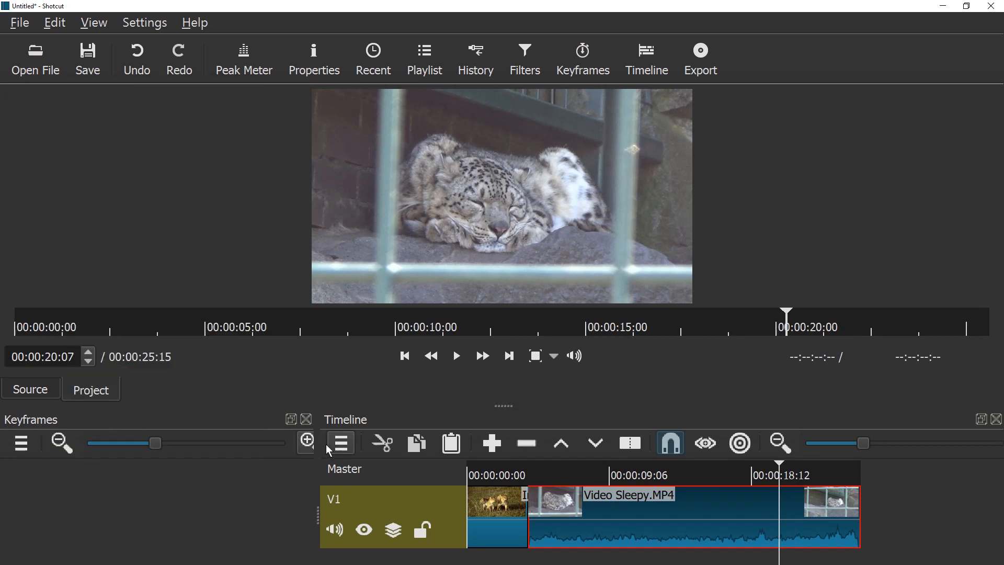
{"action": "left_click_drag", "start_coordinate": [317, 440], "coordinate": [525, 423]}
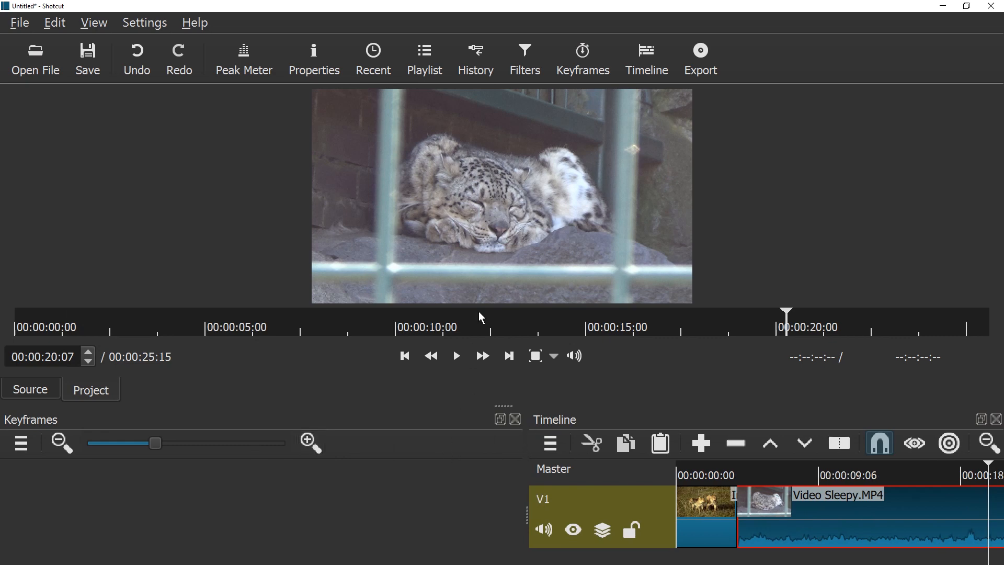
Show the filters for the Image Slide 6 Lion.jpg clip and return the playhead to the start of the project.
{"action": "left_click", "coordinate": [536, 72]}
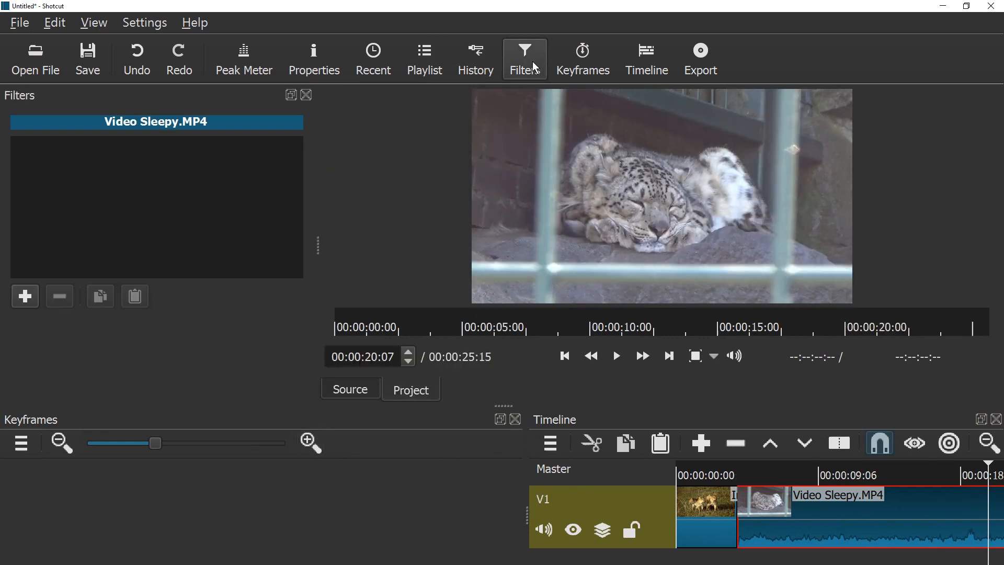
{"action": "left_click", "coordinate": [692, 507]}
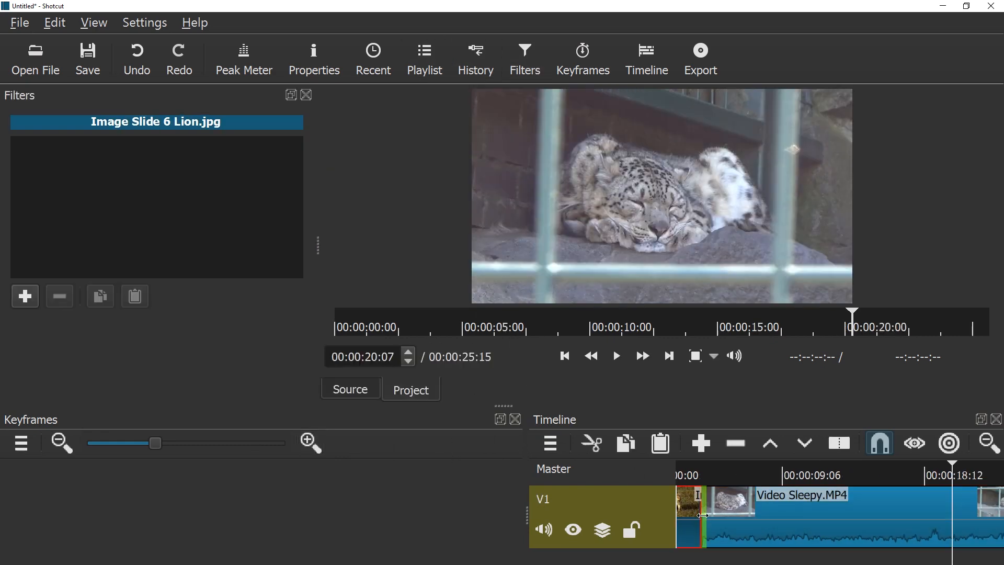
{"action": "scroll", "coordinate": [717, 511], "scroll_direction": "up", "scroll_amount": 3}
{"action": "left_click", "coordinate": [832, 480]}
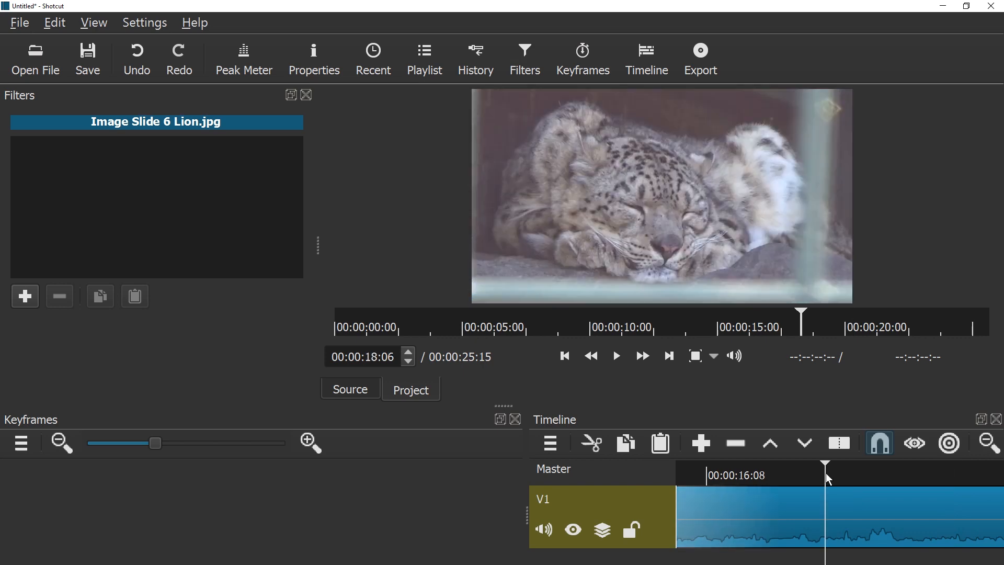
{"action": "key", "text": "Home"}
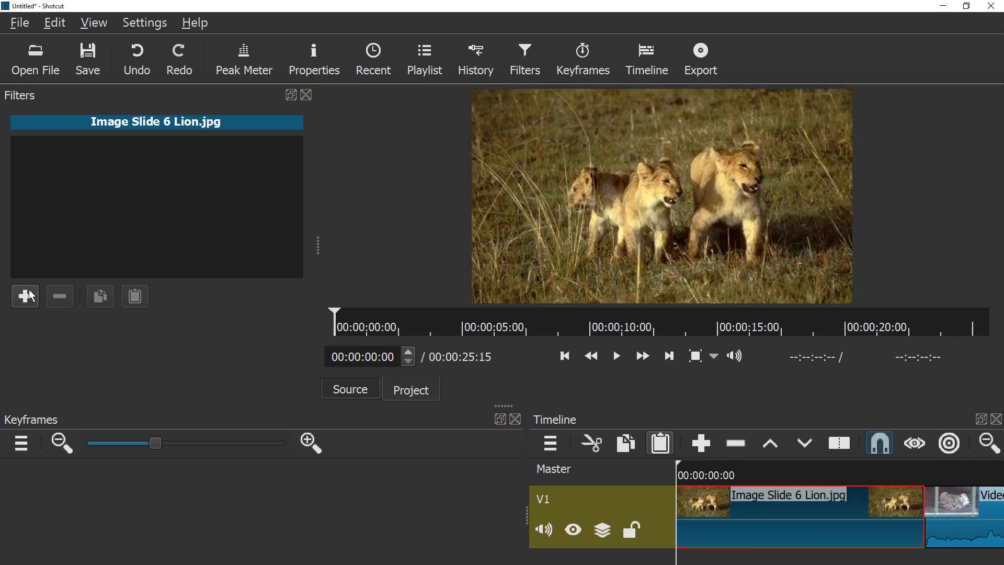
Add the Size and Position video filter to the Image Slide 6 Lion.jpg clip.
{"action": "left_click", "coordinate": [31, 297]}
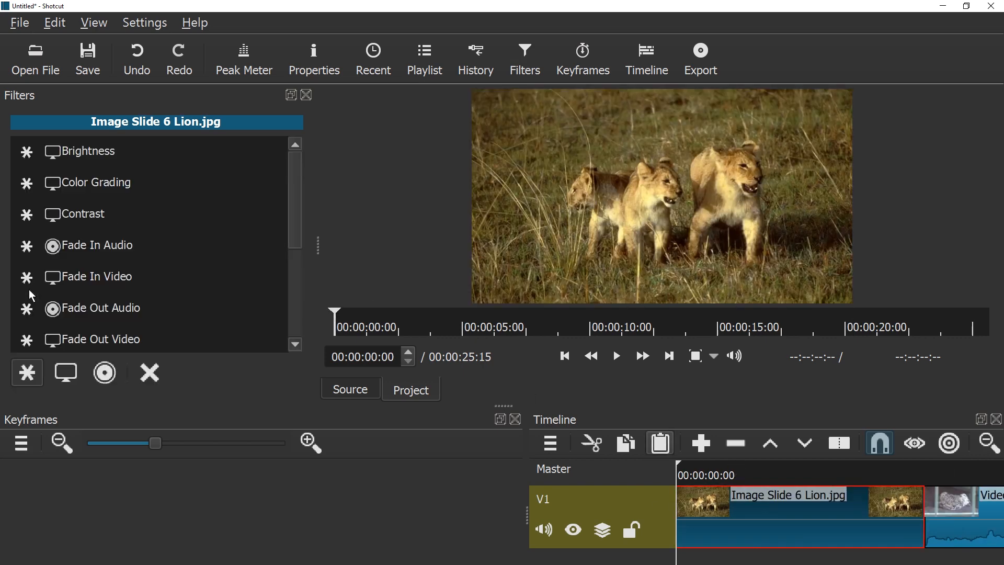
{"action": "left_click", "coordinate": [73, 375]}
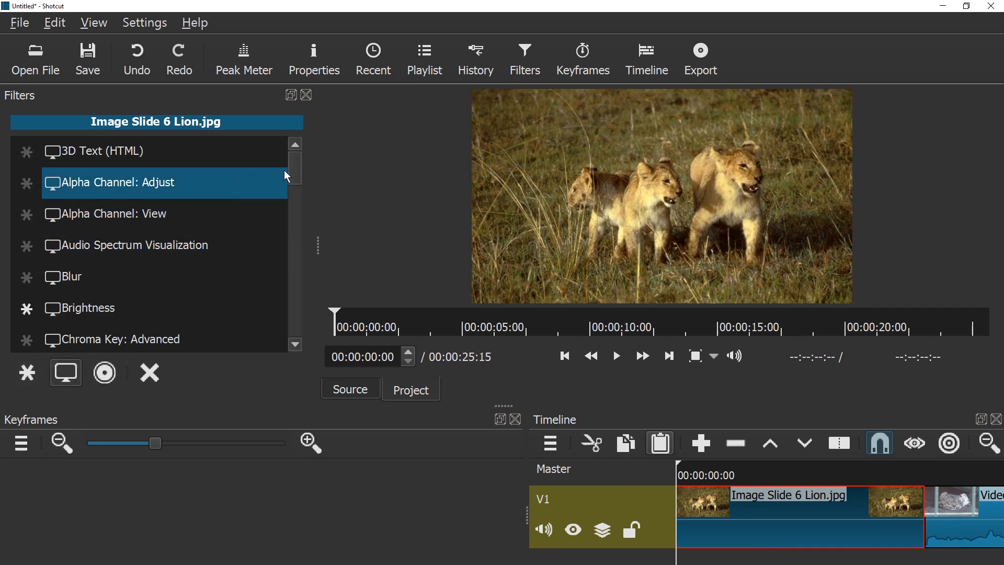
{"action": "left_click_drag", "start_coordinate": [288, 177], "coordinate": [293, 318]}
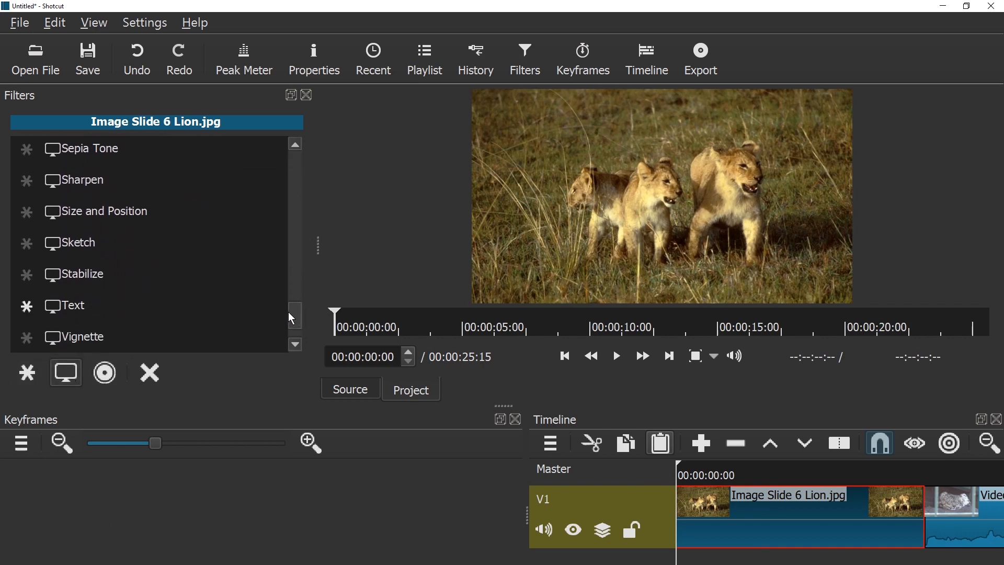
{"action": "left_click", "coordinate": [167, 210]}
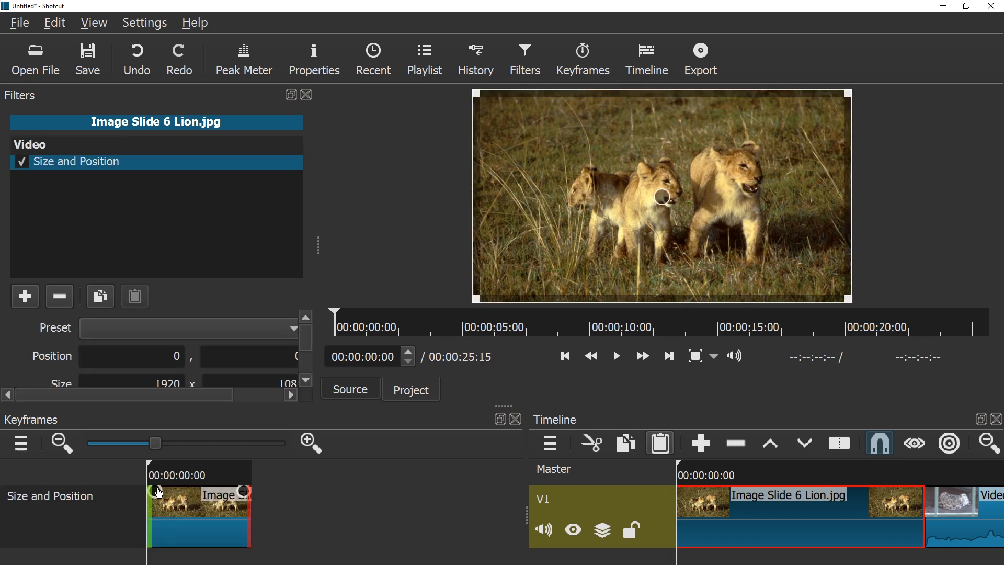
Set a simple keyframe lead-in at the start of the lion clip's Size and Position filter and preview its playback.
{"action": "left_click_drag", "start_coordinate": [160, 493], "coordinate": [194, 495]}
{"action": "key", "text": "space"}
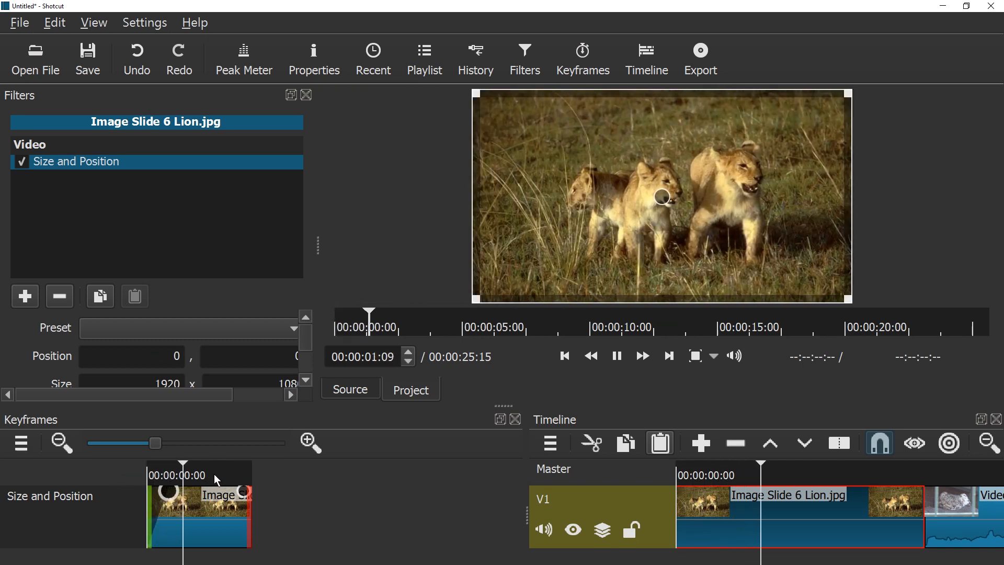
{"action": "key", "text": "space"}
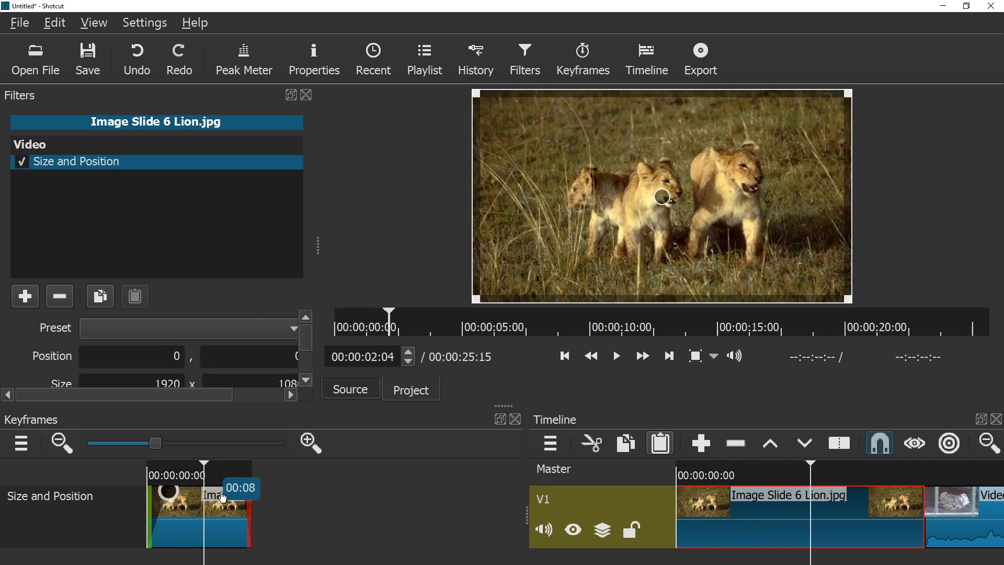
Play the lion clip through to its end to preview the Size and Position animation.
{"action": "key", "text": "space"}
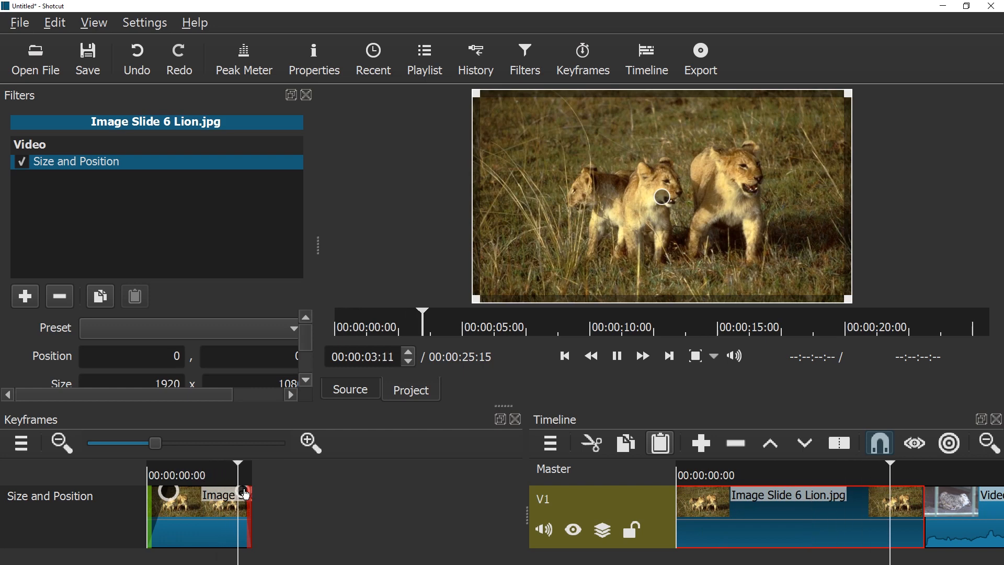
{"action": "key", "text": "space"}
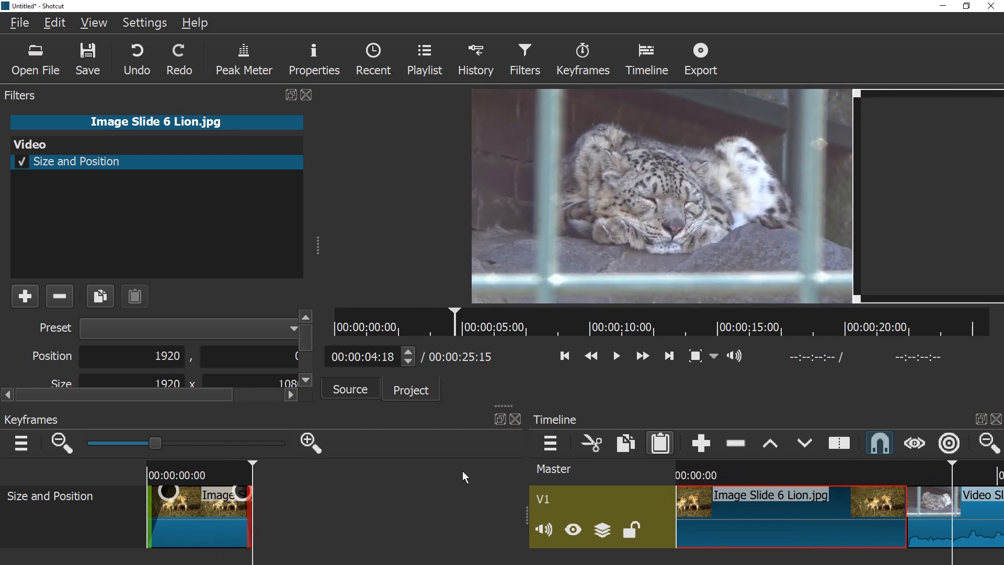
Add the Size and Position video filter to the Video Sleepy.MP4 clip.
{"action": "left_click", "coordinate": [956, 503]}
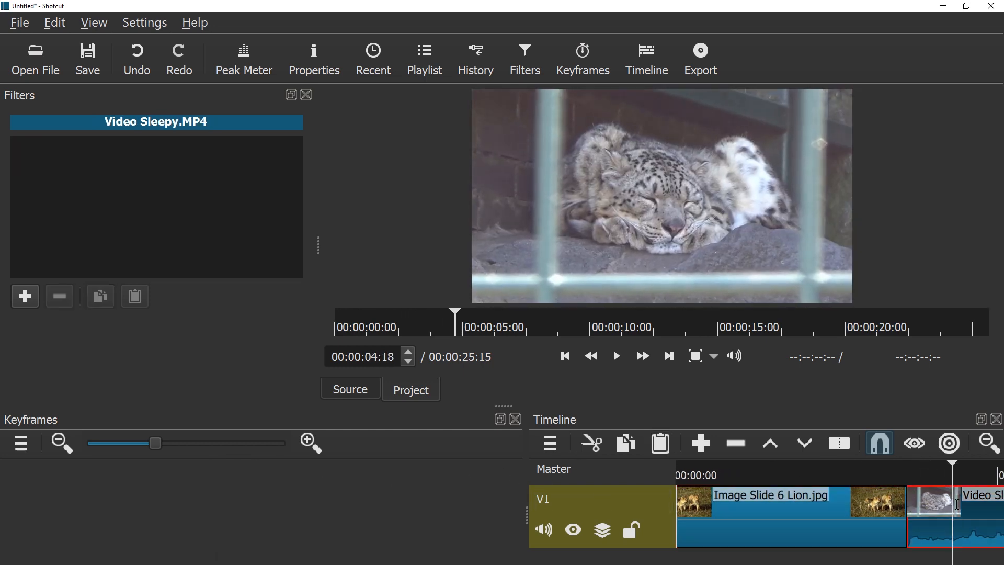
{"action": "left_click", "coordinate": [27, 296]}
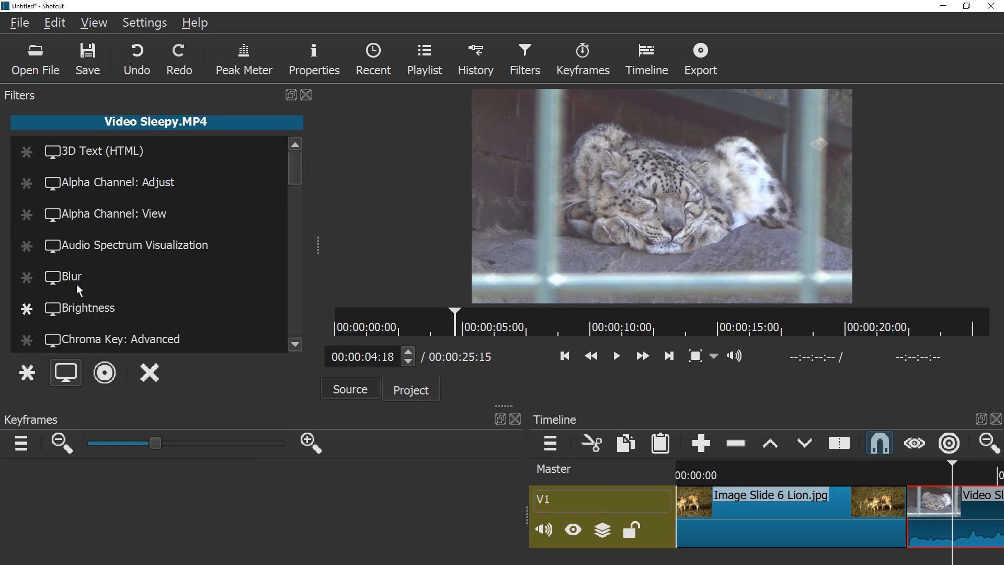
{"action": "scroll", "coordinate": [218, 285], "scroll_direction": "down", "scroll_amount": 10}
{"action": "scroll", "coordinate": [180, 258], "scroll_direction": "up", "scroll_amount": 4}
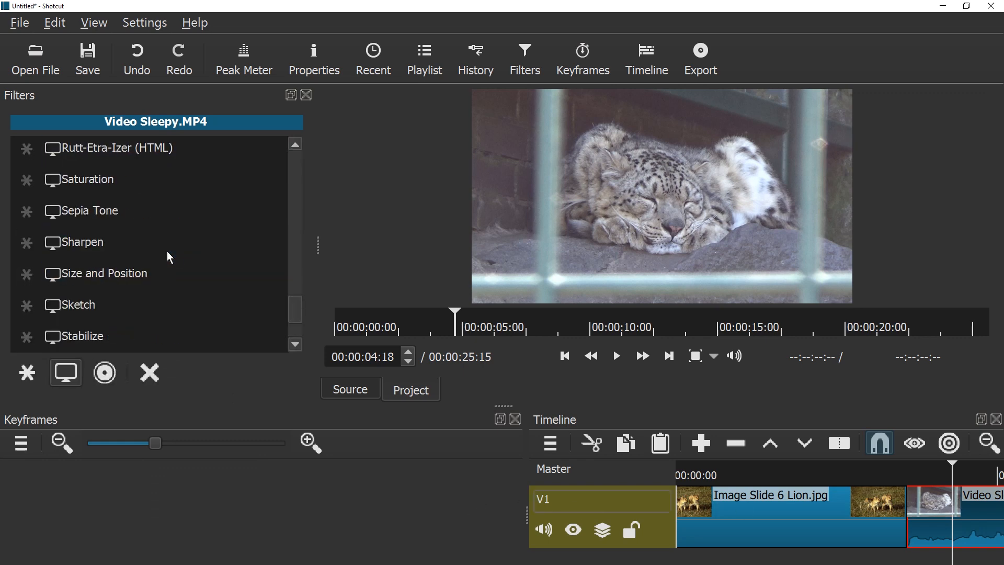
{"action": "left_click", "coordinate": [165, 271]}
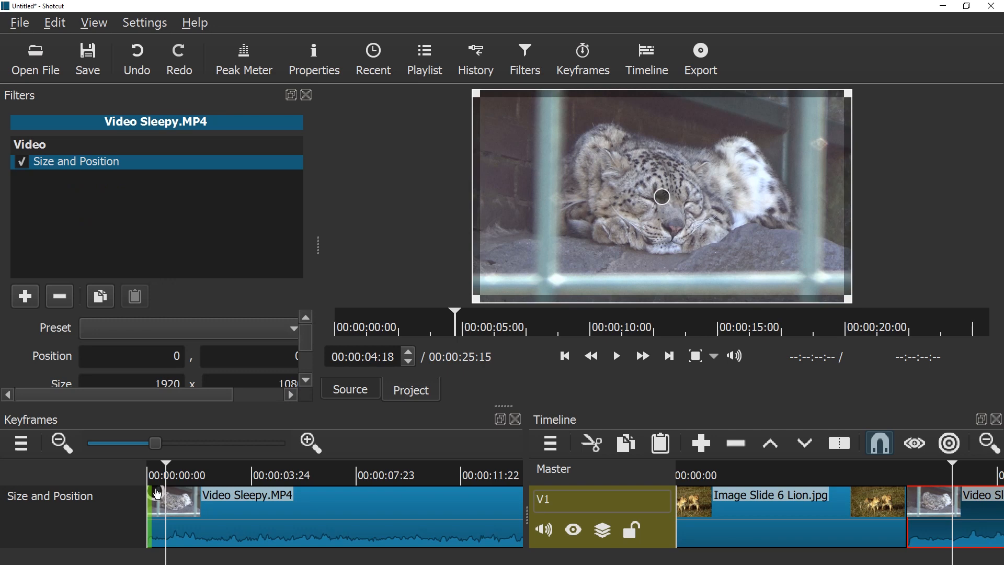
Set a simple keyframe lead-in of about 21 frames on the Video Sleepy.MP4 clip's Size and Position filter and preview it.
{"action": "left_click_drag", "start_coordinate": [156, 490], "coordinate": [170, 491]}
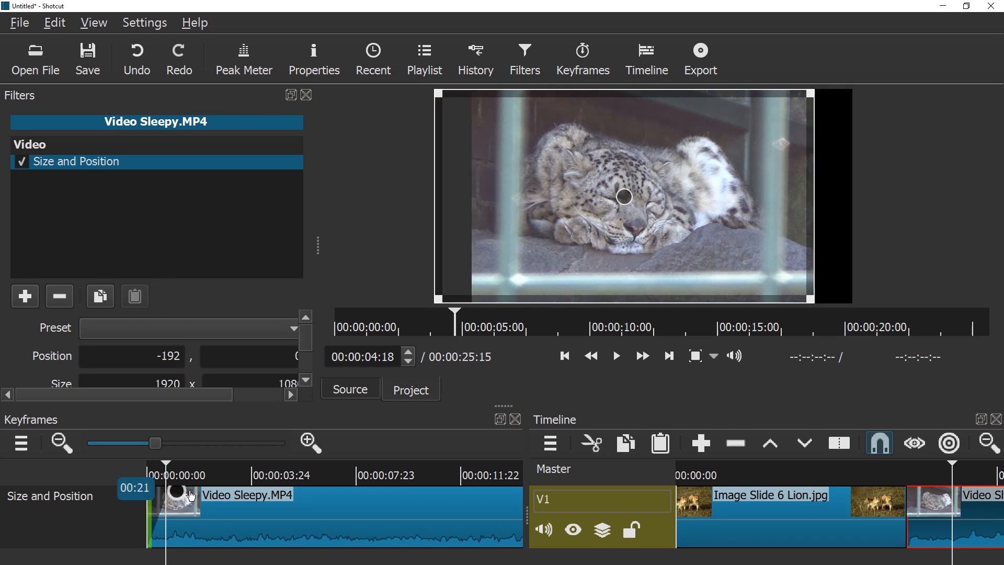
{"action": "left_click", "coordinate": [863, 485]}
{"action": "key", "text": "space"}
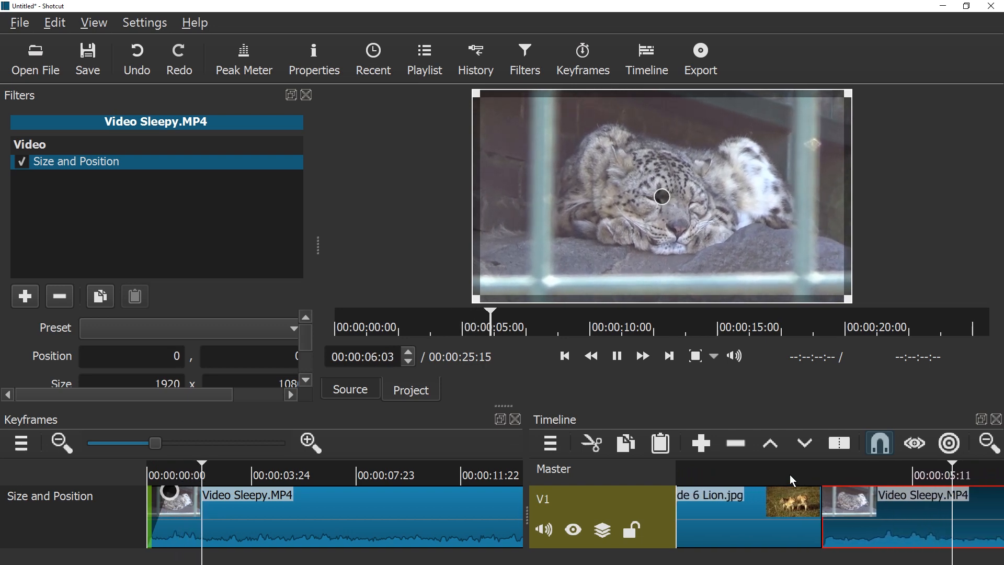
{"action": "key", "text": "space"}
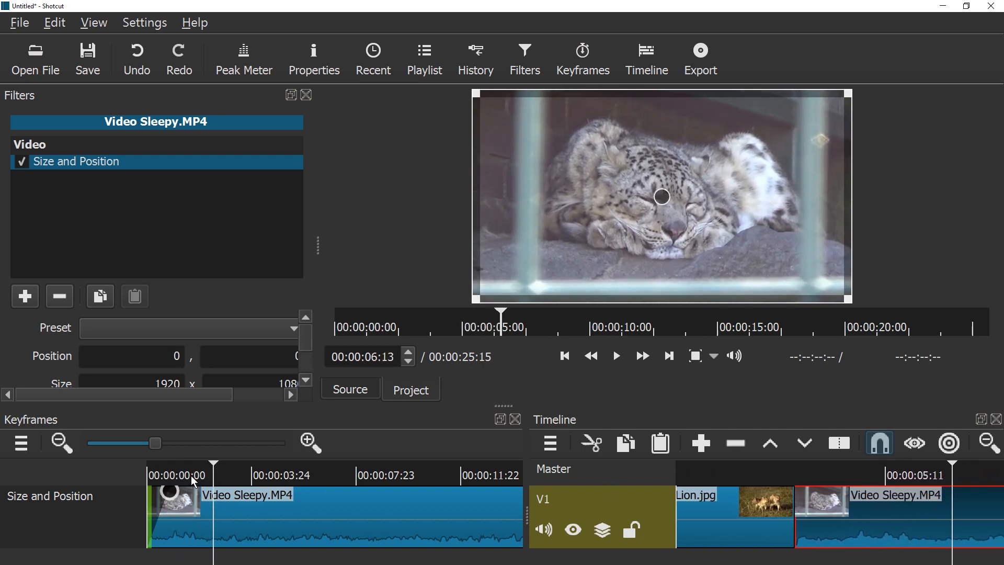
{"action": "left_click", "coordinate": [170, 480]}
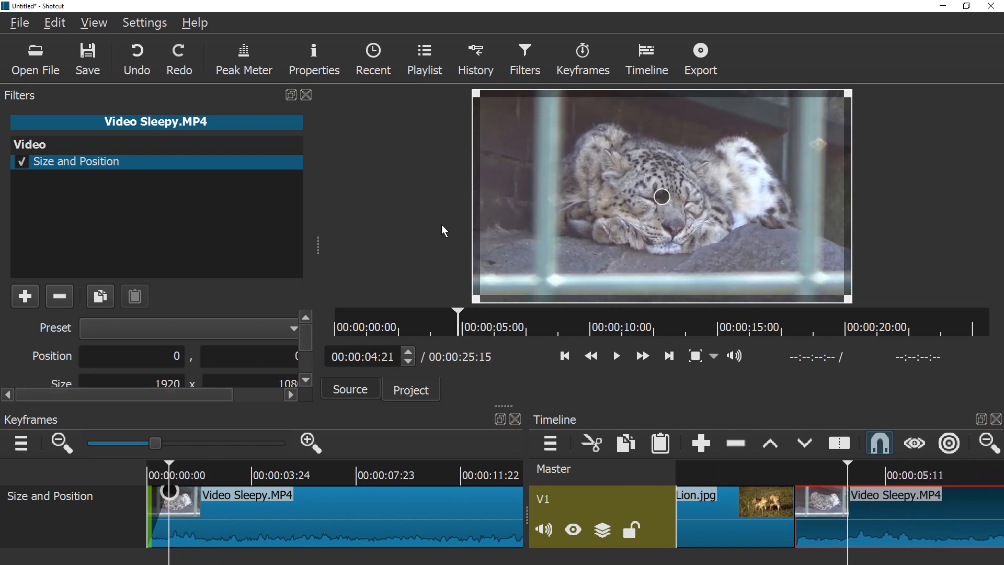
Widen the Filters panel to show all Size and Position settings, and make the Keyframes and Timeline area taller.
{"action": "left_click_drag", "start_coordinate": [318, 244], "coordinate": [610, 243]}
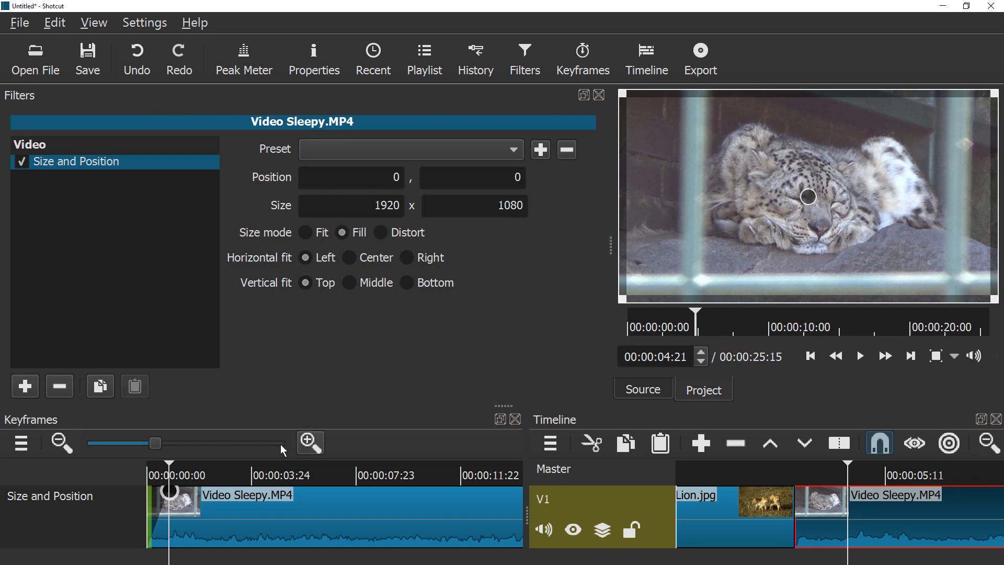
{"action": "mouse_move", "coordinate": [173, 475]}
{"action": "left_mouse_down"}
{"action": "mouse_move", "coordinate": [146, 477]}
{"action": "mouse_move", "coordinate": [175, 477]}
{"action": "left_mouse_up"}
{"action": "left_click", "coordinate": [367, 203]}
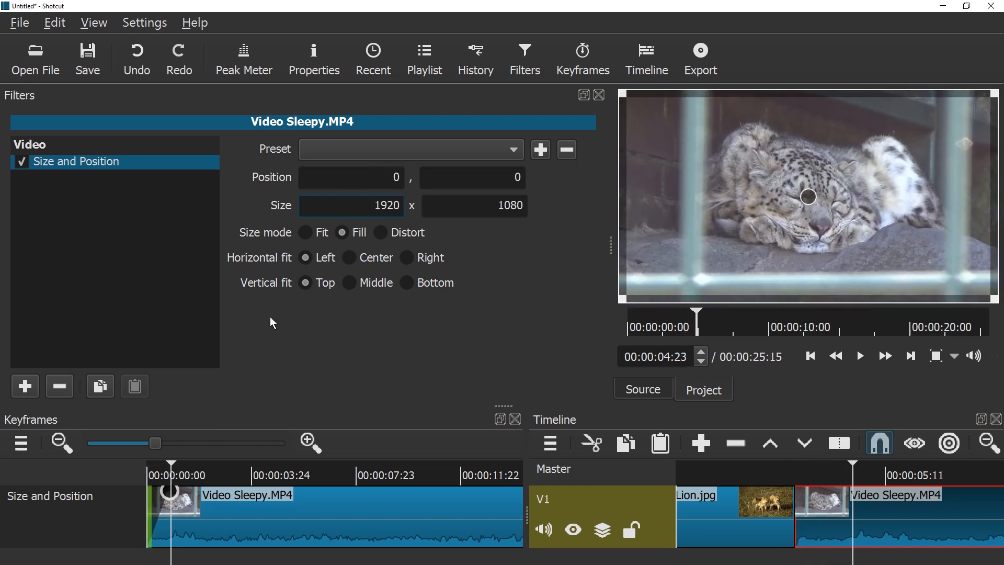
{"action": "right_click", "coordinate": [174, 493]}
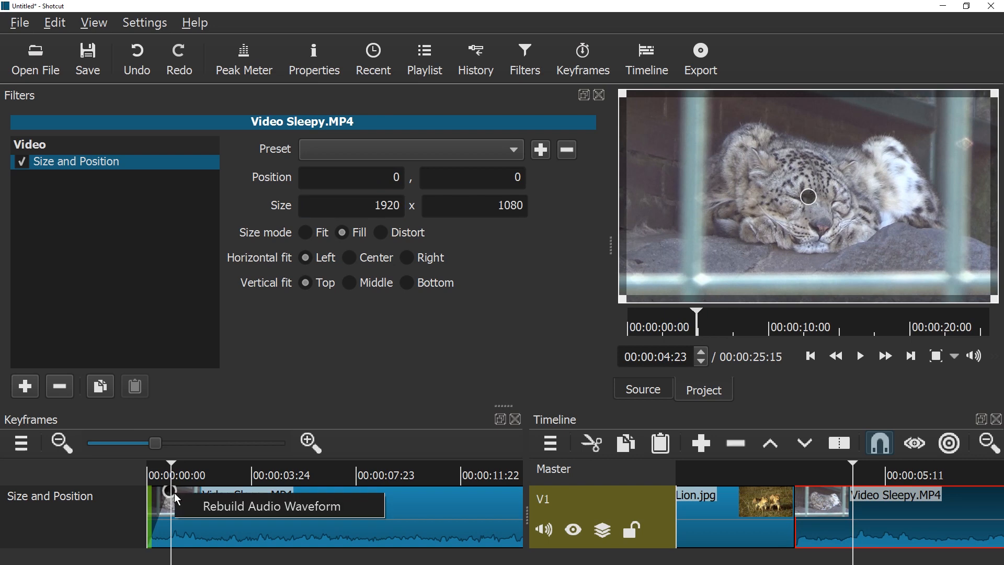
{"action": "left_click", "coordinate": [183, 466]}
{"action": "left_click_drag", "start_coordinate": [175, 472], "coordinate": [182, 472]}
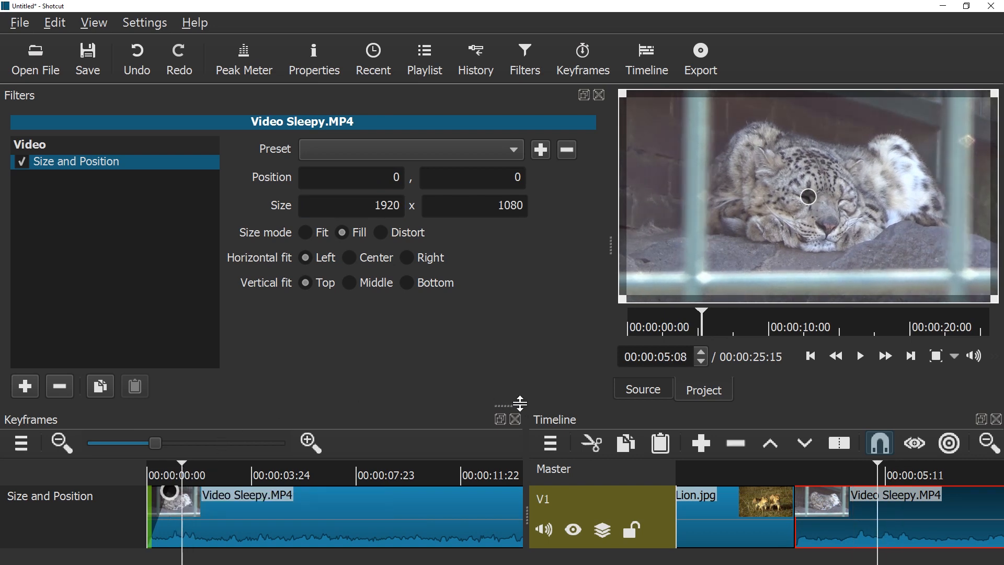
{"action": "left_click_drag", "start_coordinate": [521, 404], "coordinate": [505, 301]}
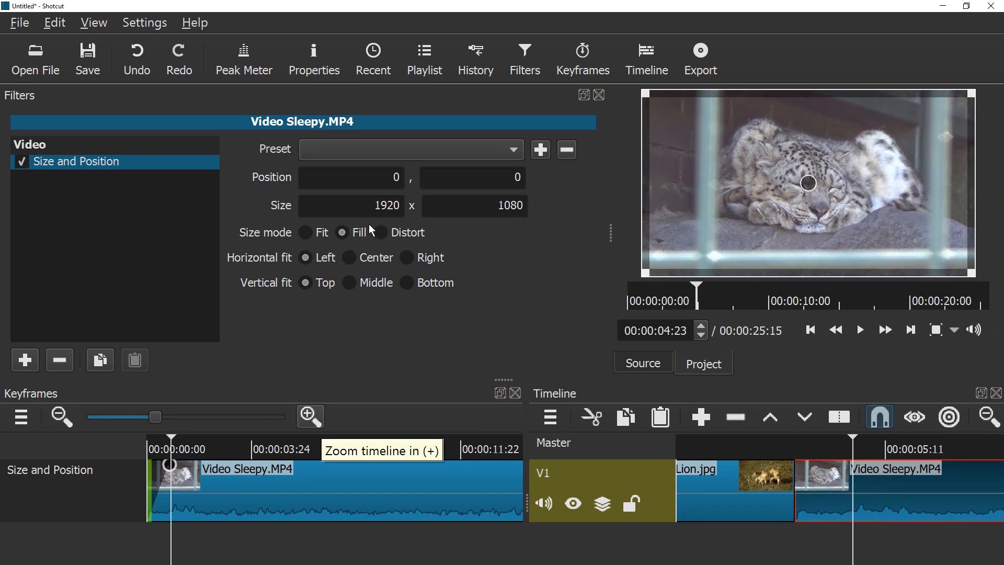
Set the Video Sleepy.MP4 clip's size to 1280 x 720 with the playhead just past the lead-in.
{"action": "left_click_drag", "start_coordinate": [356, 203], "coordinate": [457, 204]}
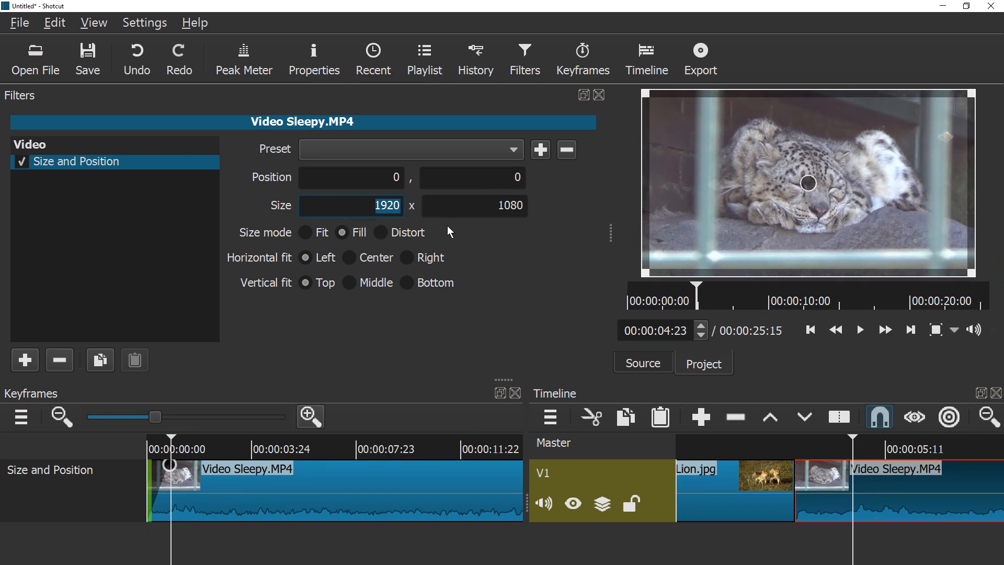
{"action": "type", "text": "1280"}
{"action": "key", "text": "Tab"}
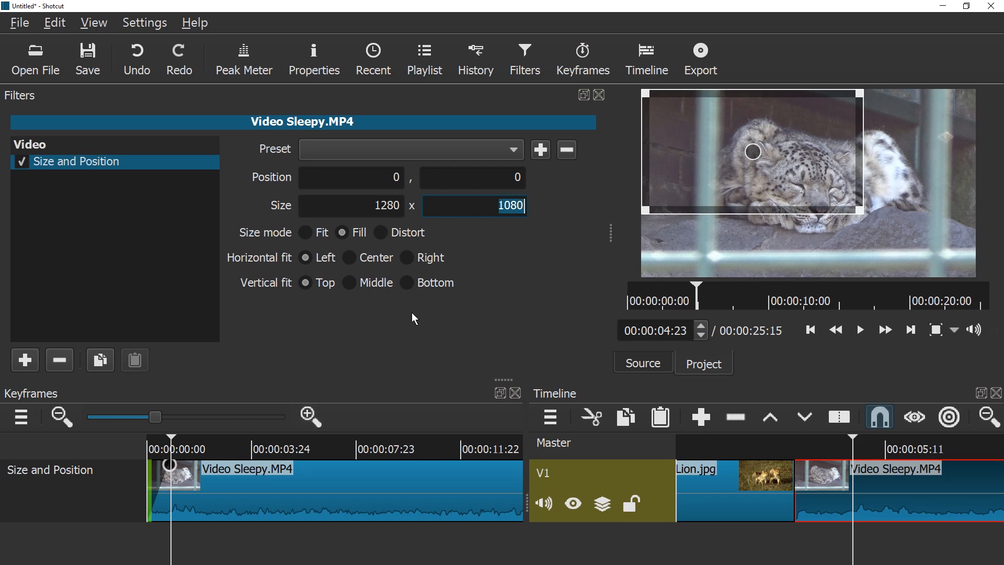
{"action": "type", "text": "720"}
{"action": "key", "text": "Tab"}
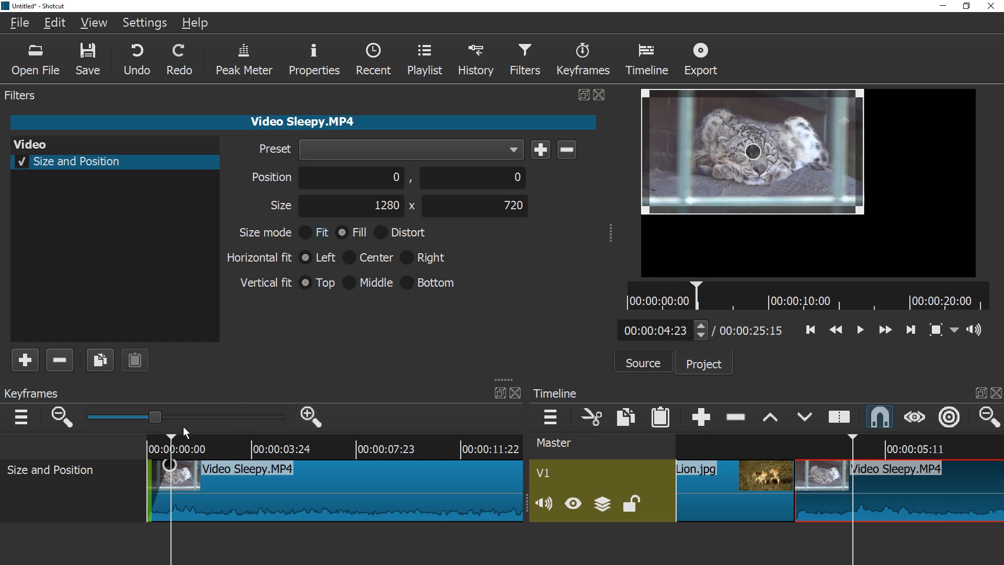
Preview the shrinking animation from the start of the Video Sleepy.MP4 clip and return the playhead to the lead-in's end.
{"action": "left_click_drag", "start_coordinate": [159, 445], "coordinate": [89, 459]}
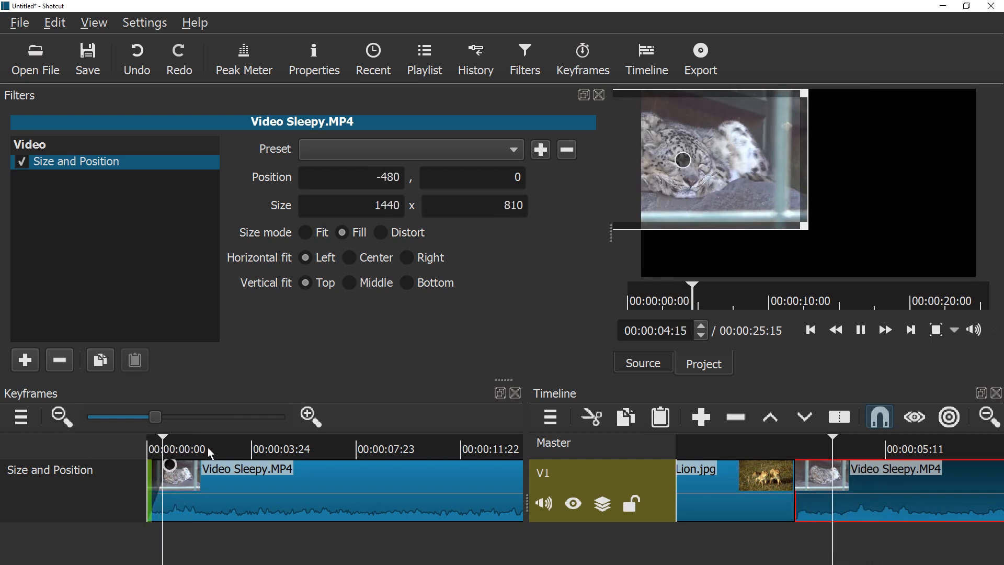
{"action": "key", "text": "space"}
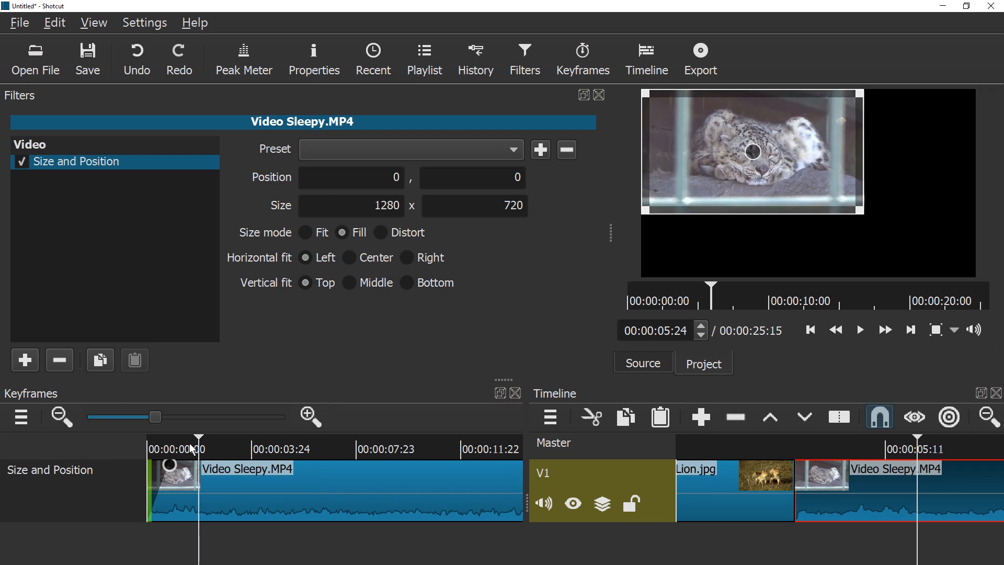
{"action": "left_click_drag", "start_coordinate": [193, 450], "coordinate": [170, 438]}
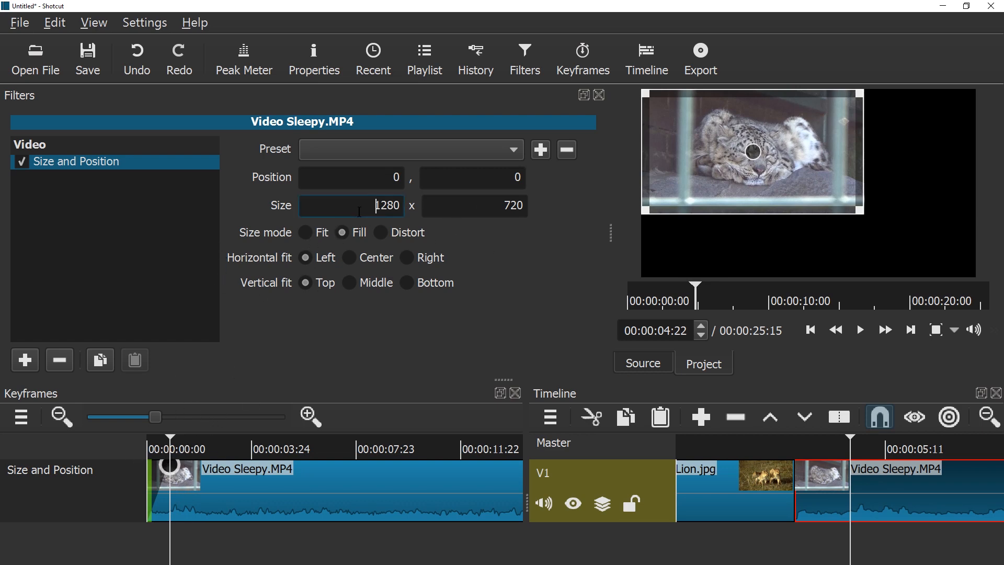
Set the clip's size at the lead-in's end to 2560 x 1440 and reposition the picture to about -366, -162.
{"action": "double_click", "coordinate": [360, 212]}
{"action": "type", "text": "2560"}
{"action": "key", "text": "Tab"}
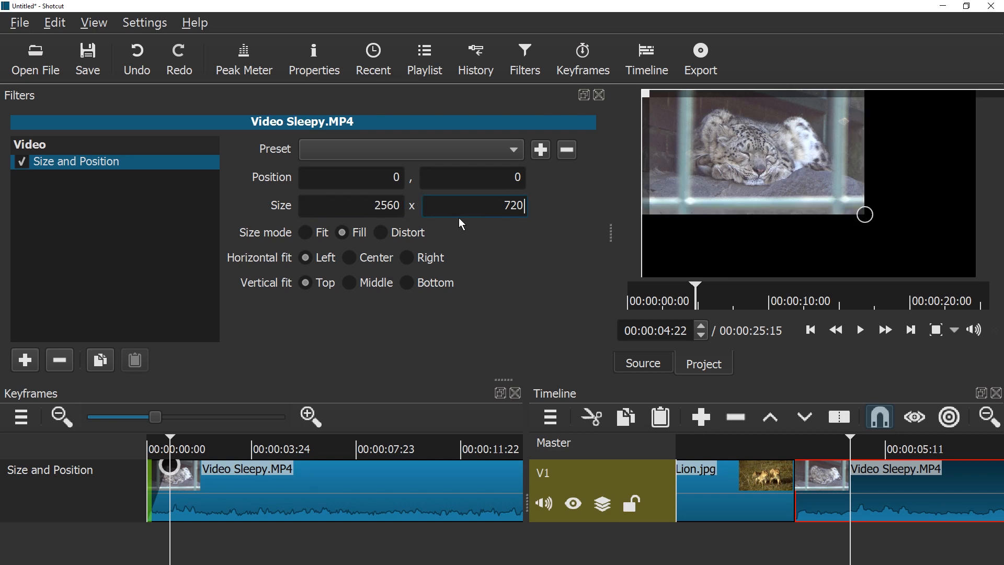
{"action": "type", "text": "1440"}
{"action": "key", "text": "Return"}
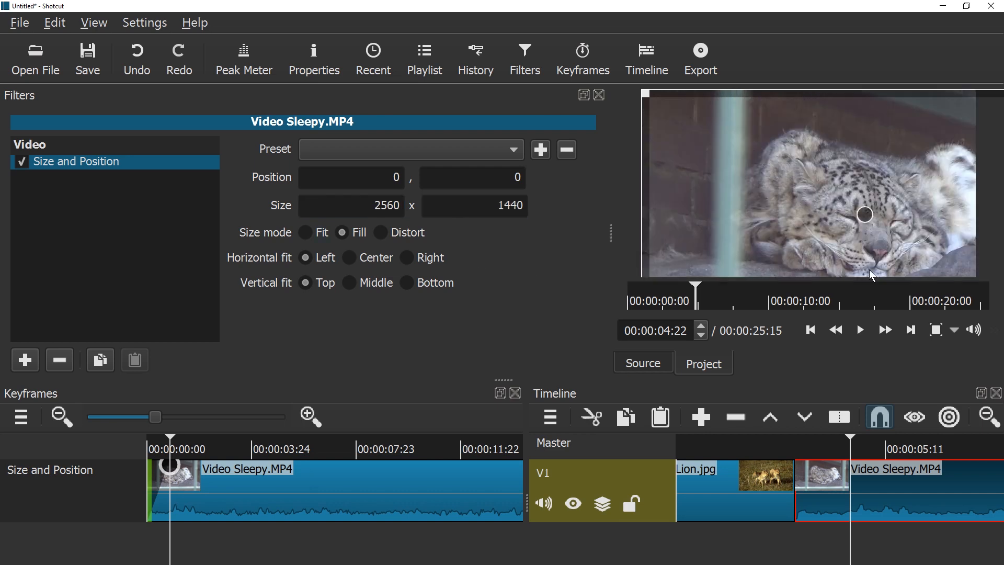
{"action": "left_click_drag", "start_coordinate": [866, 215], "coordinate": [802, 187]}
Preview the enlarged lead-in from the start of the Video Sleepy.MP4 clip and return the playhead to that start.
{"action": "left_click", "coordinate": [149, 449]}
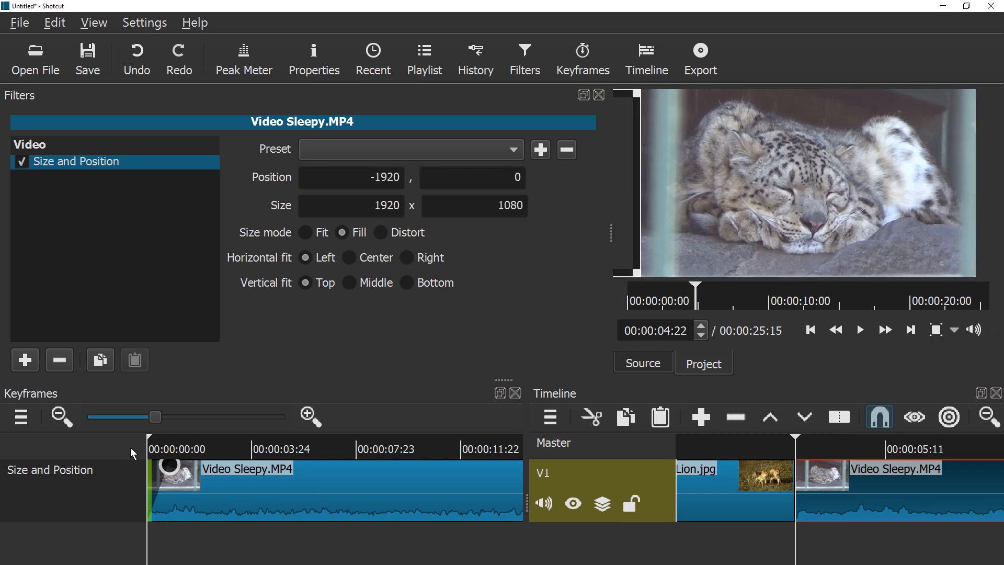
{"action": "key", "text": "space"}
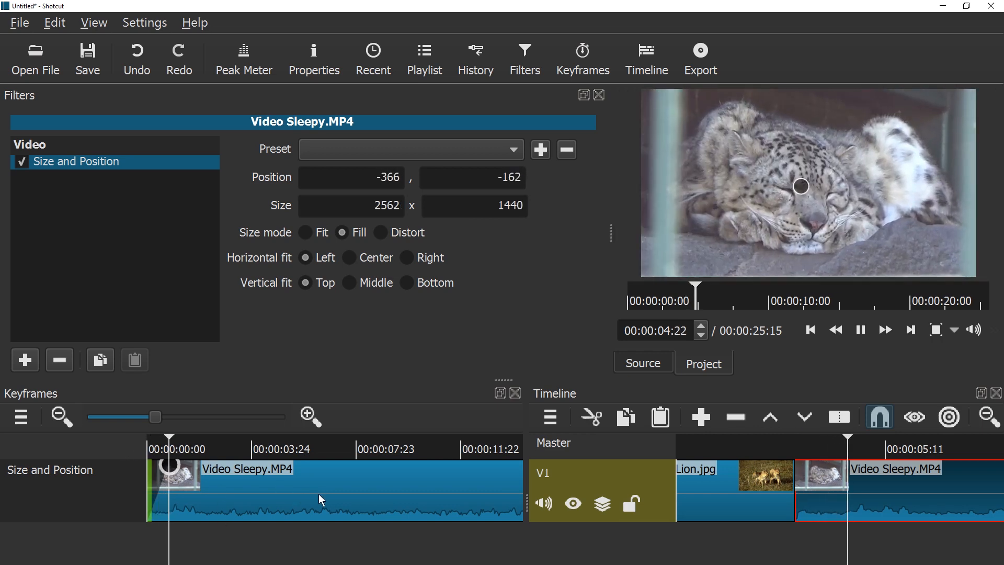
{"action": "left_click_drag", "start_coordinate": [178, 449], "coordinate": [120, 446]}
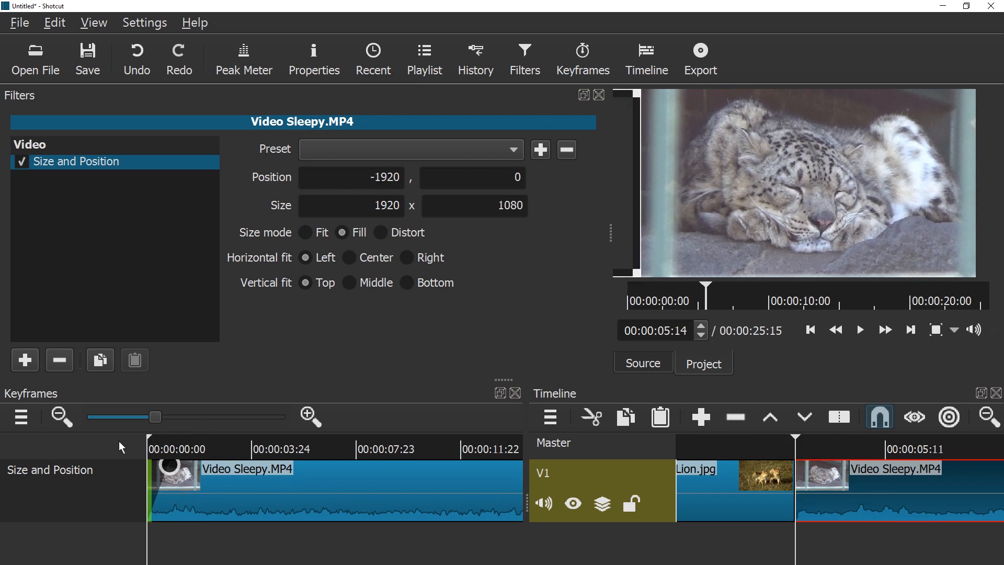
Set the filter's horizontal position at the start of the Video Sleepy.MP4 clip to 0 and preview the zoom.
{"action": "left_click_drag", "start_coordinate": [350, 178], "coordinate": [637, 190]}
{"action": "type", "text": "0"}
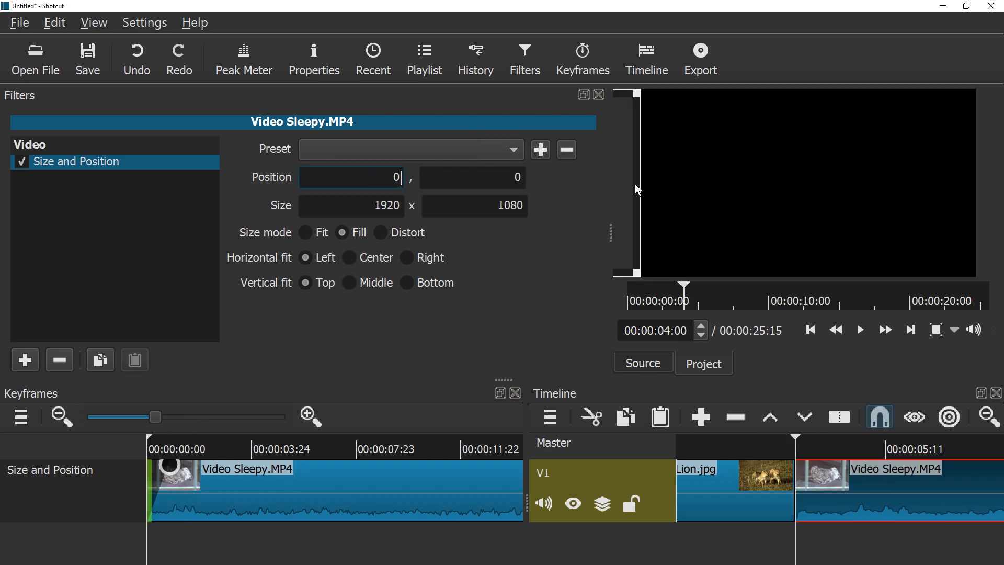
{"action": "key", "text": "Tab"}
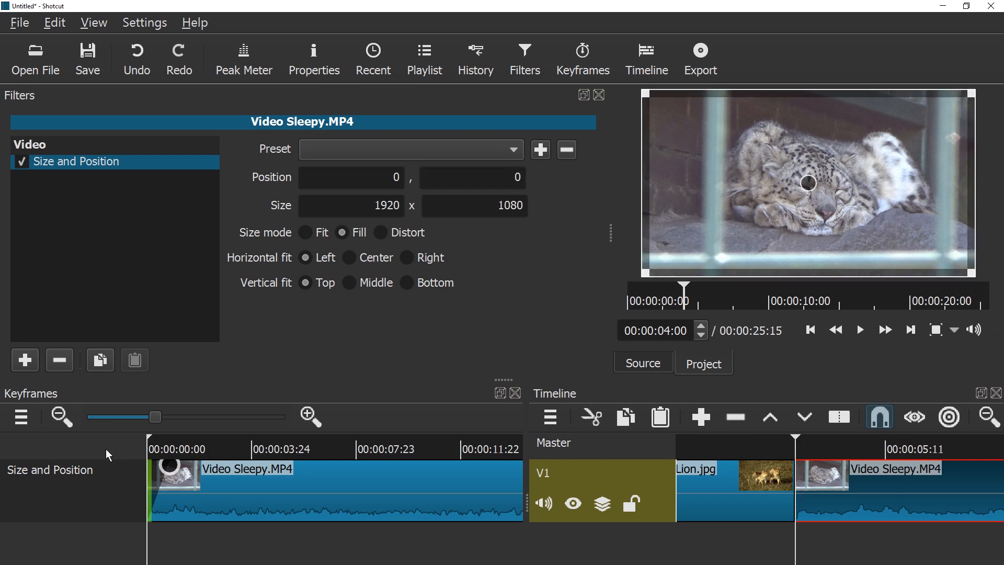
{"action": "key", "text": "space"}
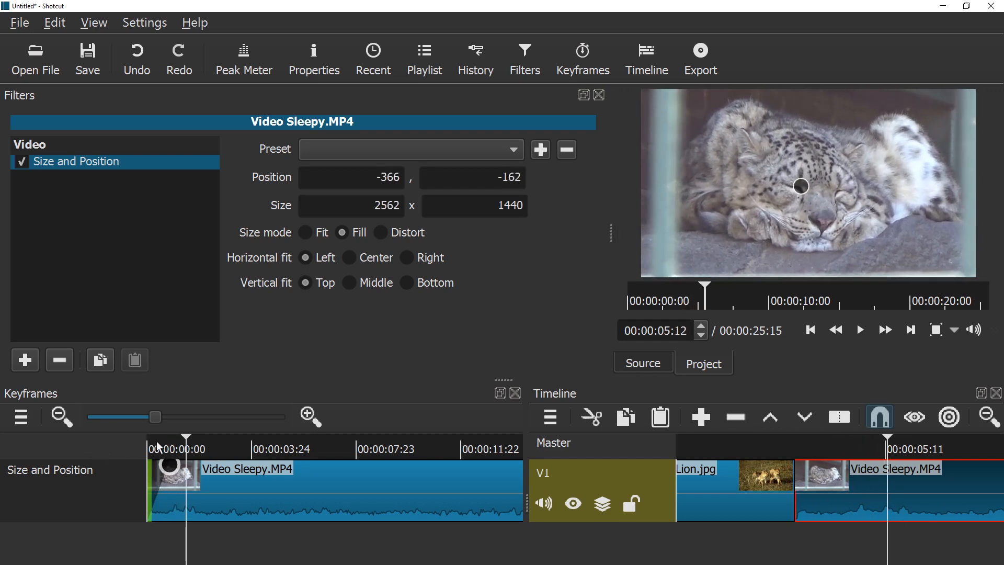
Lengthen the Video Sleepy.MP4 clip's keyframe lead-in to about 4 seconds and play back the slower zoom.
{"action": "left_click", "coordinate": [147, 453]}
{"action": "left_click_drag", "start_coordinate": [165, 465], "coordinate": [262, 464]}
{"action": "key", "text": "space"}
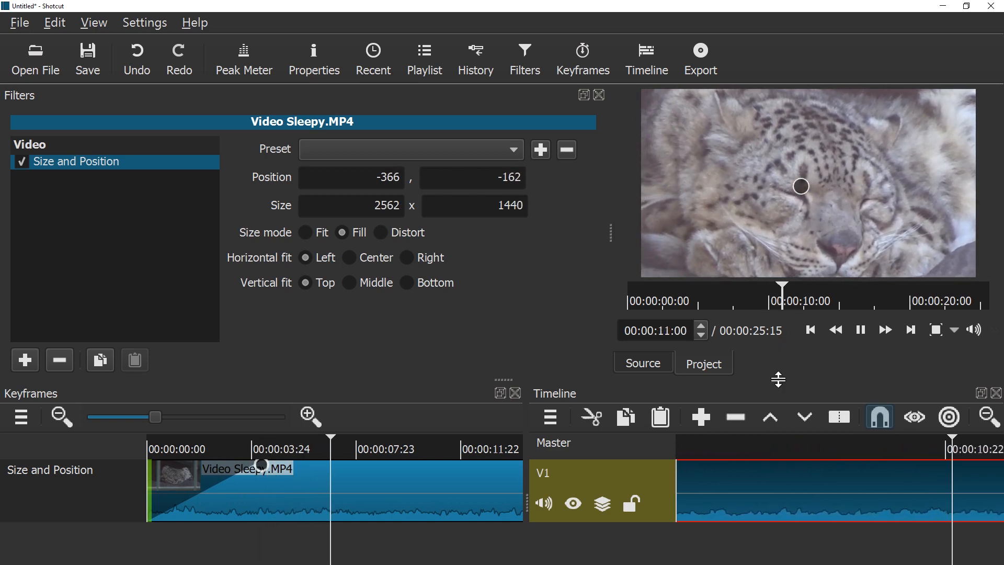
{"action": "scroll", "coordinate": [314, 493], "scroll_direction": "down", "scroll_amount": 3}
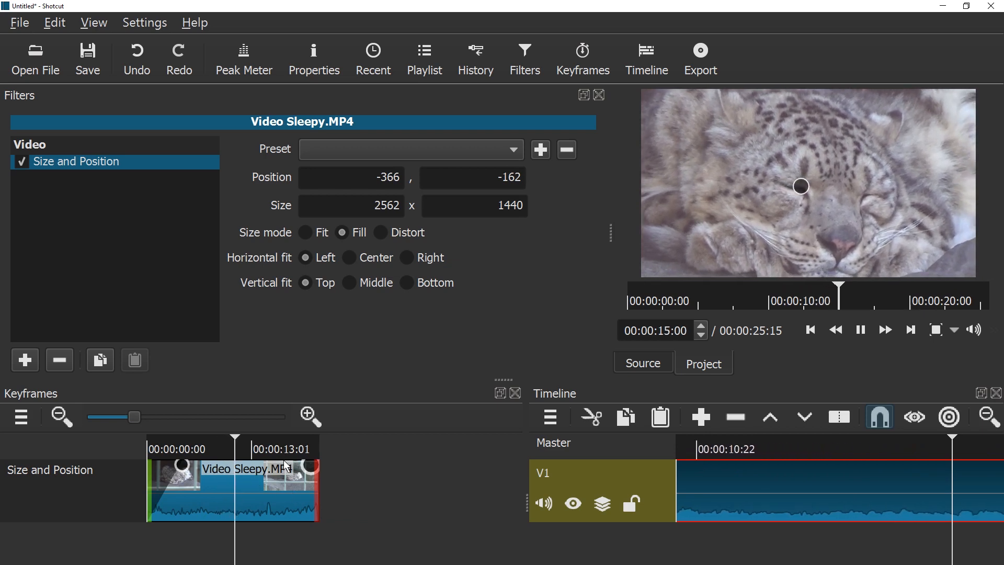
{"action": "key", "text": "space"}
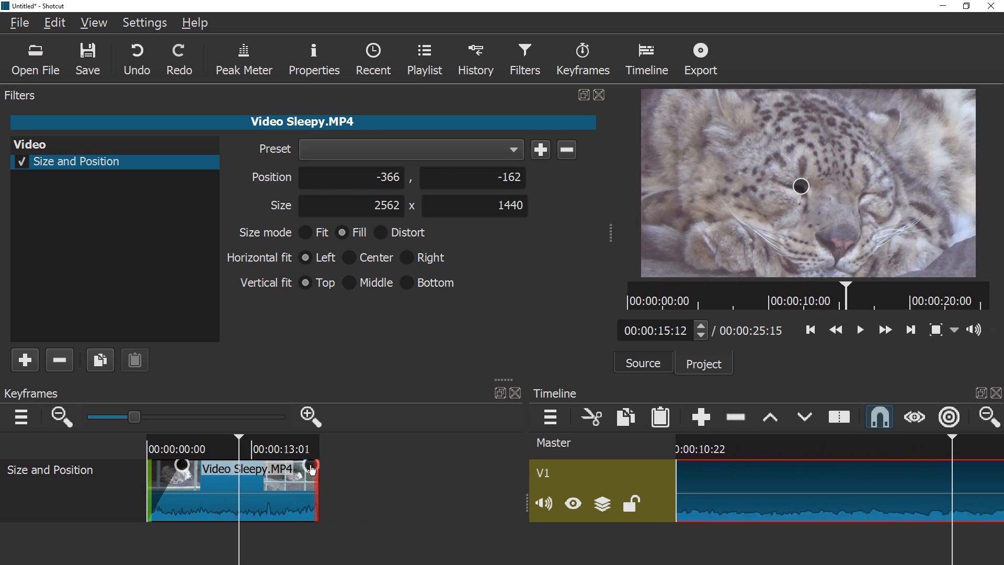
Set a simple keyframe lead-out of about 4 seconds at the end of the Video Sleepy.MP4 clip's Size and Position filter.
{"action": "mouse_move", "coordinate": [312, 471]}
{"action": "left_mouse_down"}
{"action": "mouse_move", "coordinate": [281, 472]}
{"action": "mouse_move", "coordinate": [331, 475]}
{"action": "left_mouse_up"}
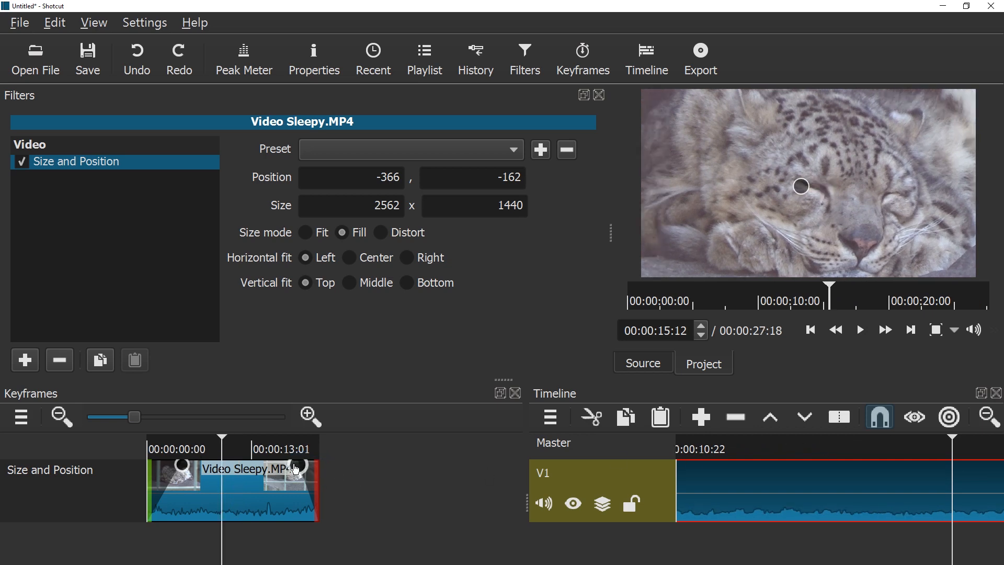
{"action": "left_click_drag", "start_coordinate": [296, 471], "coordinate": [289, 447]}
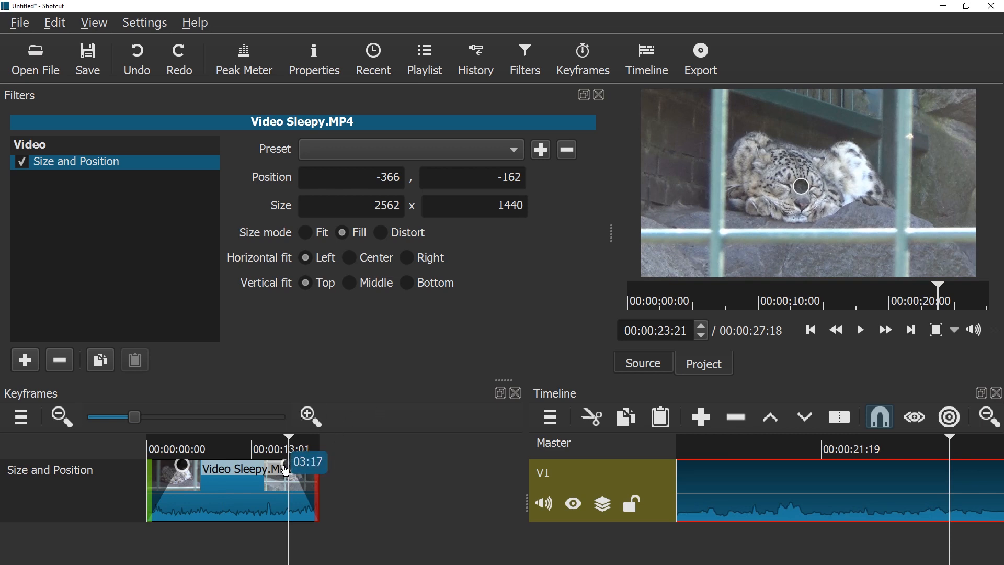
{"action": "left_click_drag", "start_coordinate": [271, 469], "coordinate": [271, 469]}
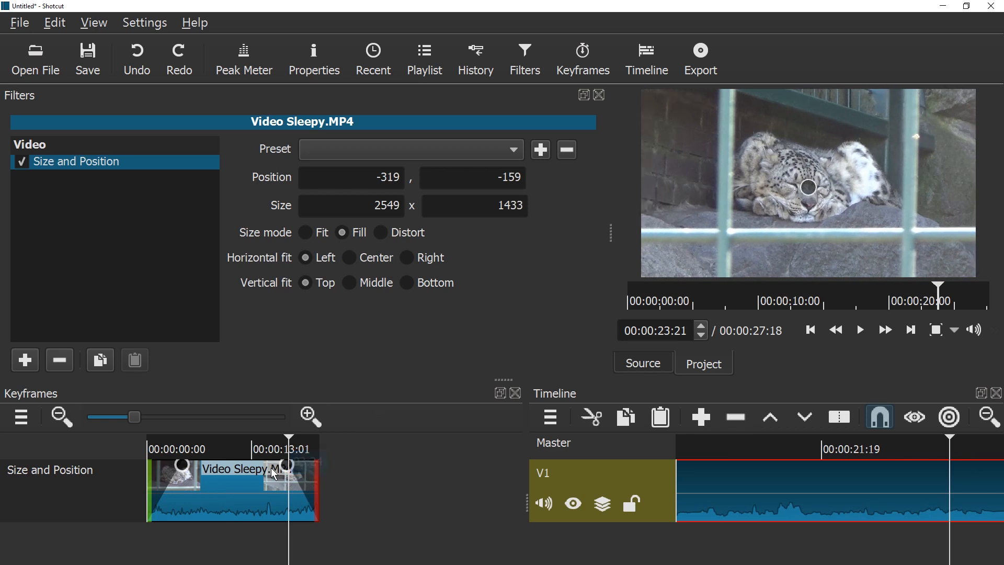
Set the Size and Position filter's size to 6666 x 3333 near the start of the Video Sleepy.MP4 clip's keyframe lead-out.
{"action": "left_click", "coordinate": [290, 444]}
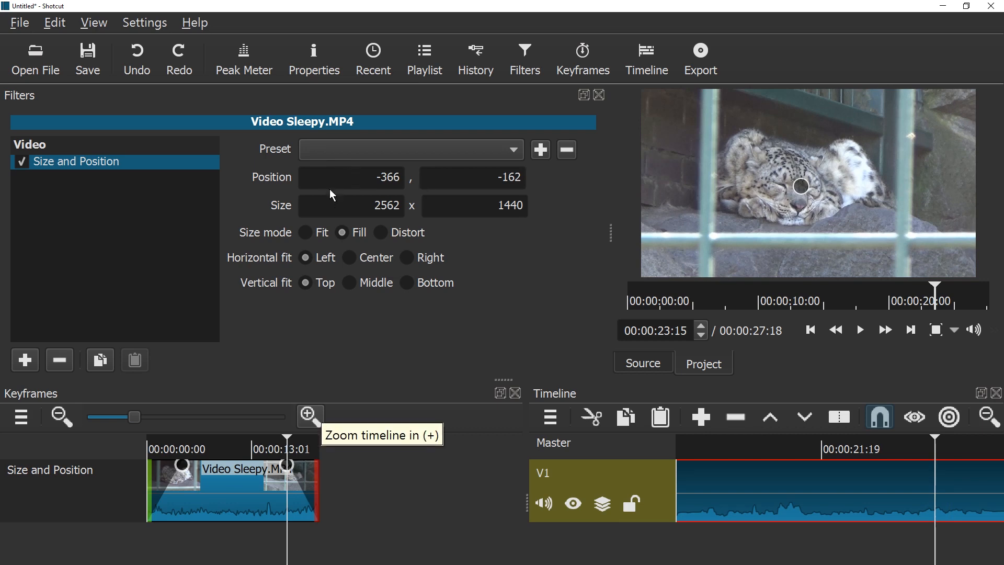
{"action": "left_click_drag", "start_coordinate": [335, 203], "coordinate": [457, 199]}
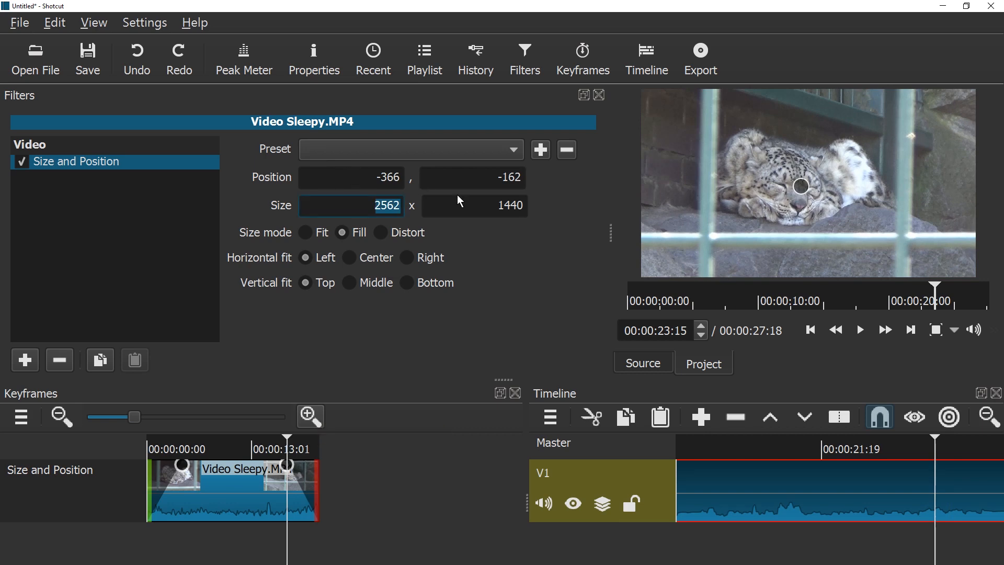
{"action": "type", "text": "6666"}
{"action": "key", "text": "Tab"}
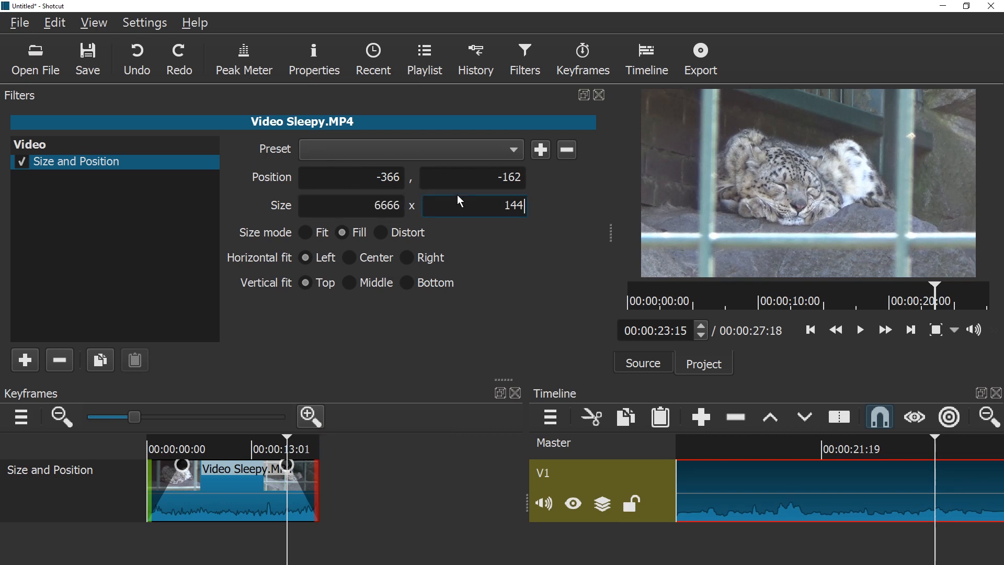
{"action": "key", "text": "Return"}
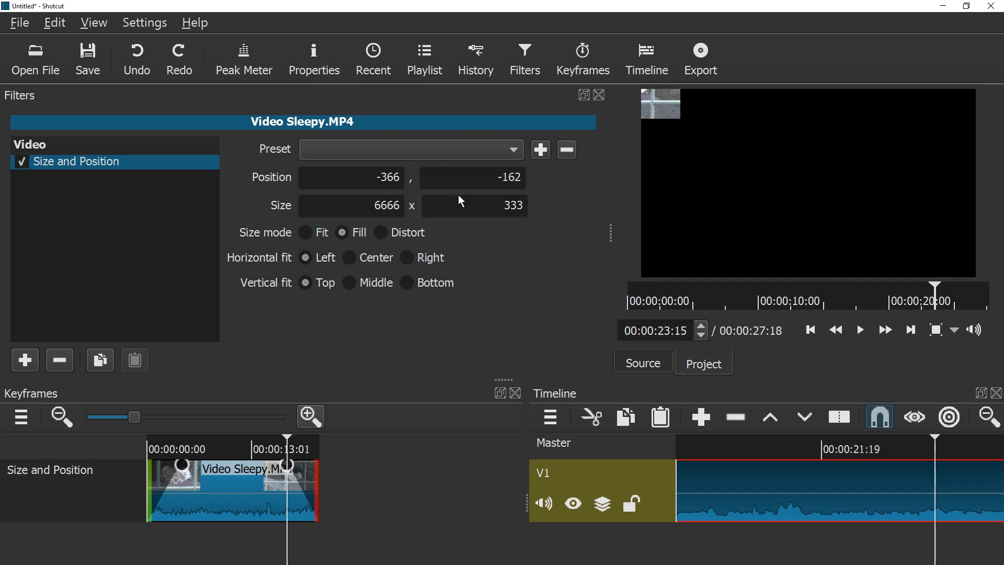
{"action": "key", "text": "Tab"}
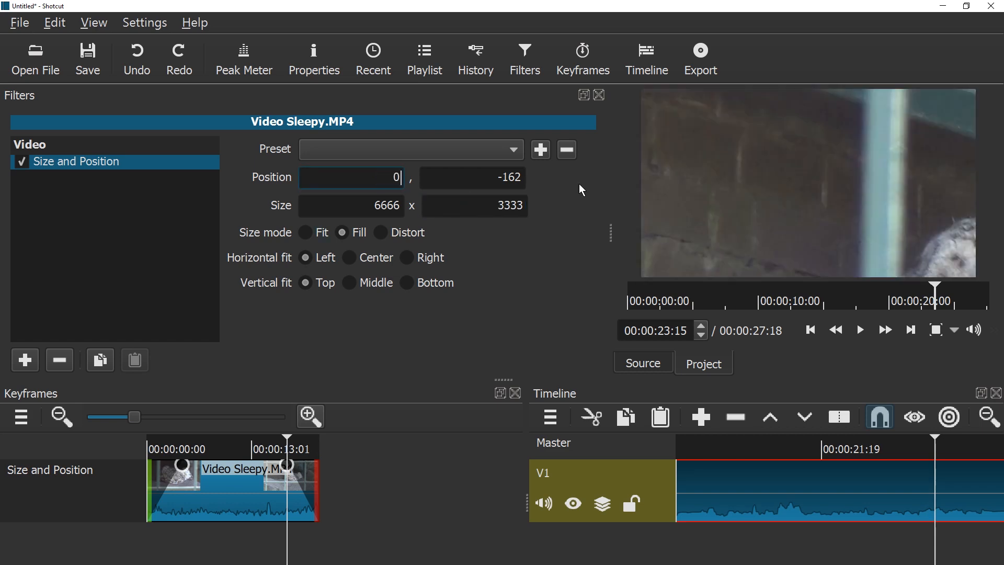
Try the enlarged Video Sleepy.MP4 picture at position 0, 0 and at position 3333, 1555.
{"action": "key", "text": "Tab"}
{"action": "type", "text": "-1620"}
{"action": "key", "text": "Tab"}
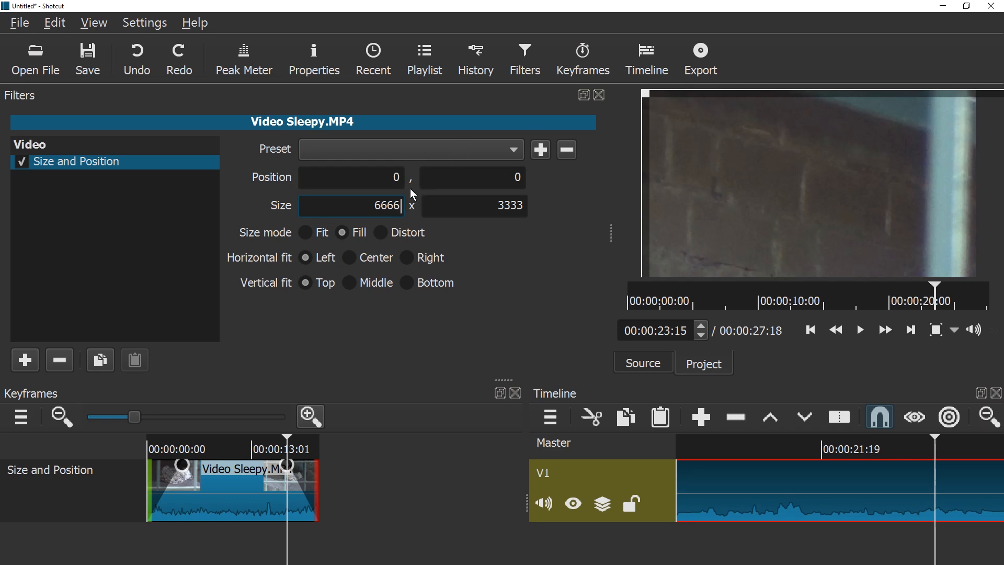
{"action": "left_click", "coordinate": [386, 178]}
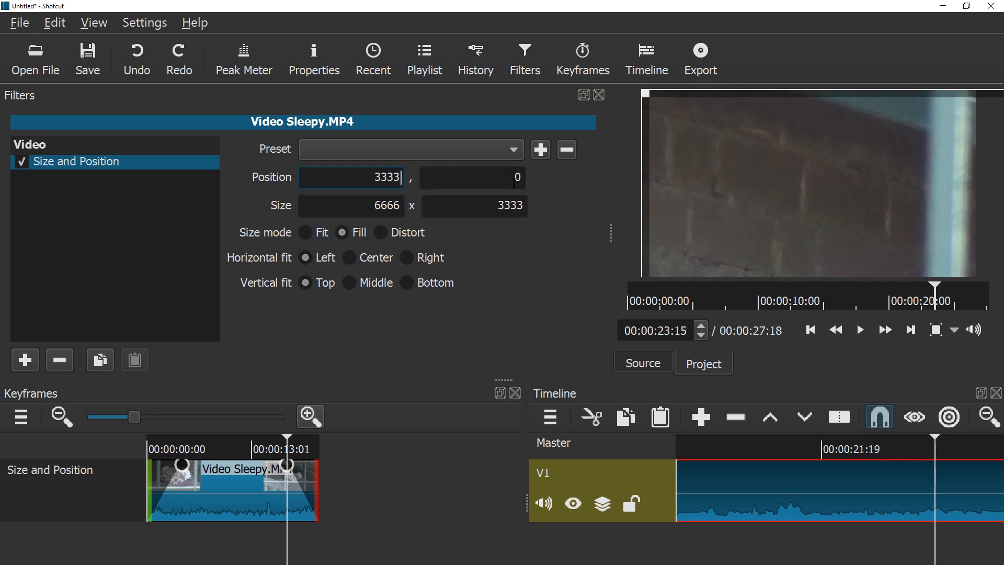
{"action": "left_click", "coordinate": [515, 183]}
{"action": "type", "text": "155"}
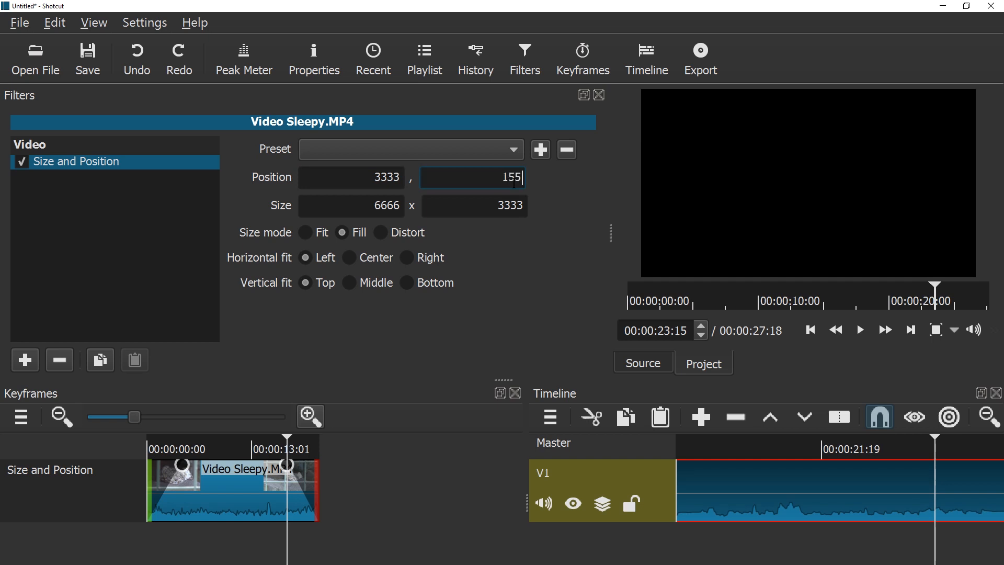
{"action": "type", "text": "5"}
{"action": "key", "text": "Tab"}
Set the enlarged picture's position to -2222, -1555 and fine-tune it over the leopard's face to about -2304, -1332.
{"action": "left_click_drag", "start_coordinate": [375, 177], "coordinate": [585, 173]}
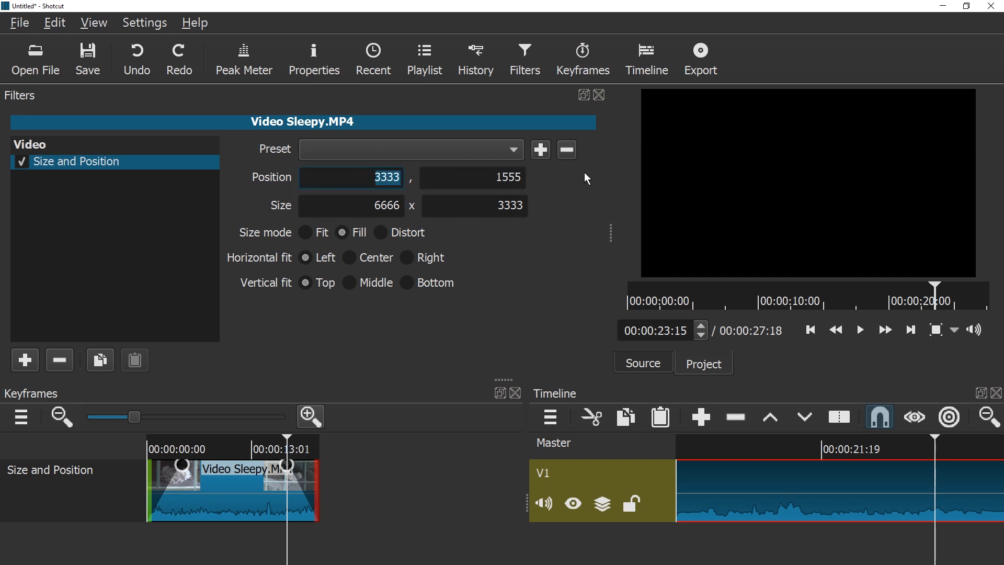
{"action": "type", "text": "222"}
{"action": "key", "text": "BackSpace"}
{"action": "type", "text": "-"}
{"action": "left_click", "coordinate": [484, 184]}
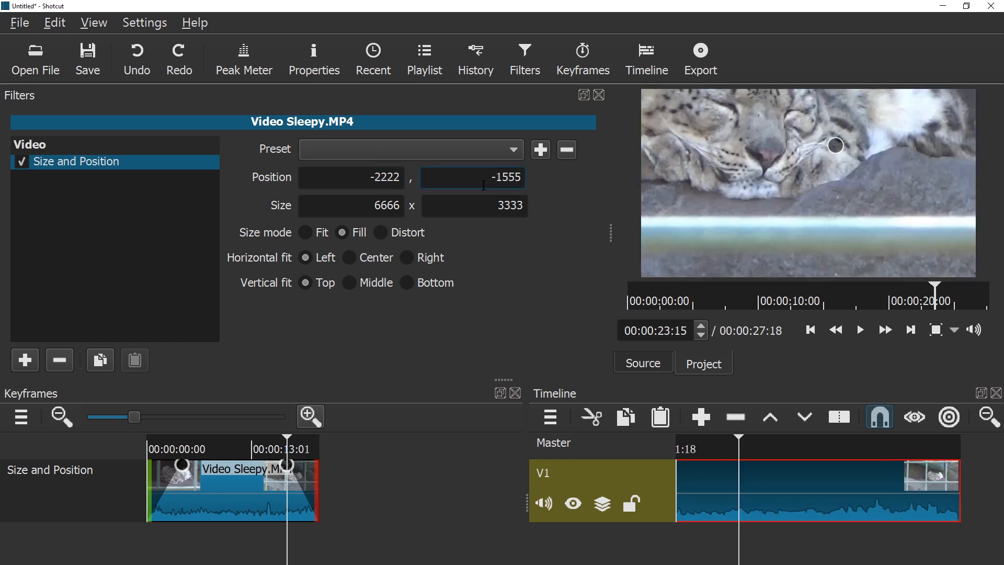
{"action": "left_click_drag", "start_coordinate": [852, 150], "coordinate": [839, 188]}
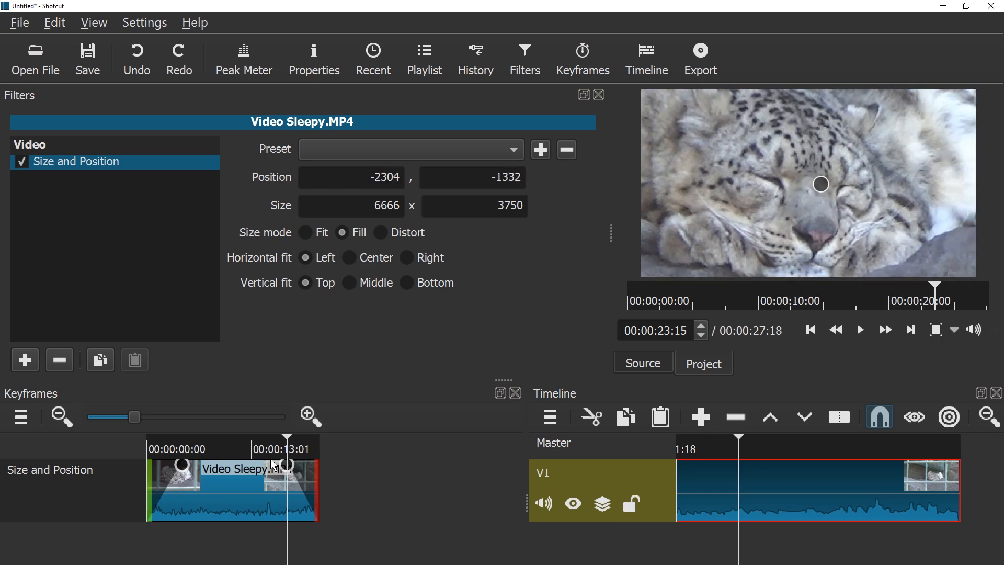
Play back the Video Sleepy.MP4 clip's lead-in from its start and its lead-out from about 00:00:21:00.
{"action": "left_click_drag", "start_coordinate": [287, 449], "coordinate": [124, 451]}
{"action": "key", "text": "space"}
{"action": "key", "text": "space"}
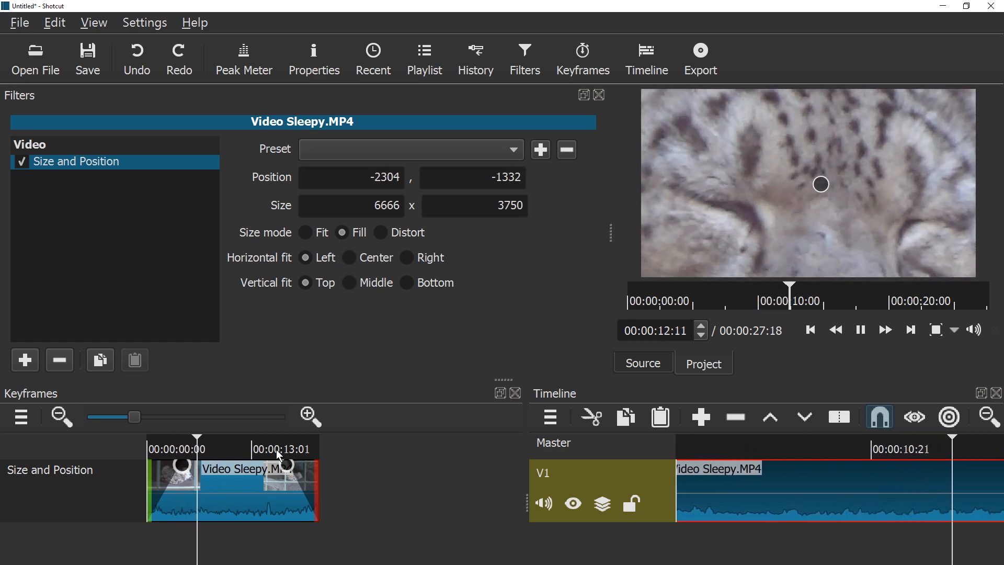
{"action": "left_click", "coordinate": [268, 476]}
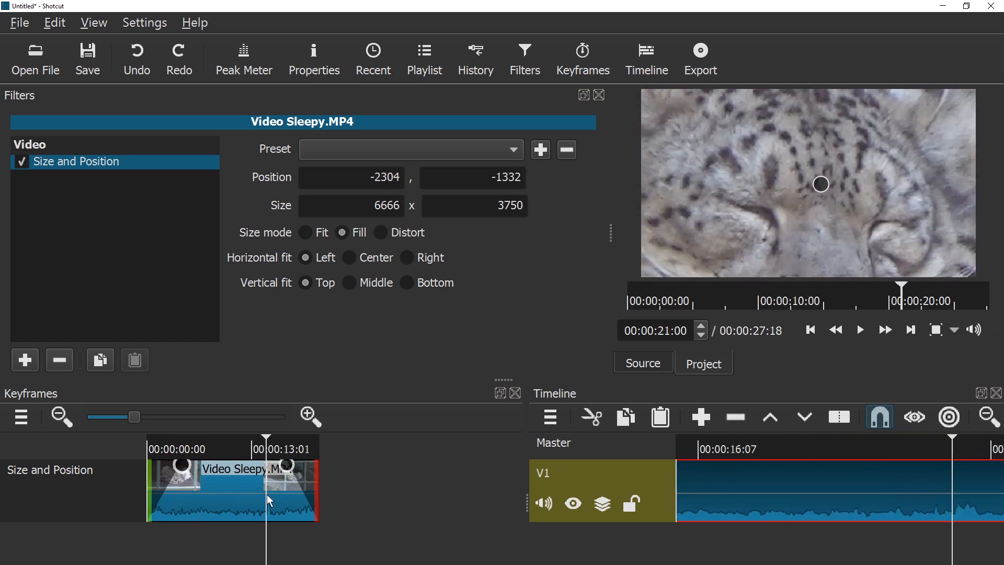
{"action": "key", "text": "space"}
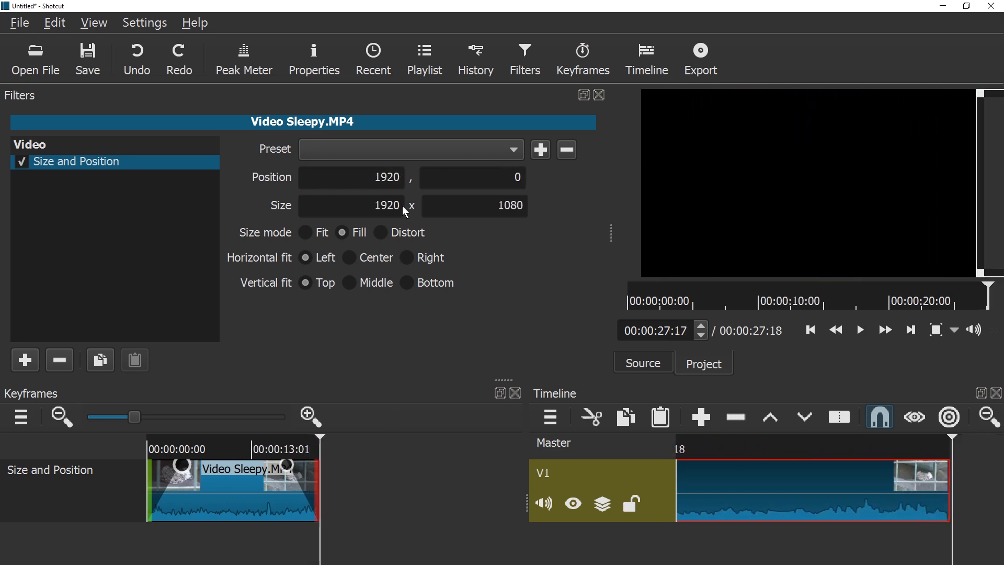
Set the filter's horizontal position at the end of the Video Sleepy.MP4 clip to 0 and preview the zoom-out.
{"action": "double_click", "coordinate": [356, 178]}
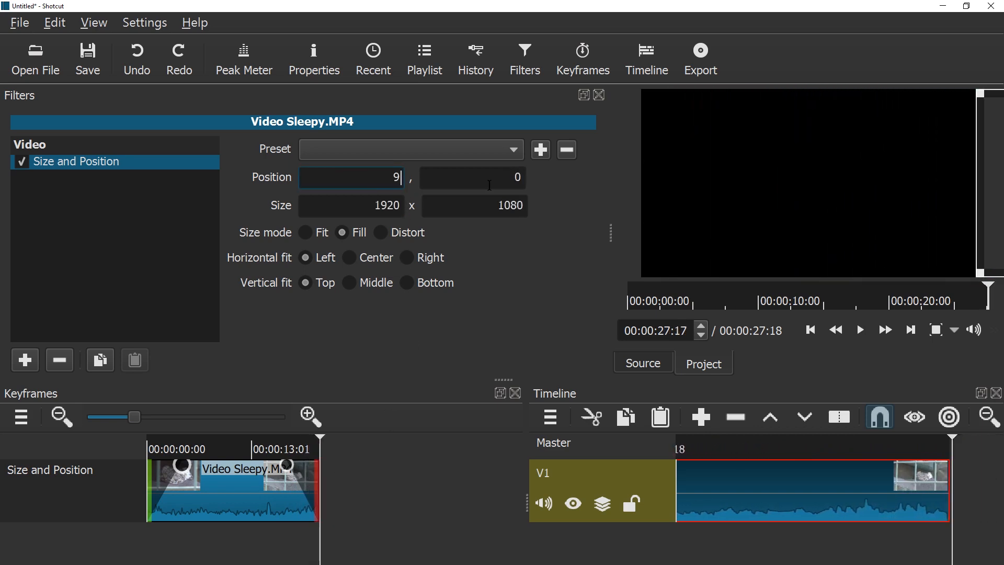
{"action": "type", "text": "0"}
{"action": "key", "text": "Return"}
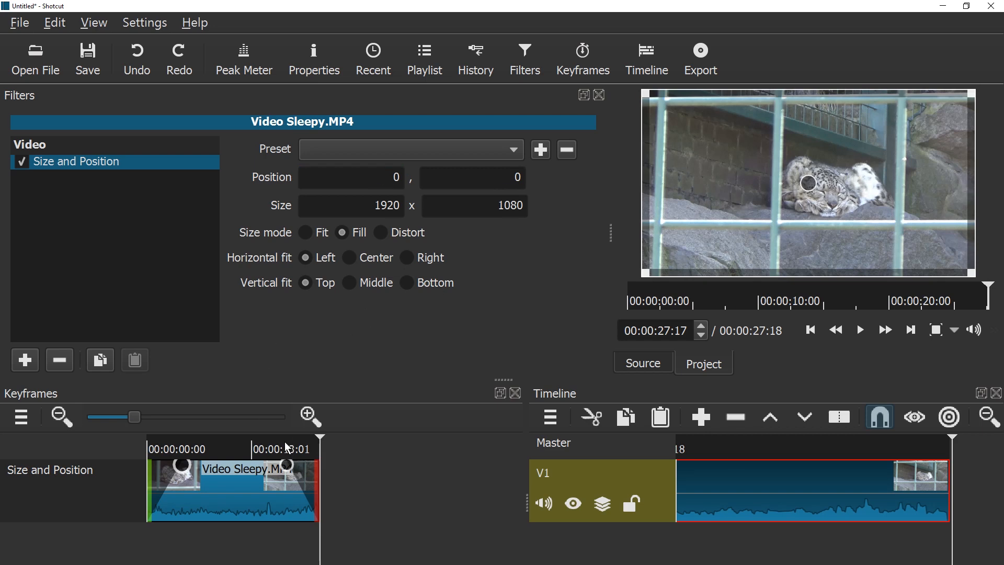
{"action": "left_click", "coordinate": [282, 449]}
{"action": "key", "text": "space"}
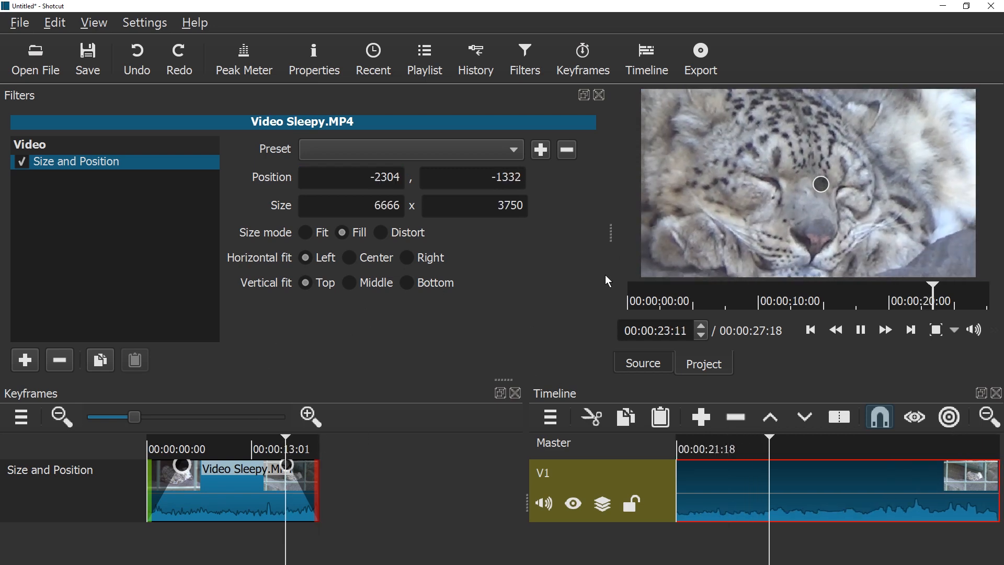
Widen the video preview and Timeline areas and fit both clips in the timeline view.
{"action": "left_click_drag", "start_coordinate": [610, 234], "coordinate": [516, 246]}
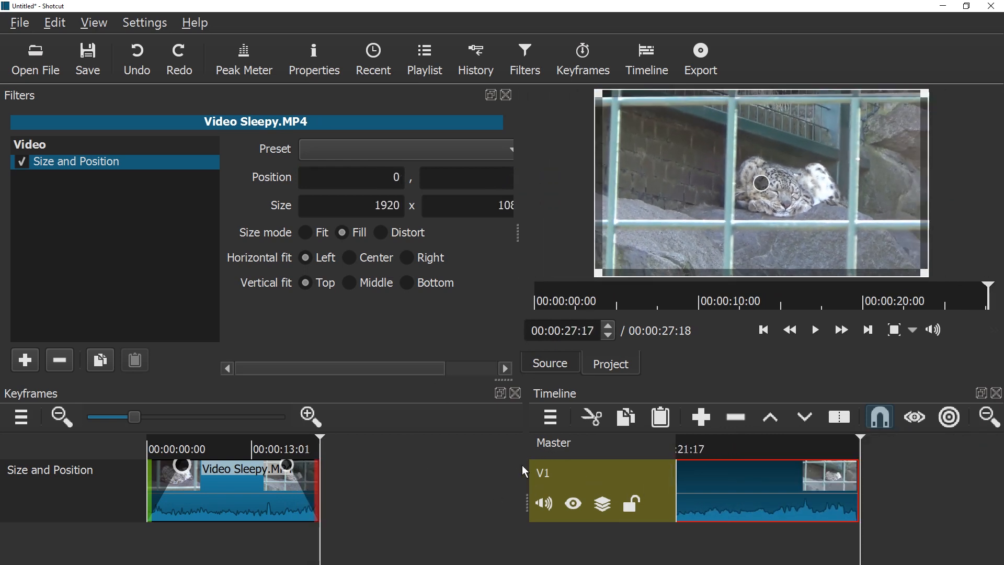
{"action": "left_click_drag", "start_coordinate": [528, 474], "coordinate": [406, 487]}
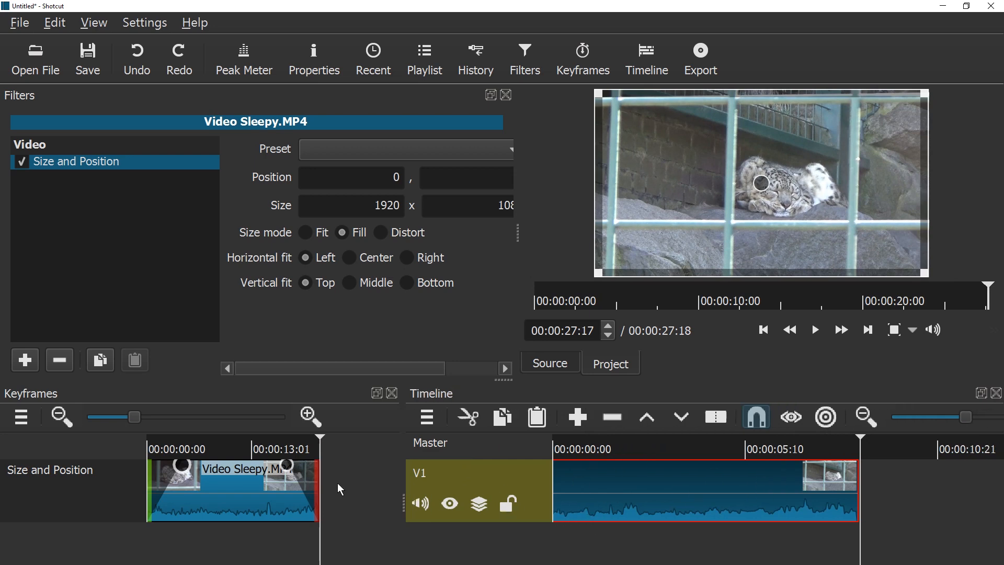
{"action": "left_click", "coordinate": [230, 468]}
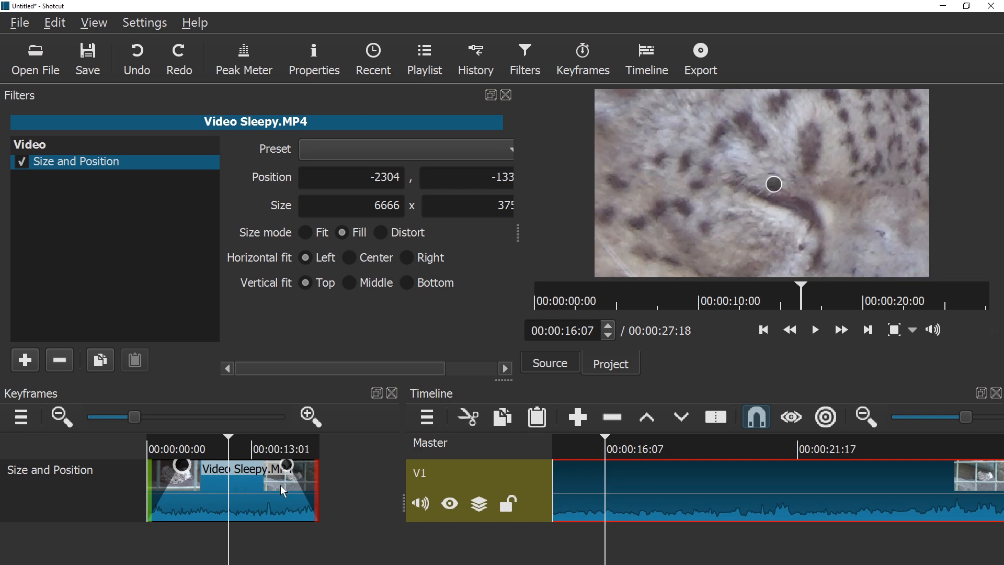
{"action": "scroll", "coordinate": [655, 457], "scroll_direction": "down", "scroll_amount": 3}
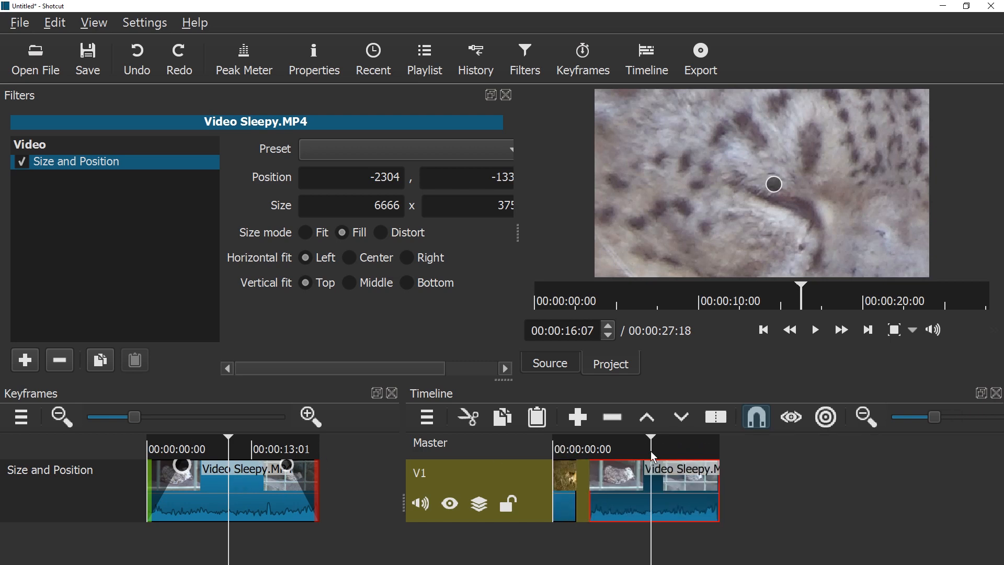
Play the project from the beginning and check the Video Sleepy.MP4 clip's zoom-in, middle section and zoom-out.
{"action": "left_click", "coordinate": [608, 451]}
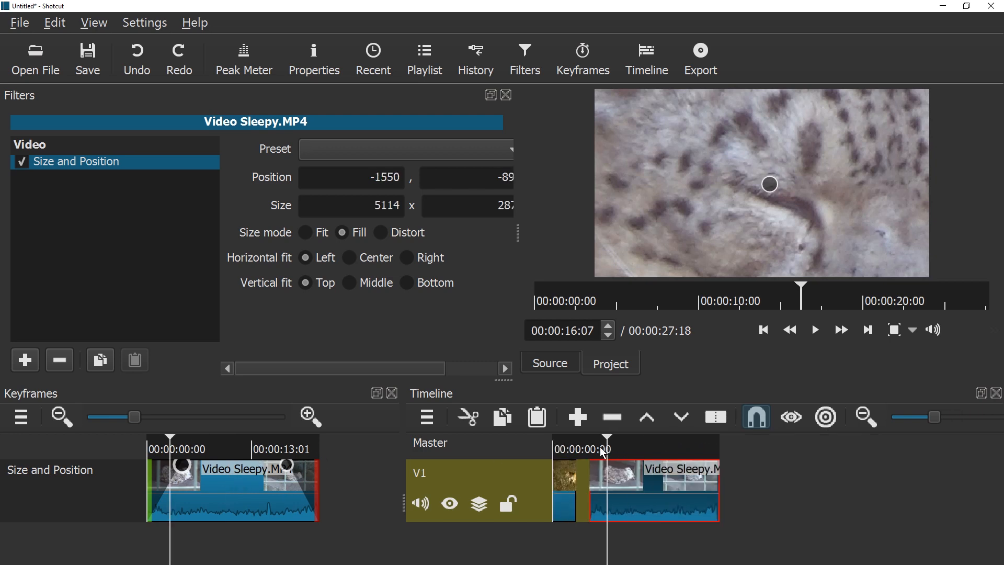
{"action": "left_click_drag", "start_coordinate": [603, 453], "coordinate": [526, 454]}
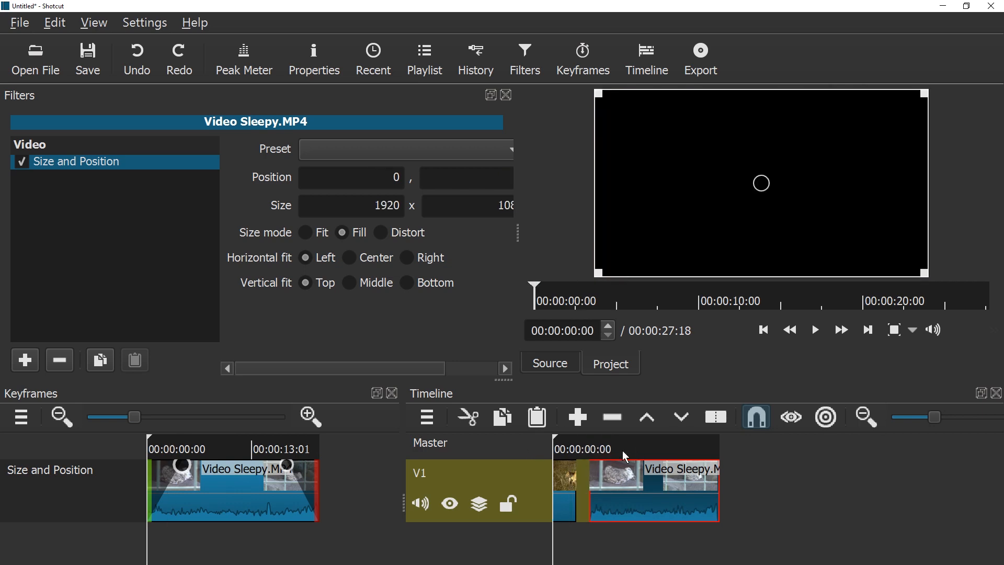
{"action": "key", "text": "space"}
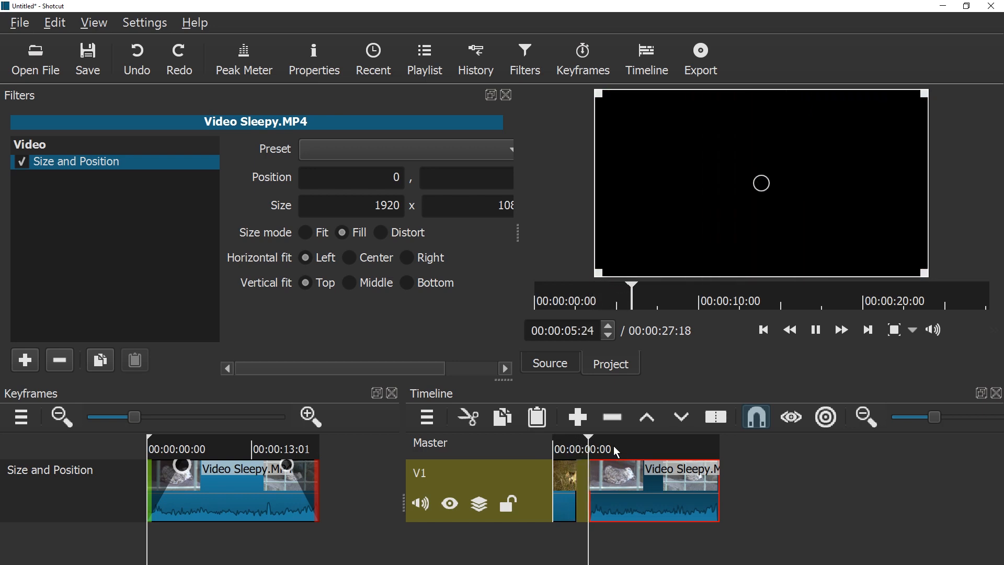
{"action": "left_click", "coordinate": [645, 448]}
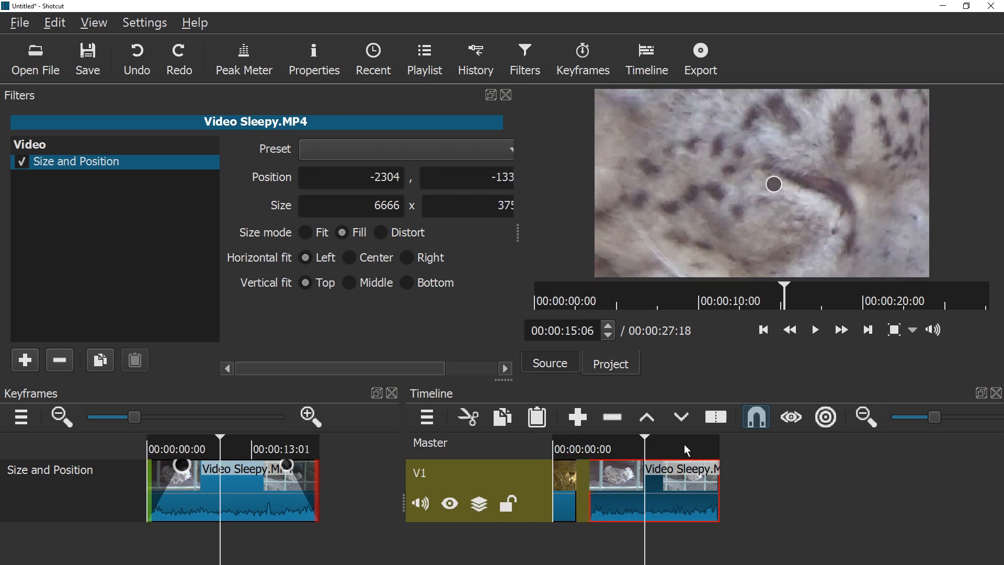
{"action": "left_click", "coordinate": [704, 451]}
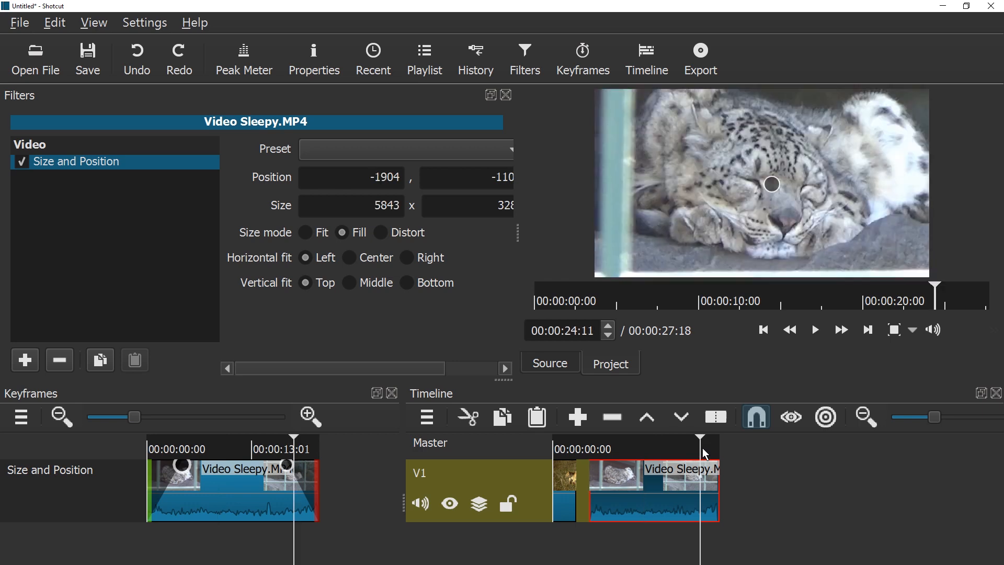
{"action": "key", "text": "space"}
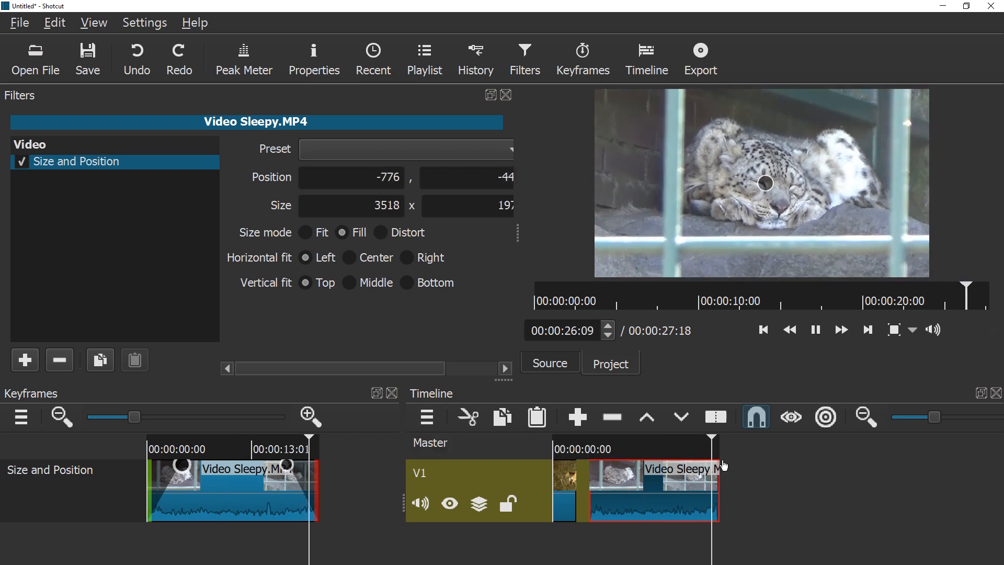
{"action": "left_click", "coordinate": [665, 448]}
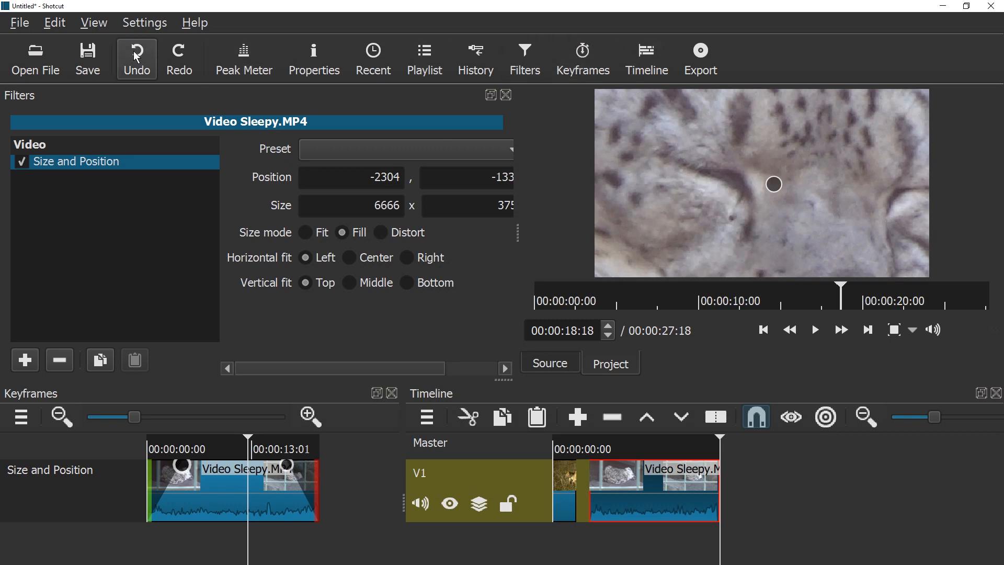
{"action": "left_click", "coordinate": [90, 30]}
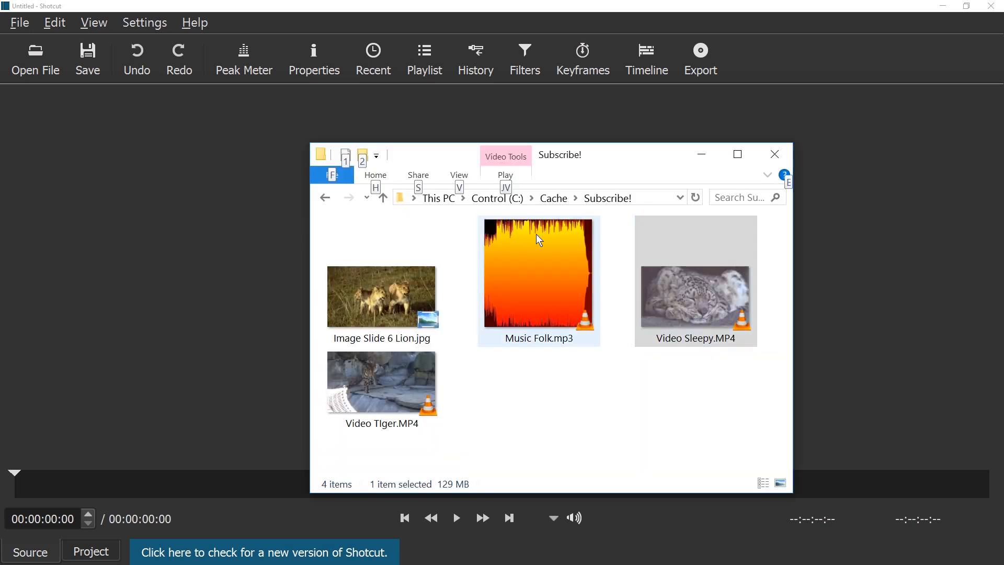
Open Image Slide 6 Lion.jpg in the empty project, show the Timeline and place the image on track V1.
{"action": "left_click", "coordinate": [544, 432]}
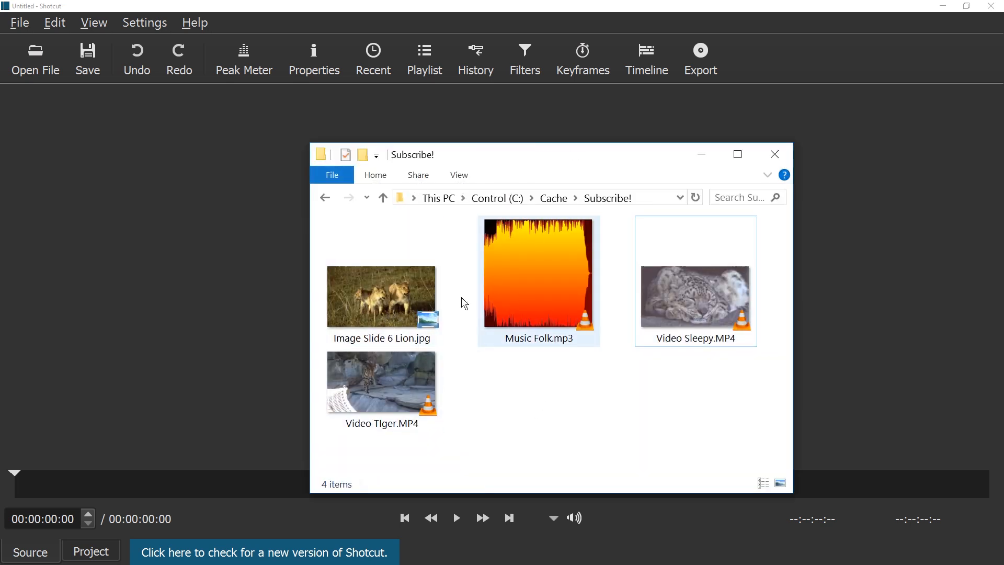
{"action": "left_click_drag", "start_coordinate": [406, 301], "coordinate": [251, 236]}
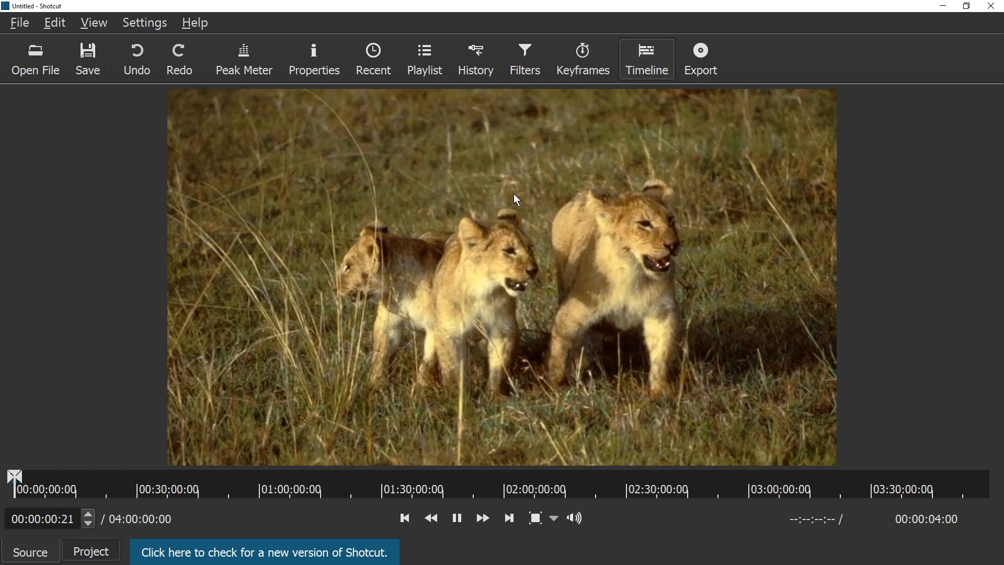
{"action": "left_click", "coordinate": [630, 49]}
{"action": "left_click_drag", "start_coordinate": [419, 277], "coordinate": [386, 510]}
Open Video TIger.MP4 from the Subscribe! folder and place it on track V1 directly after the lion image.
{"action": "key", "text": "alt+Tab"}
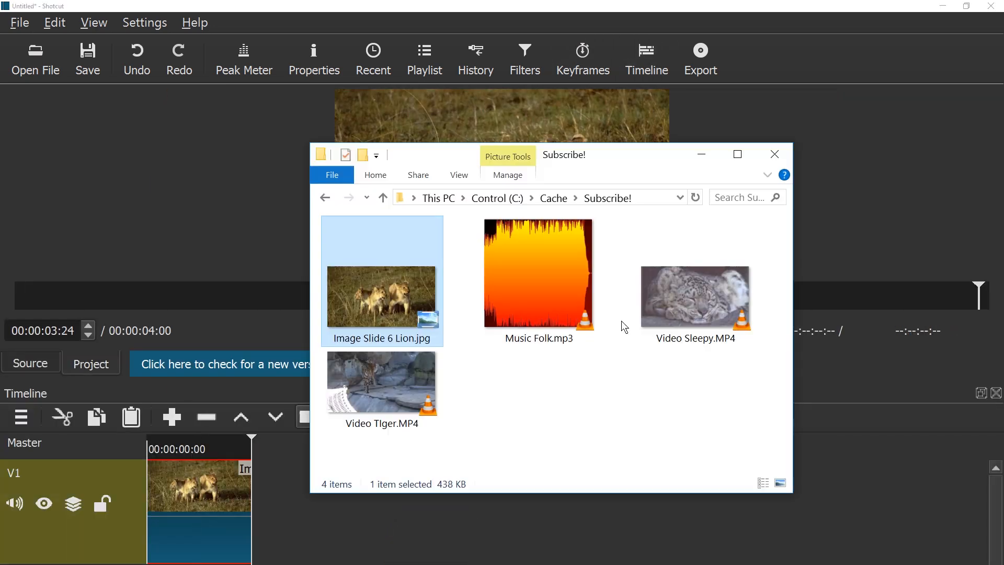
{"action": "left_click_drag", "start_coordinate": [403, 398], "coordinate": [180, 178]}
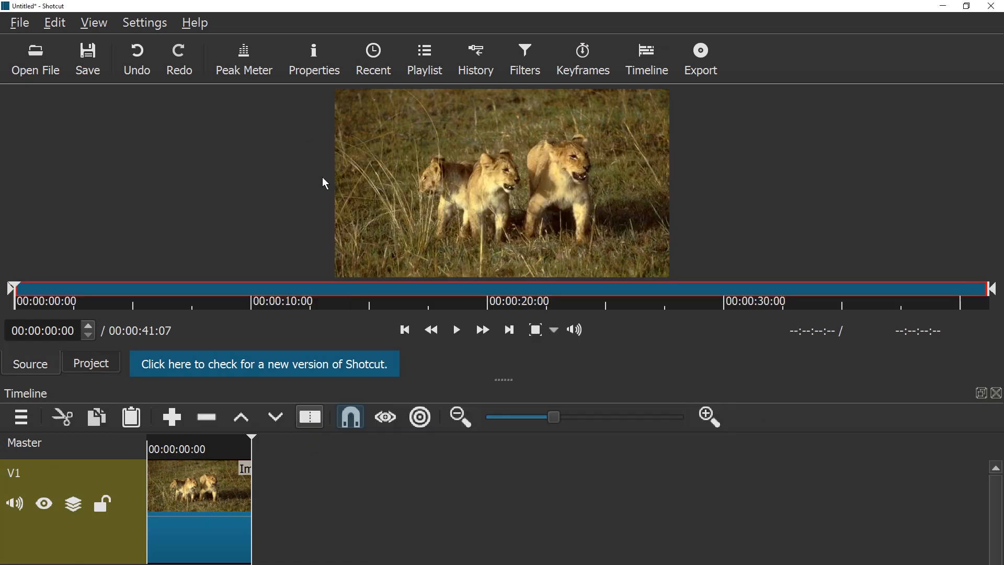
{"action": "left_click_drag", "start_coordinate": [471, 209], "coordinate": [364, 484]}
{"action": "left_click_drag", "start_coordinate": [582, 488], "coordinate": [514, 484]}
{"action": "scroll", "coordinate": [862, 501], "scroll_direction": "down", "scroll_amount": 2}
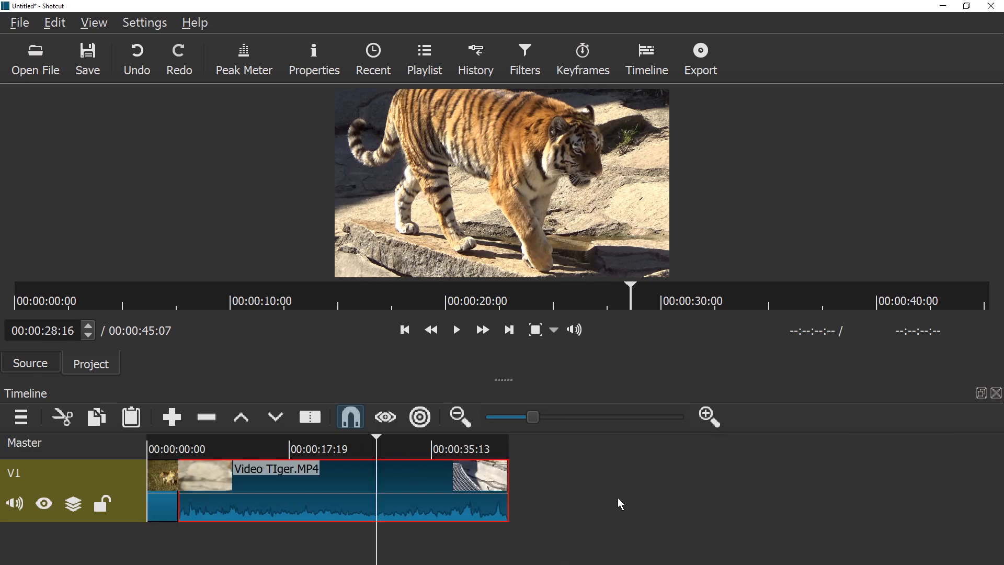
Split the Video TIger.MP4 clip at 00:00:20:22.
{"action": "left_click", "coordinate": [317, 450]}
{"action": "key", "text": "s"}
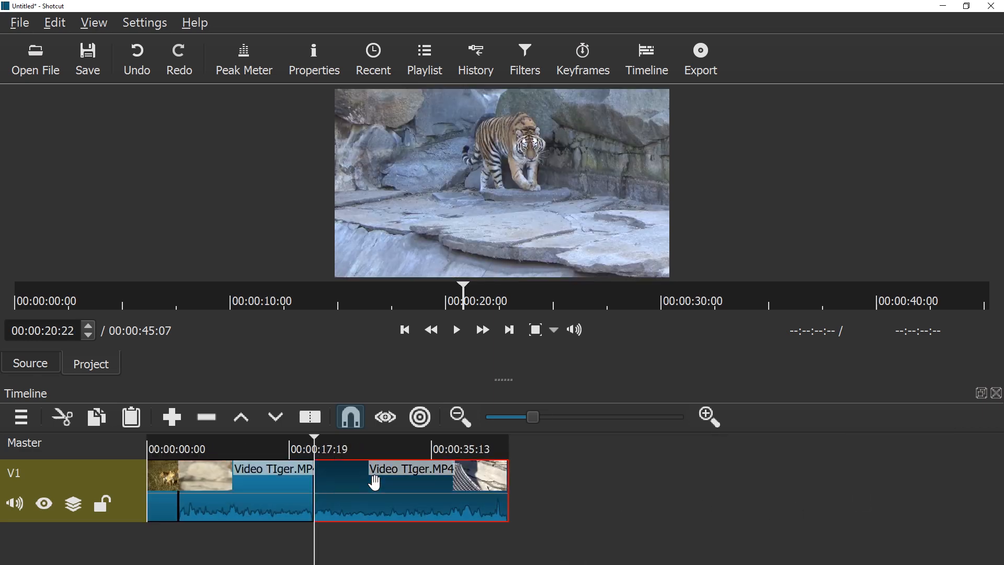
Delete the Video TIger.MP4 part after 00:00:20:22 and split the remaining clip at 00:00:09:00 and 00:00:13:21.
{"action": "key", "text": "Delete"}
{"action": "left_click_drag", "start_coordinate": [224, 450], "coordinate": [219, 451]}
{"action": "key", "text": "s"}
{"action": "left_click", "coordinate": [260, 455]}
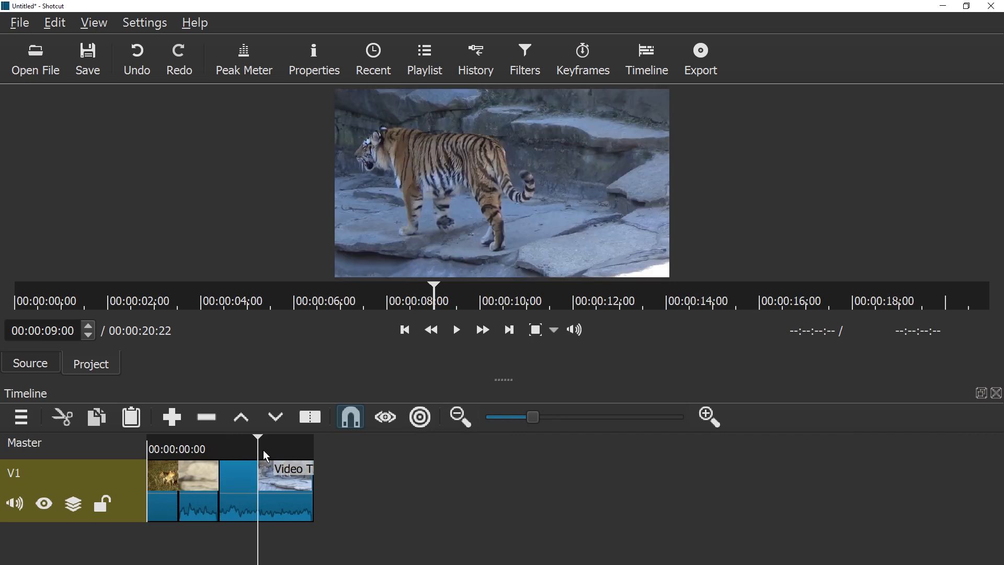
{"action": "scroll", "coordinate": [267, 460], "scroll_direction": "up", "scroll_amount": 2}
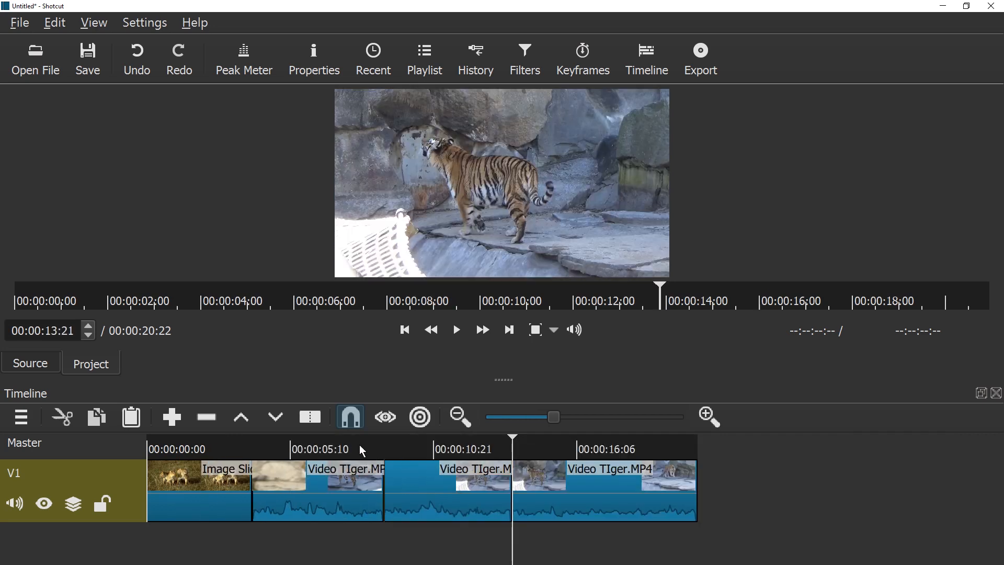
Add the Size and Position video filter to the middle Video TIger.MP4 segment on track V1.
{"action": "left_click", "coordinate": [298, 450]}
{"action": "left_click_drag", "start_coordinate": [353, 449], "coordinate": [425, 447]}
{"action": "left_click", "coordinate": [448, 487]}
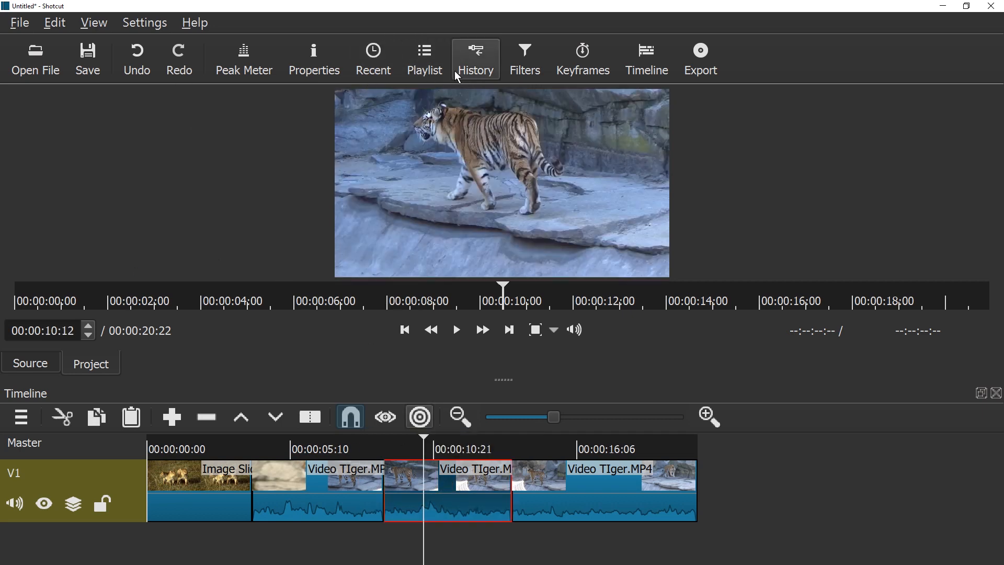
{"action": "left_click", "coordinate": [527, 66]}
{"action": "left_click", "coordinate": [25, 296]}
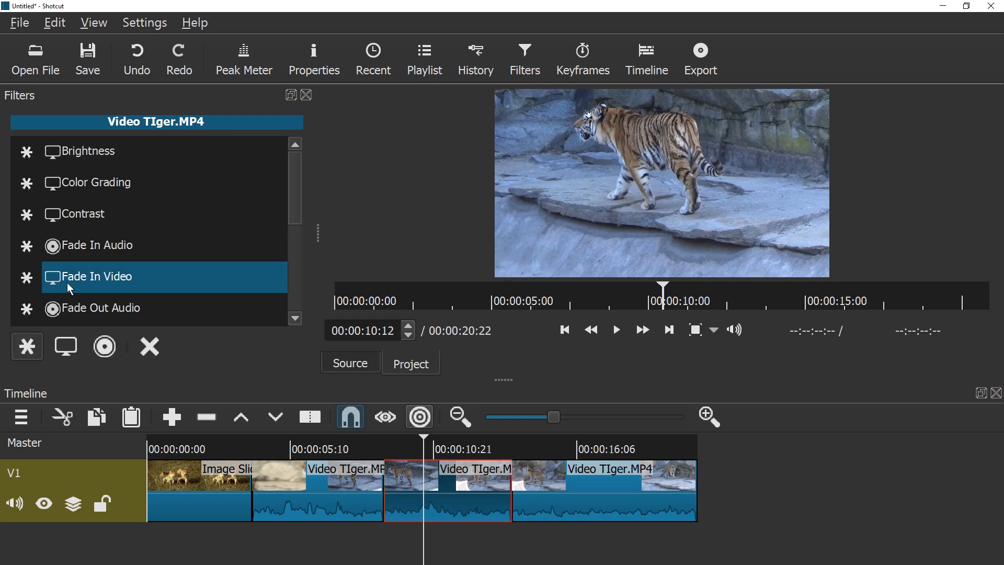
{"action": "left_click", "coordinate": [65, 346]}
{"action": "scroll", "coordinate": [128, 221], "scroll_direction": "down", "scroll_amount": 15}
{"action": "scroll", "coordinate": [126, 231], "scroll_direction": "up", "scroll_amount": 2}
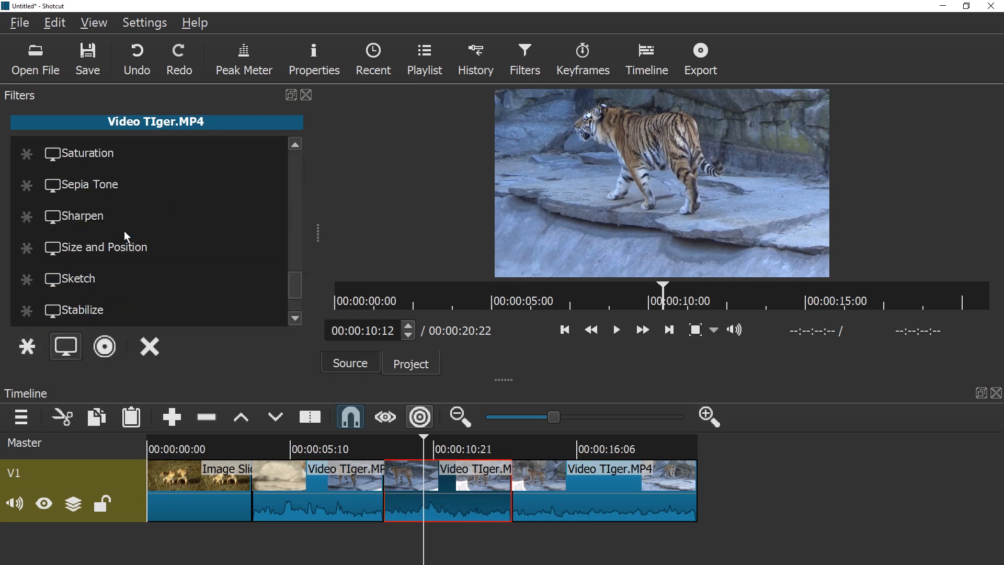
{"action": "scroll", "coordinate": [125, 233], "scroll_direction": "down", "scroll_amount": 2}
{"action": "scroll", "coordinate": [125, 231], "scroll_direction": "up", "scroll_amount": 3}
{"action": "scroll", "coordinate": [135, 241], "scroll_direction": "up", "scroll_amount": 2}
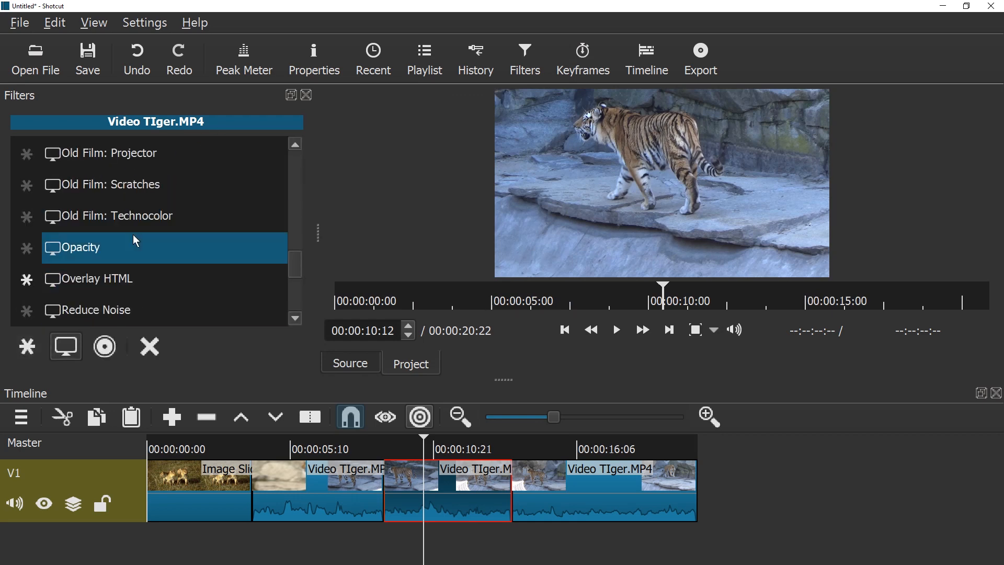
{"action": "scroll", "coordinate": [135, 238], "scroll_direction": "down", "scroll_amount": 6}
{"action": "scroll", "coordinate": [134, 237], "scroll_direction": "up", "scroll_amount": 2}
{"action": "left_click", "coordinate": [127, 254]}
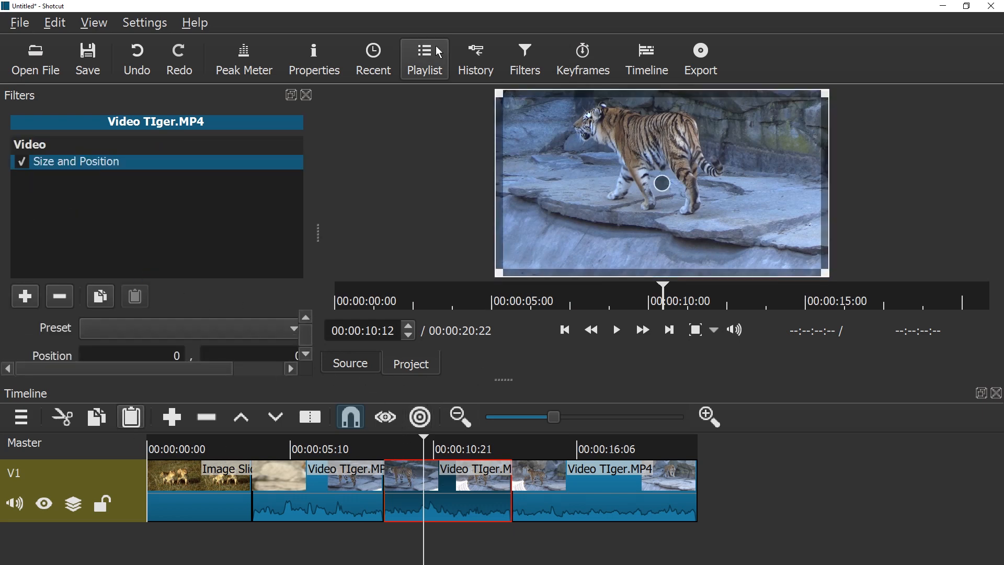
Show the Keyframes view docked beside the Timeline, and hide the toolbar and title bars.
{"action": "left_click", "coordinate": [581, 62]}
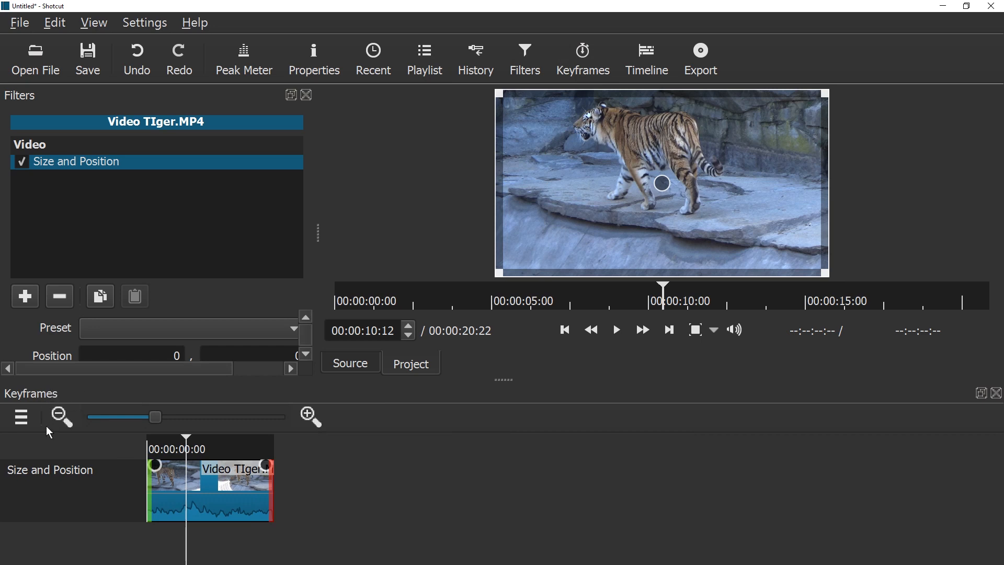
{"action": "left_click_drag", "start_coordinate": [11, 392], "coordinate": [21, 411]}
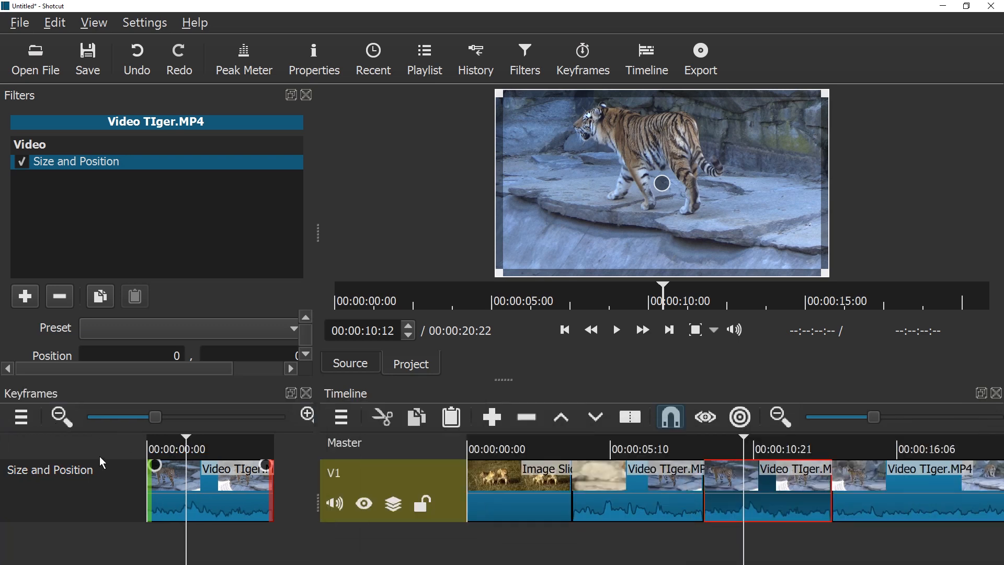
{"action": "left_click", "coordinate": [145, 23]}
{"action": "mouse_move", "coordinate": [95, 23]}
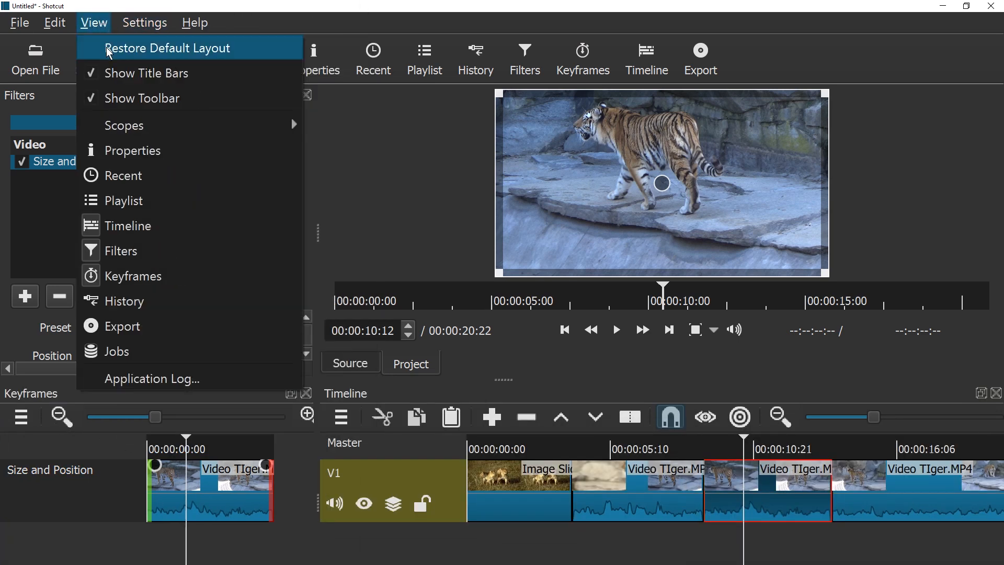
{"action": "left_click", "coordinate": [178, 103]}
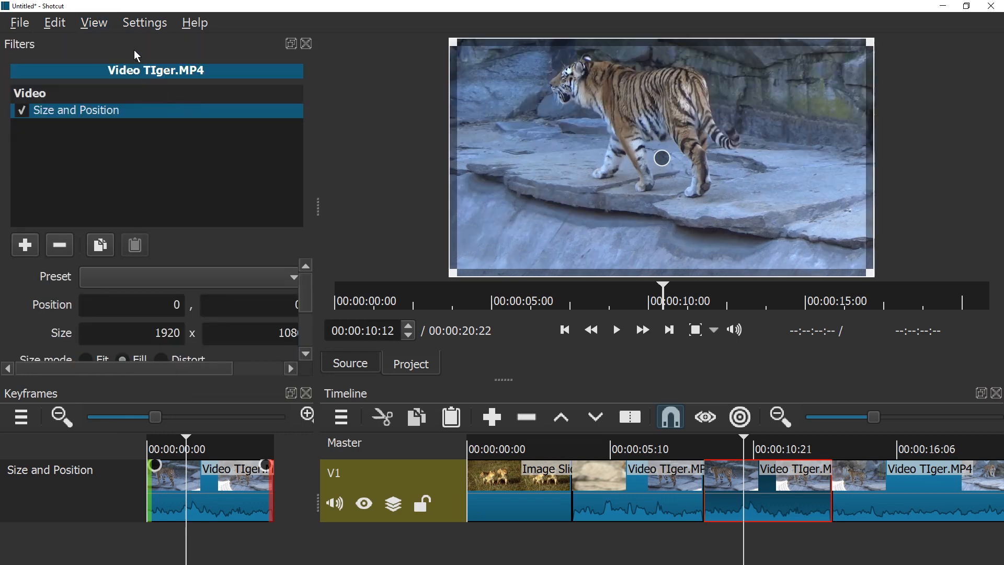
{"action": "left_click", "coordinate": [95, 23]}
{"action": "left_click", "coordinate": [144, 74]}
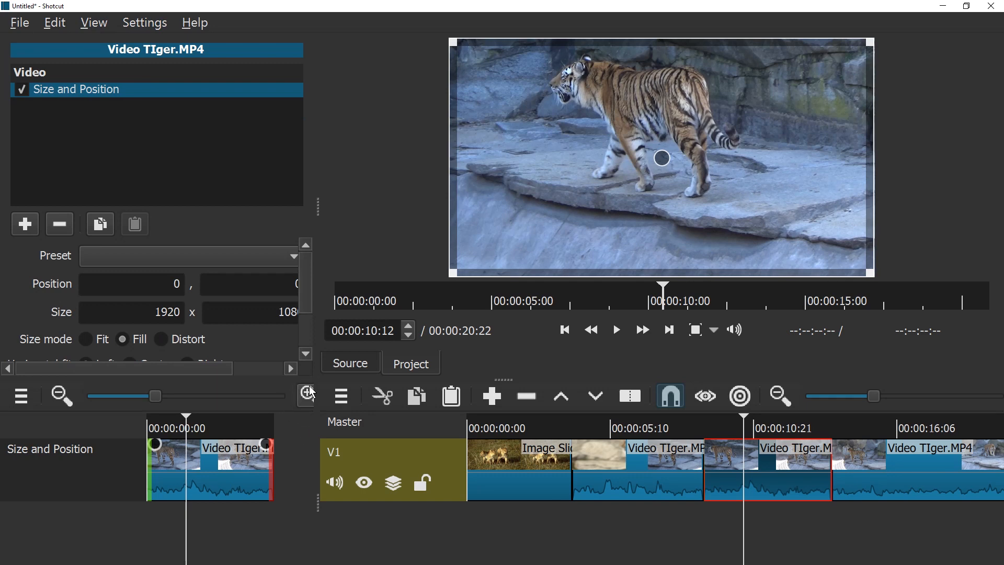
Enlarge the preview and Keyframes areas, keeping the middle tiger segment with the Size and Position filter selected.
{"action": "mouse_move", "coordinate": [309, 378]}
{"action": "left_mouse_down"}
{"action": "mouse_move", "coordinate": [310, 399]}
{"action": "mouse_move", "coordinate": [310, 391]}
{"action": "left_mouse_up"}
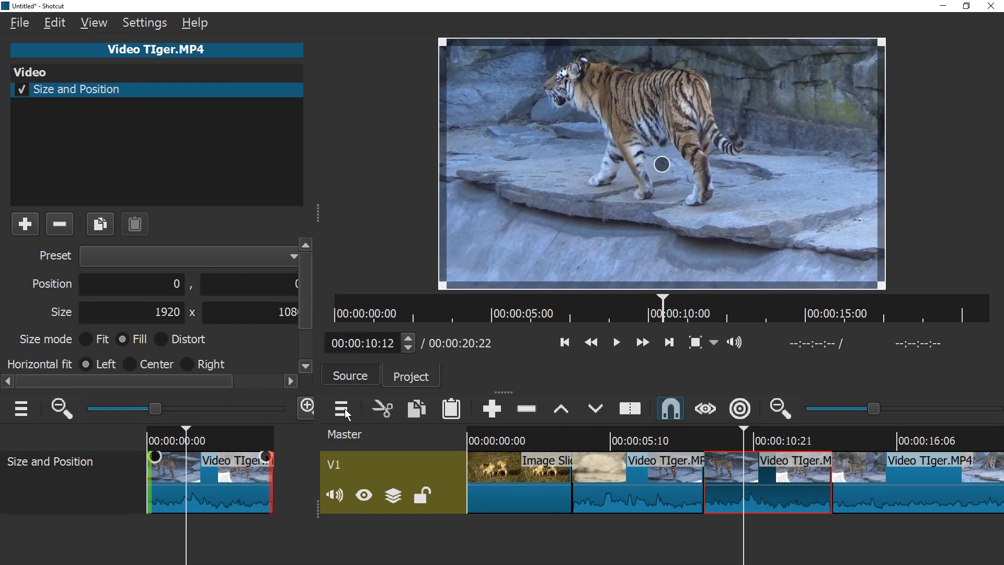
{"action": "left_click", "coordinate": [689, 471]}
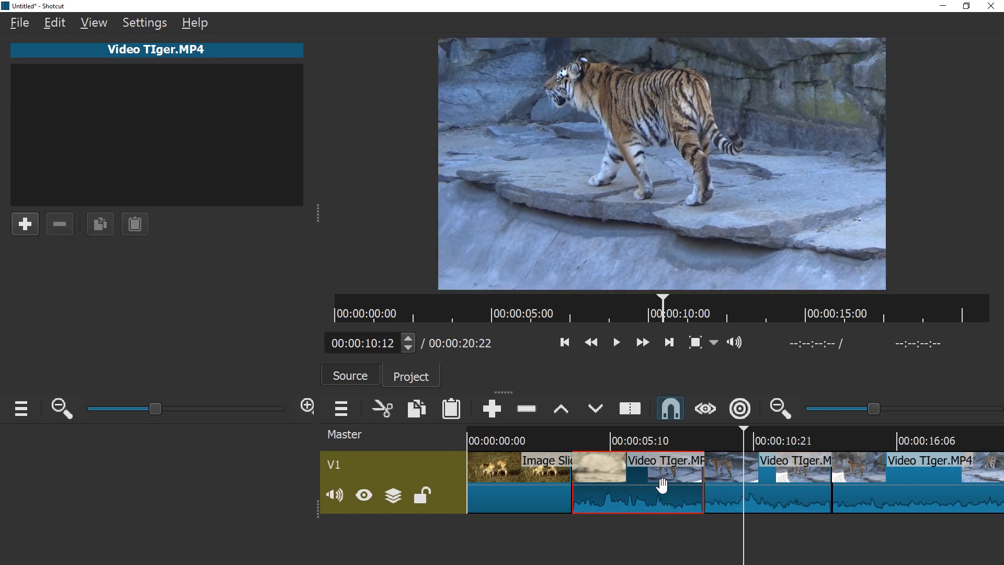
{"action": "left_click", "coordinate": [769, 492]}
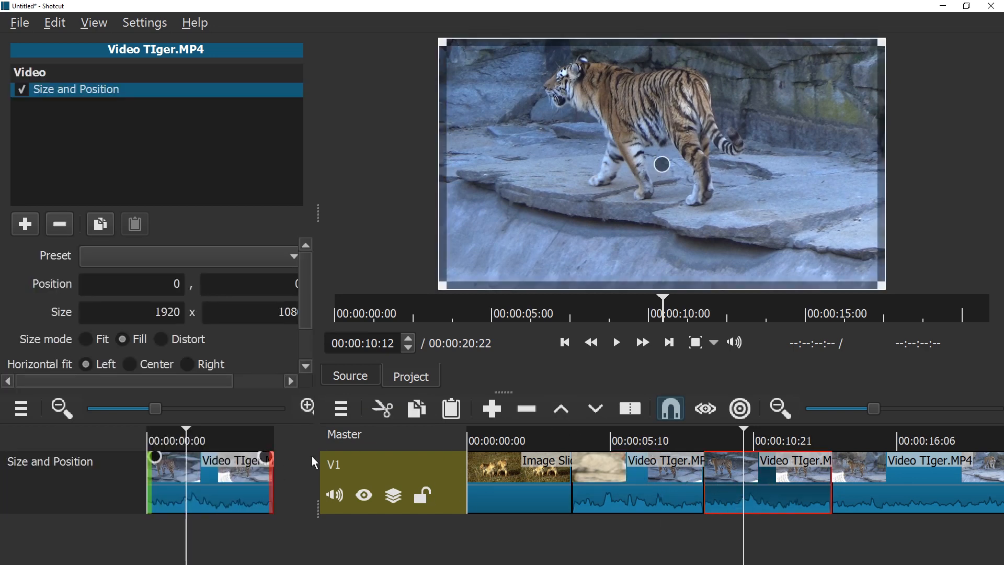
{"action": "left_click_drag", "start_coordinate": [318, 461], "coordinate": [390, 461]}
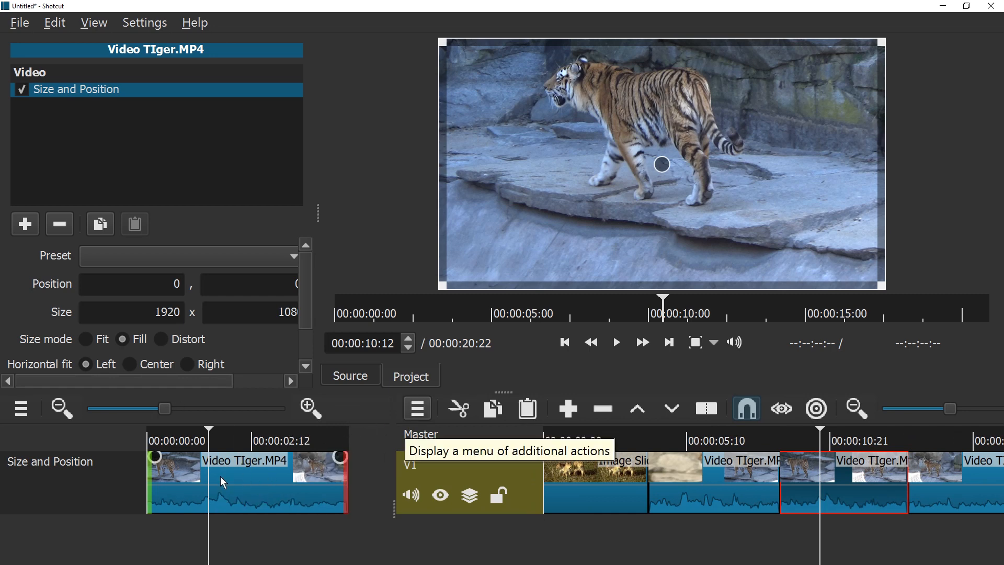
Add simple keyframe ramps to the Size and Position filter, about 22 frames at the segment's end and a longer one at its start.
{"action": "mouse_move", "coordinate": [220, 478]}
{"action": "left_mouse_down"}
{"action": "mouse_move", "coordinate": [316, 467]}
{"action": "mouse_move", "coordinate": [221, 467]}
{"action": "mouse_move", "coordinate": [233, 464]}
{"action": "left_mouse_up"}
{"action": "scroll", "coordinate": [316, 466], "scroll_direction": "down", "scroll_amount": 1}
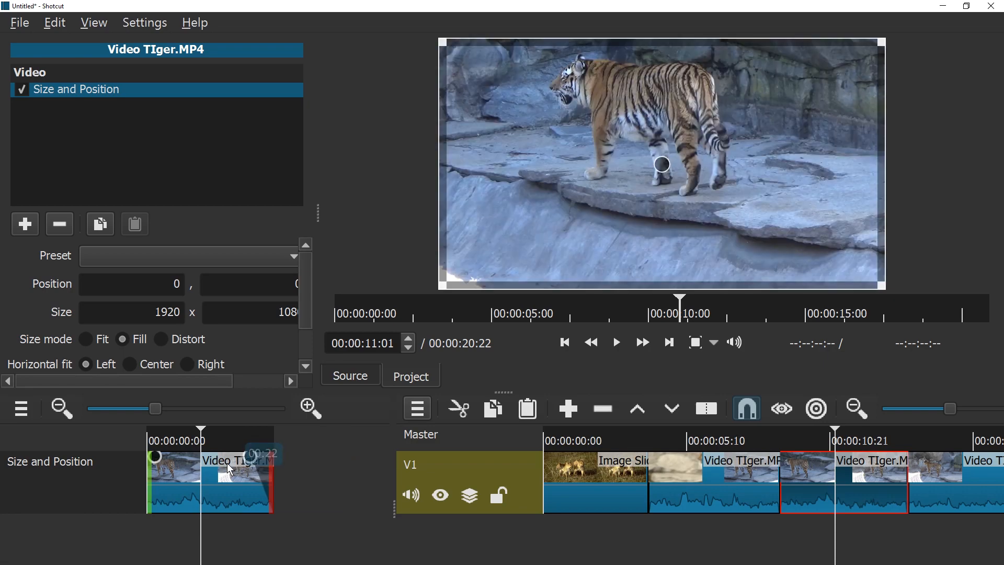
{"action": "left_click_drag", "start_coordinate": [162, 460], "coordinate": [208, 466]}
{"action": "left_click", "coordinate": [207, 411]}
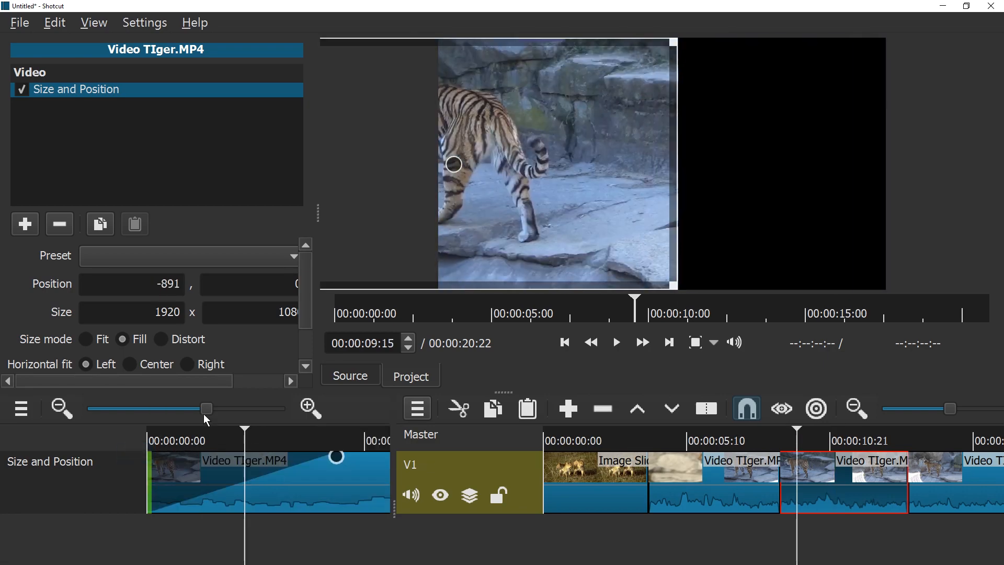
{"action": "scroll", "coordinate": [226, 479], "scroll_direction": "down", "scroll_amount": 3}
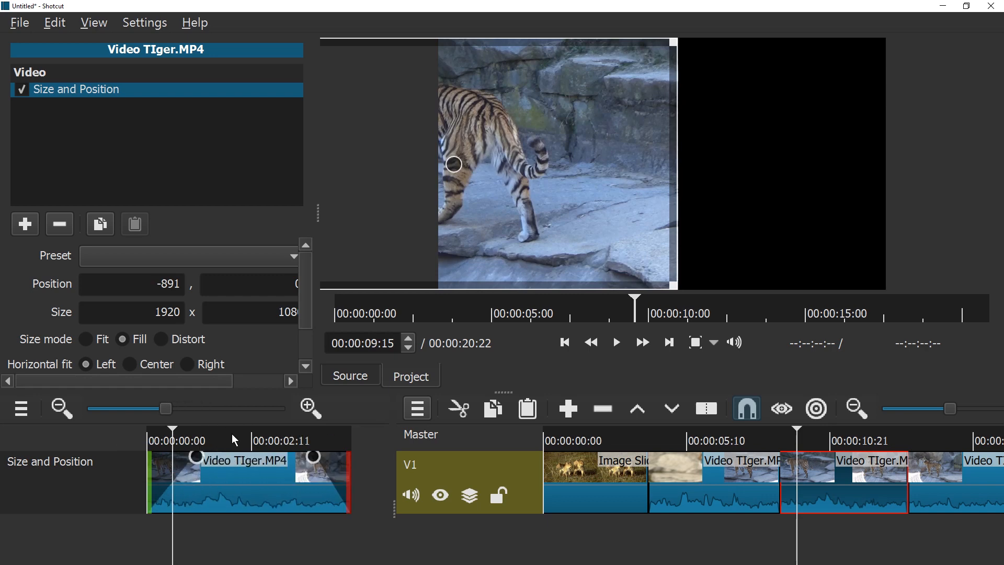
Go to 00:00:11:00 in the middle section and widen the filter settings area to show all position and size values.
{"action": "left_click", "coordinate": [233, 441]}
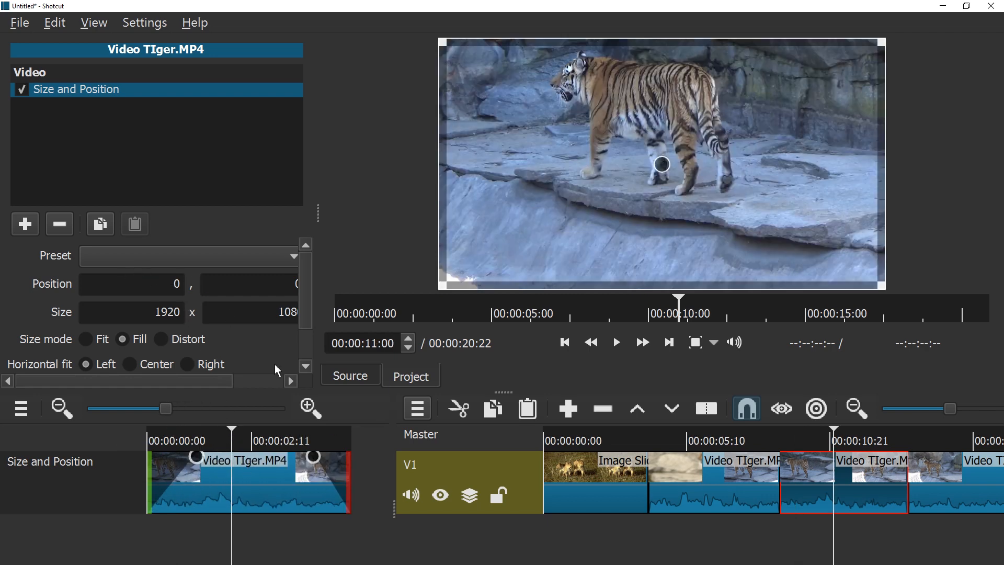
{"action": "left_click_drag", "start_coordinate": [320, 217], "coordinate": [534, 217]}
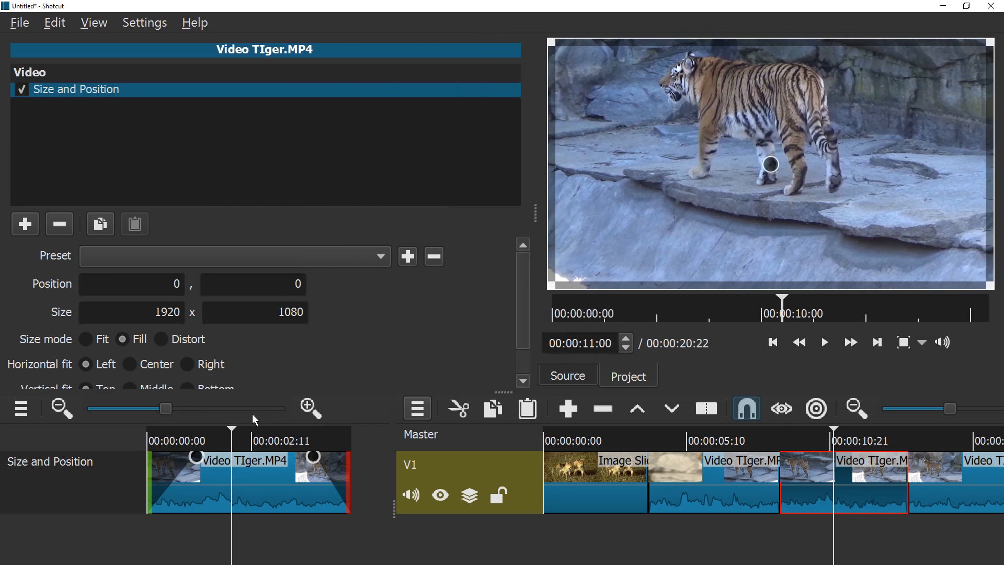
{"action": "scroll", "coordinate": [403, 365], "scroll_direction": "down", "scroll_amount": 1}
{"action": "scroll", "coordinate": [392, 349], "scroll_direction": "up", "scroll_amount": 1}
Scrub through the middle tiger segment and play it from its start to check the keyframed slide animation.
{"action": "left_click", "coordinate": [146, 445]}
{"action": "left_click_drag", "start_coordinate": [147, 444], "coordinate": [377, 441]}
{"action": "left_click_drag", "start_coordinate": [199, 444], "coordinate": [85, 445]}
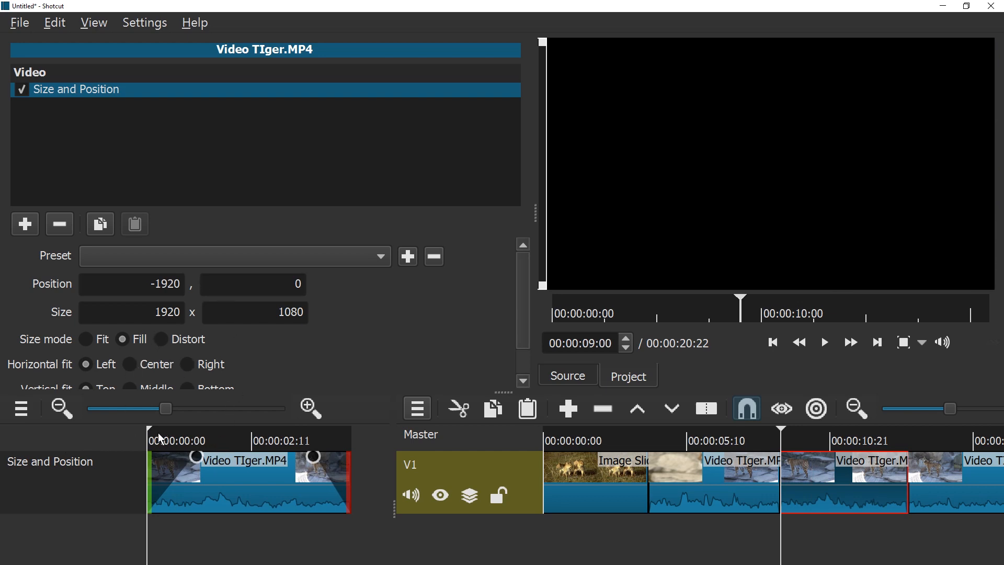
{"action": "left_click_drag", "start_coordinate": [161, 438], "coordinate": [128, 441]}
{"action": "key", "text": "space"}
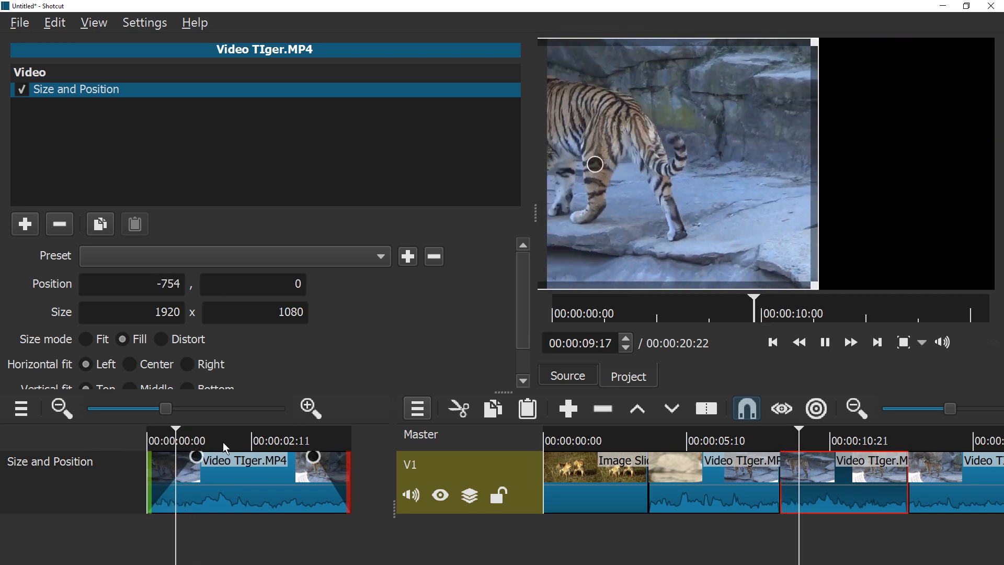
{"action": "key", "text": "space"}
Set the filter's horizontal position to 9 at the start of the middle tiger segment.
{"action": "left_click_drag", "start_coordinate": [178, 434], "coordinate": [86, 444]}
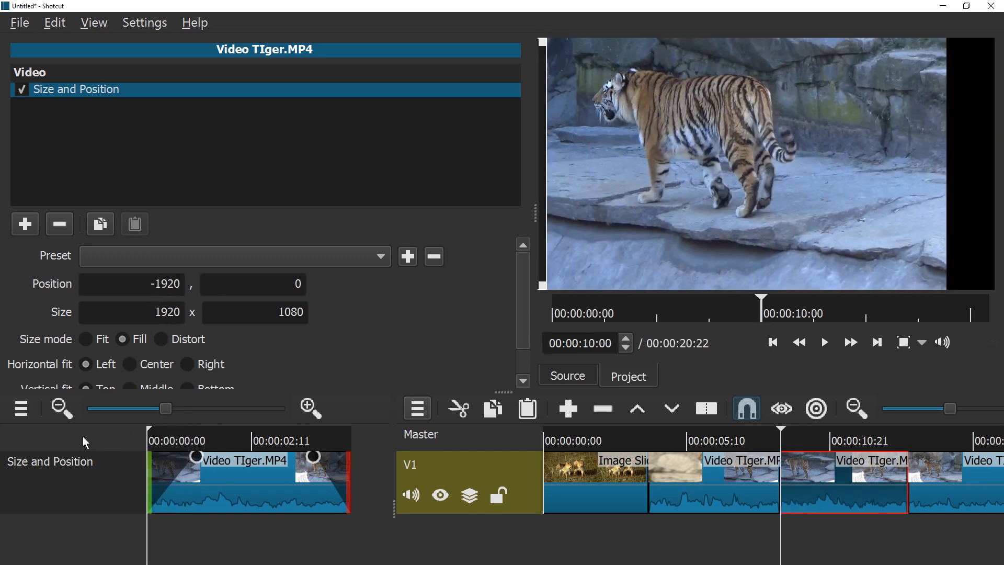
{"action": "left_click_drag", "start_coordinate": [147, 279], "coordinate": [317, 305]}
{"action": "type", "text": "9"}
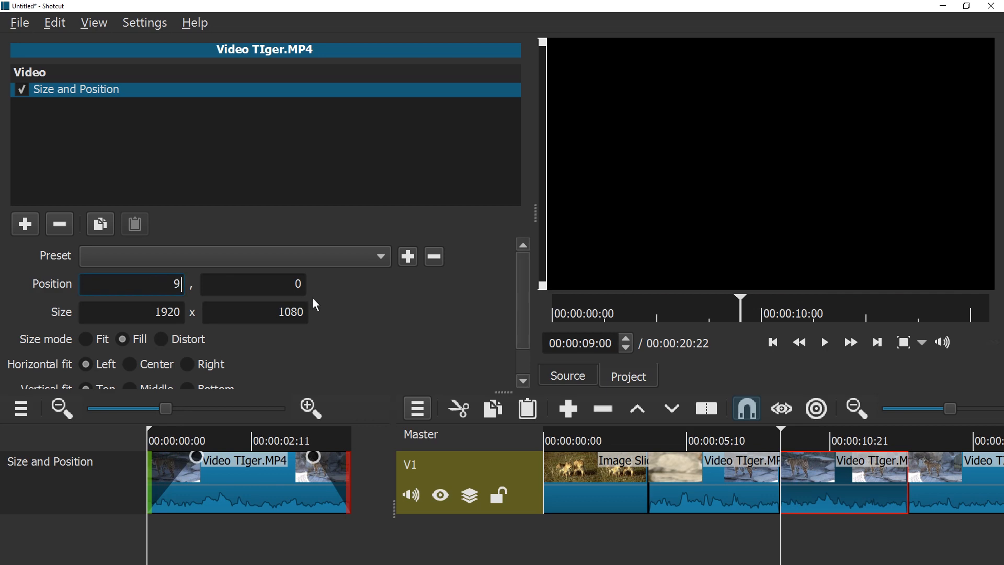
{"action": "key", "text": "Tab"}
Set the filter's horizontal position to 0 at the end of the middle tiger segment, 00:00:13:20.
{"action": "left_click", "coordinate": [353, 444]}
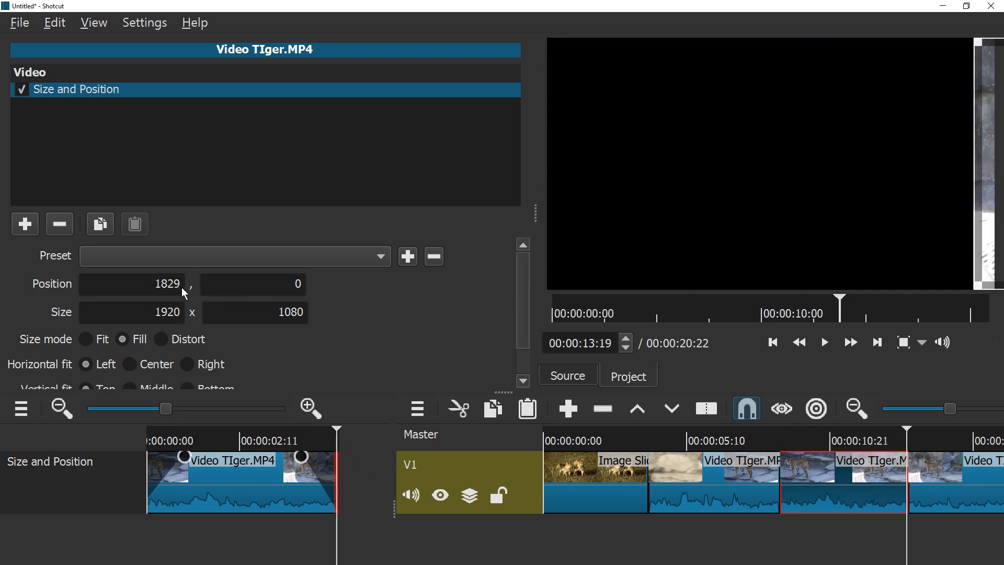
{"action": "left_click", "coordinate": [341, 446]}
{"action": "double_click", "coordinate": [144, 287]}
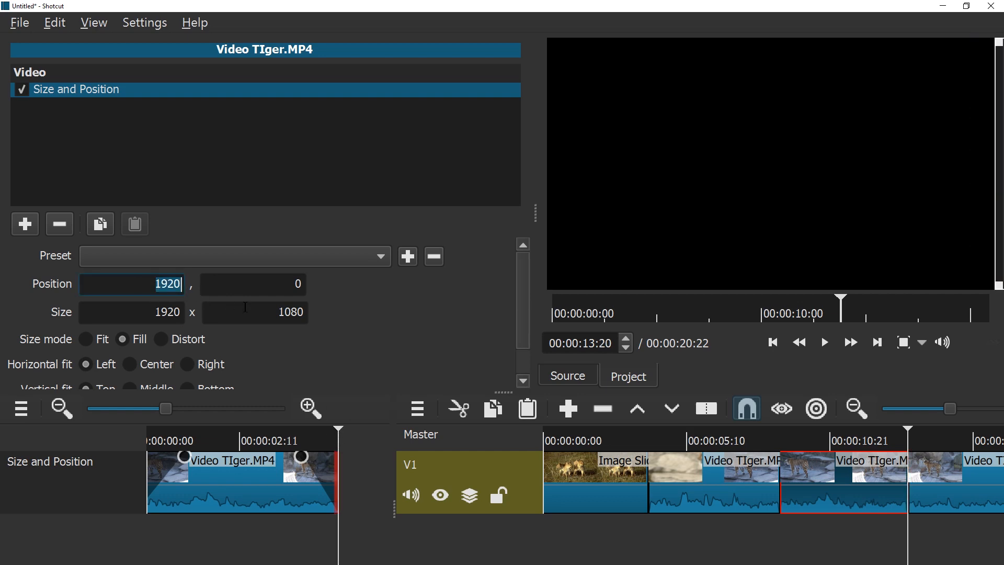
{"action": "type", "text": "0"}
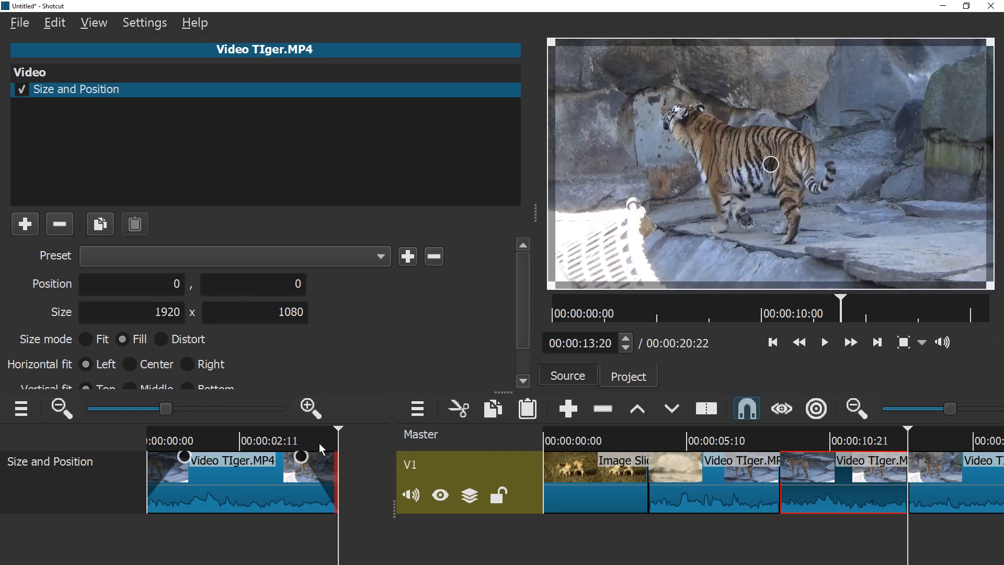
Set the filter's size to 7777 x 5555 for the middle section between the two keyframe ramps, at 00:00:11:00.
{"action": "left_click", "coordinate": [319, 445]}
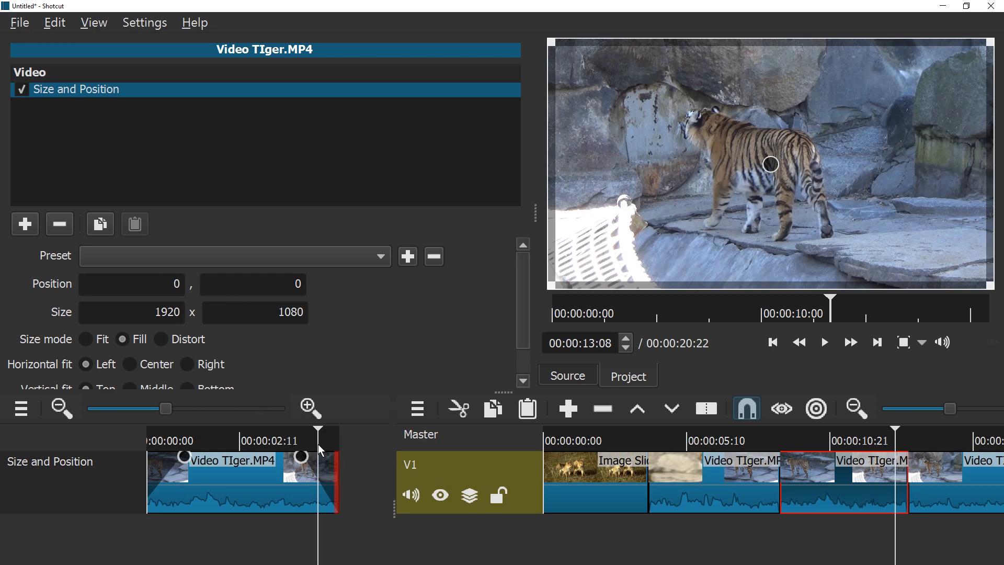
{"action": "left_click", "coordinate": [210, 446]}
{"action": "left_click", "coordinate": [220, 444]}
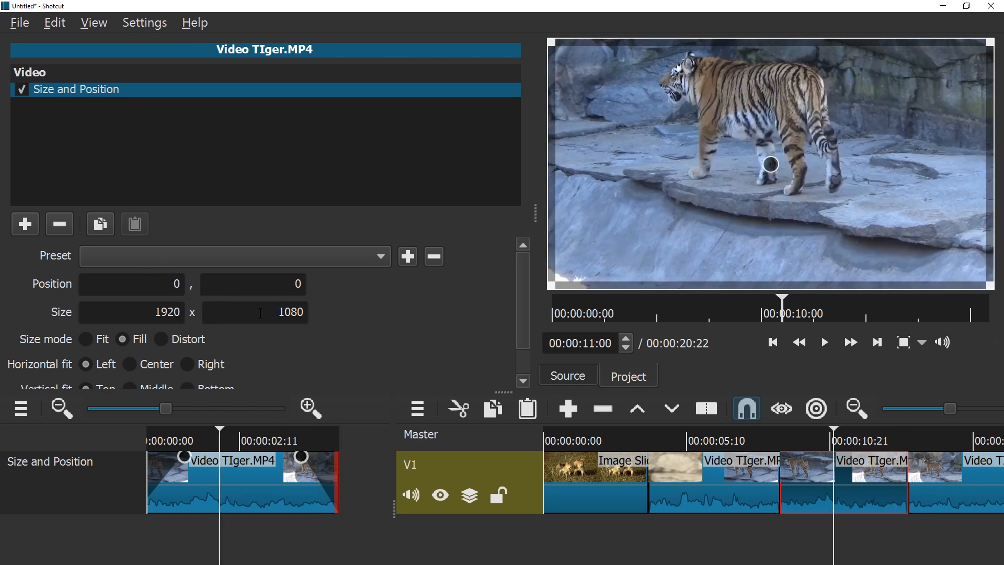
{"action": "double_click", "coordinate": [117, 305]}
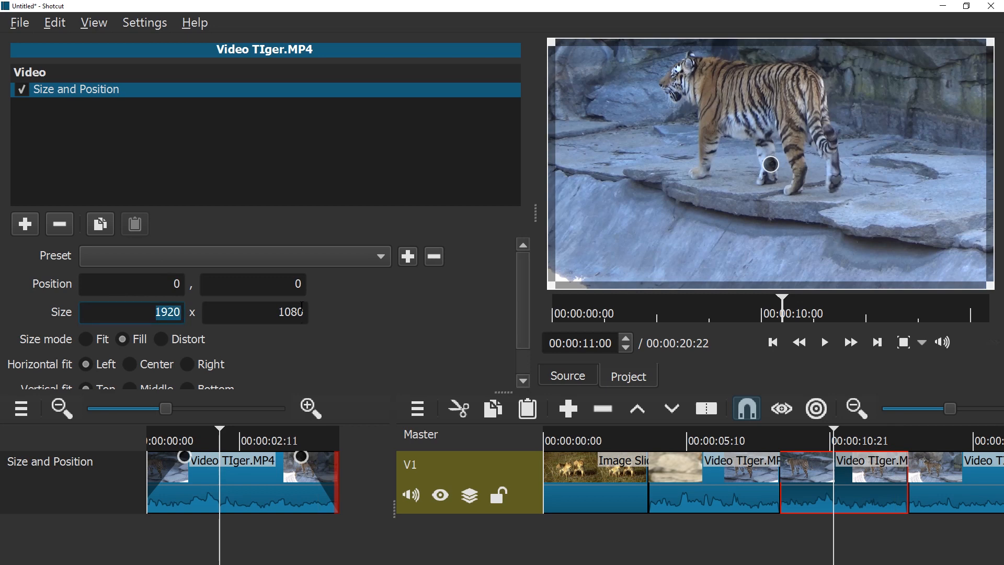
{"action": "type", "text": "7777"}
{"action": "left_click", "coordinate": [302, 307]}
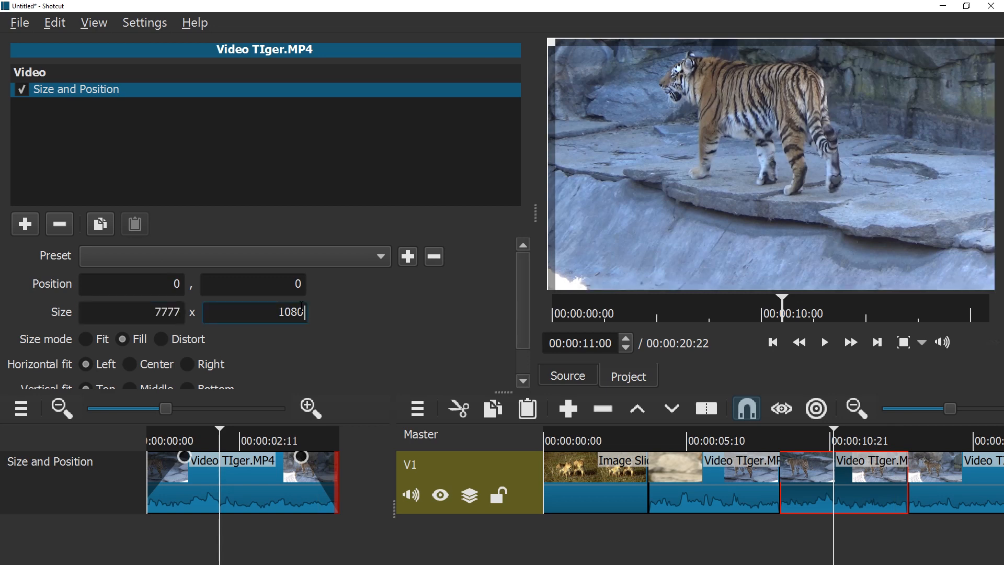
{"action": "key", "text": "ctrl+a"}
{"action": "type", "text": "5555"}
{"action": "key", "text": "Return"}
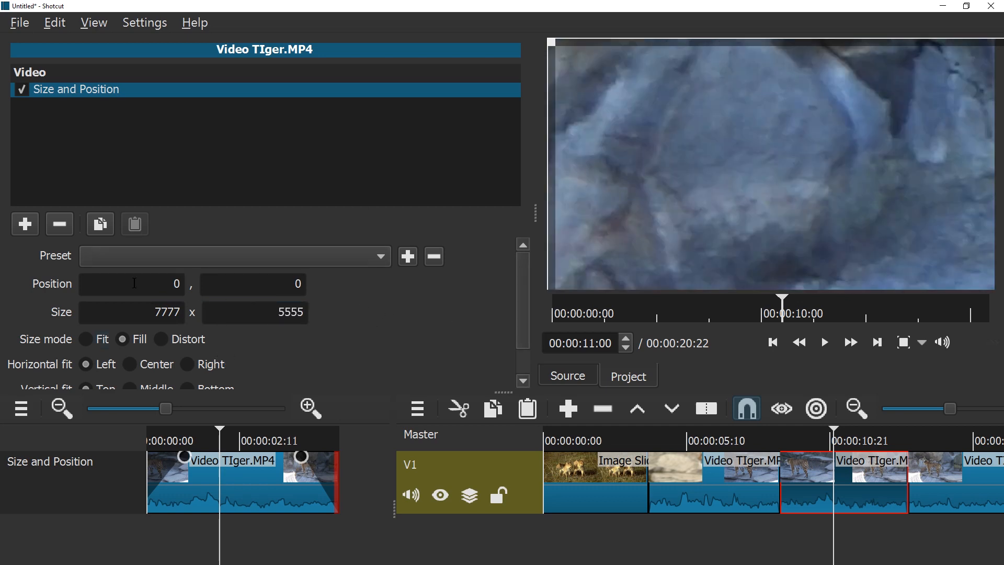
Set the filter's position to -3333, -2222 for the middle section of the tiger segment.
{"action": "left_click", "coordinate": [134, 283]}
{"action": "type", "text": "-3333"}
{"action": "key", "text": "Tab"}
{"action": "type", "text": "-222"}
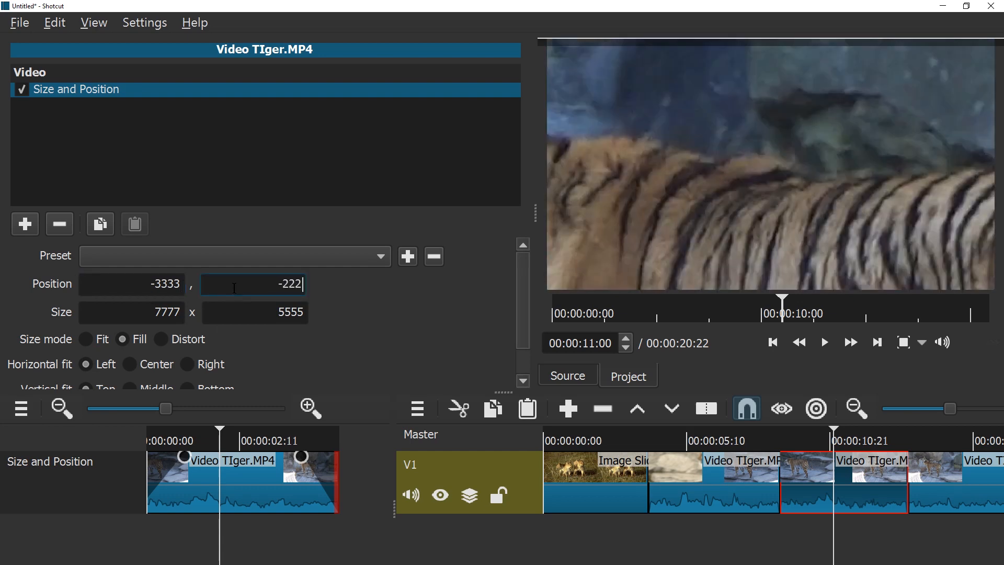
{"action": "type", "text": "2"}
{"action": "key", "text": "Tab"}
Shift the enlarged tiger frame by setting the filter's position to -3733, -2722.
{"action": "left_click", "coordinate": [160, 285]}
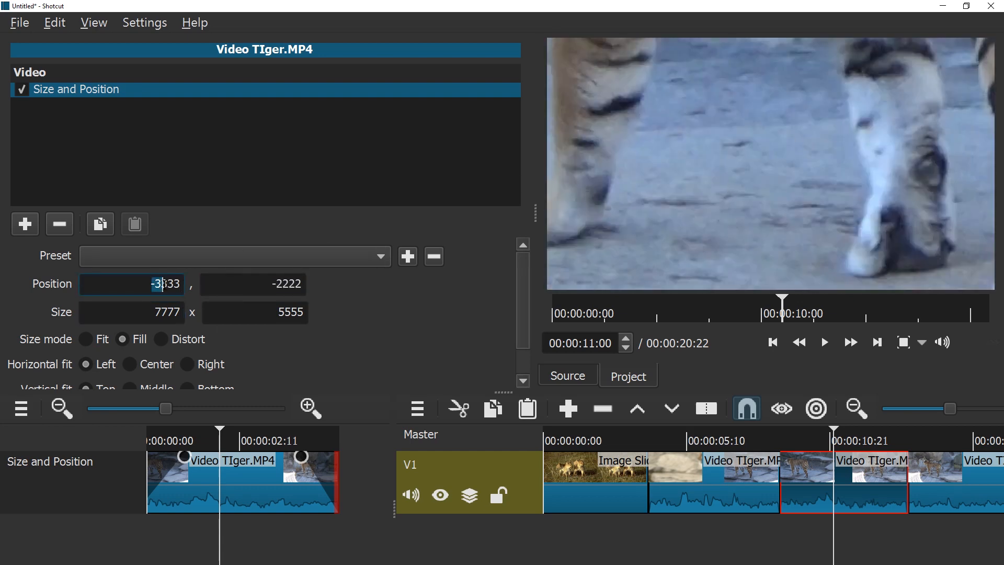
{"action": "type", "text": "7"}
{"action": "key", "text": "Tab"}
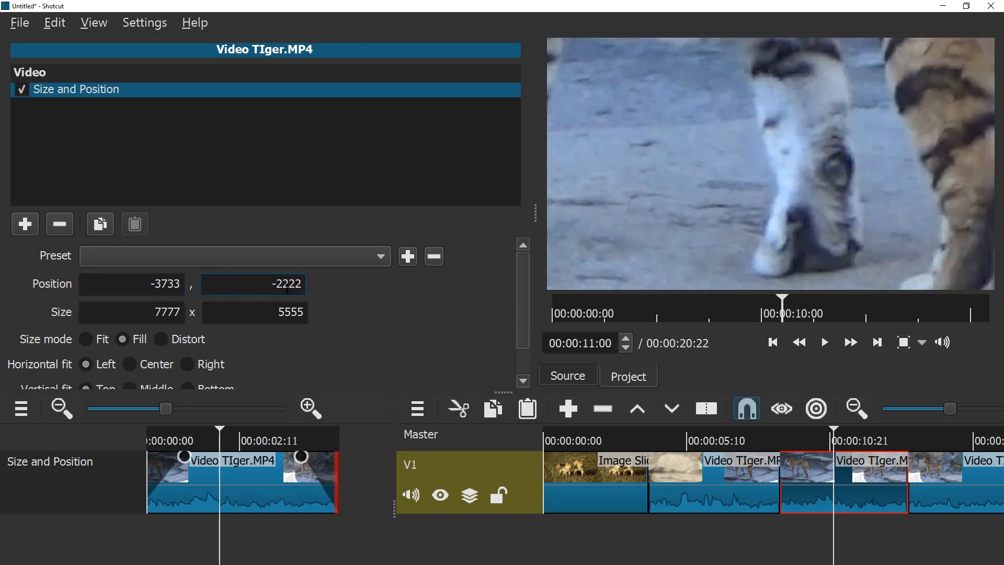
{"action": "type", "text": "7"}
{"action": "key", "text": "Tab"}
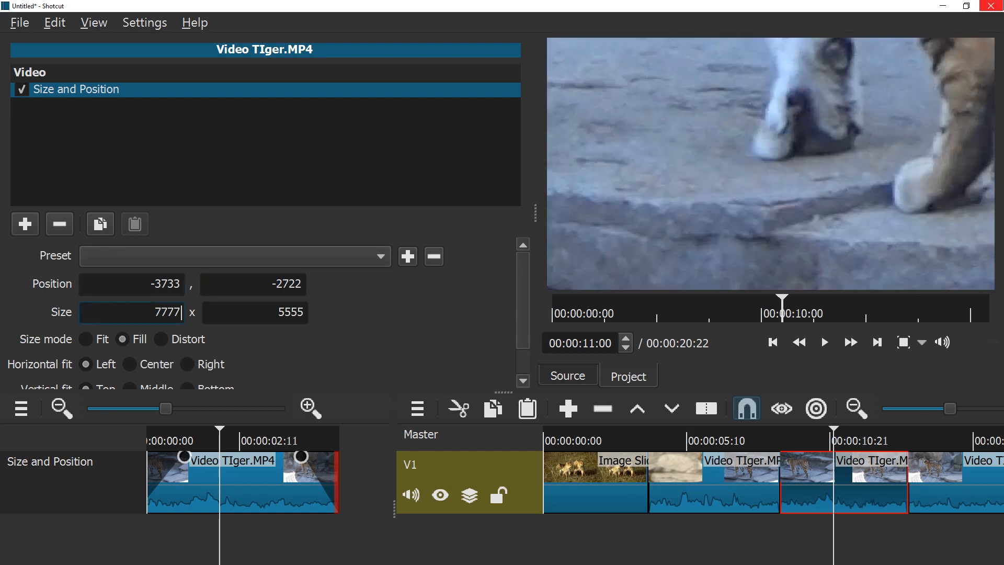
Reframe the enlarged tiger in the preview around its head and body, at position about -1974, -318 and size about 7779 x 4369.
{"action": "left_click", "coordinate": [291, 284]}
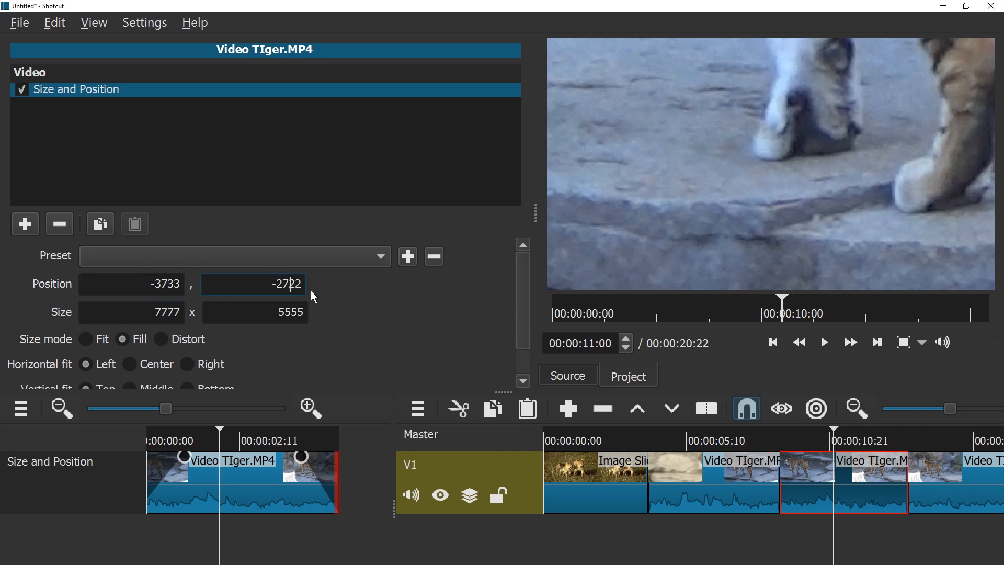
{"action": "key", "text": "Tab"}
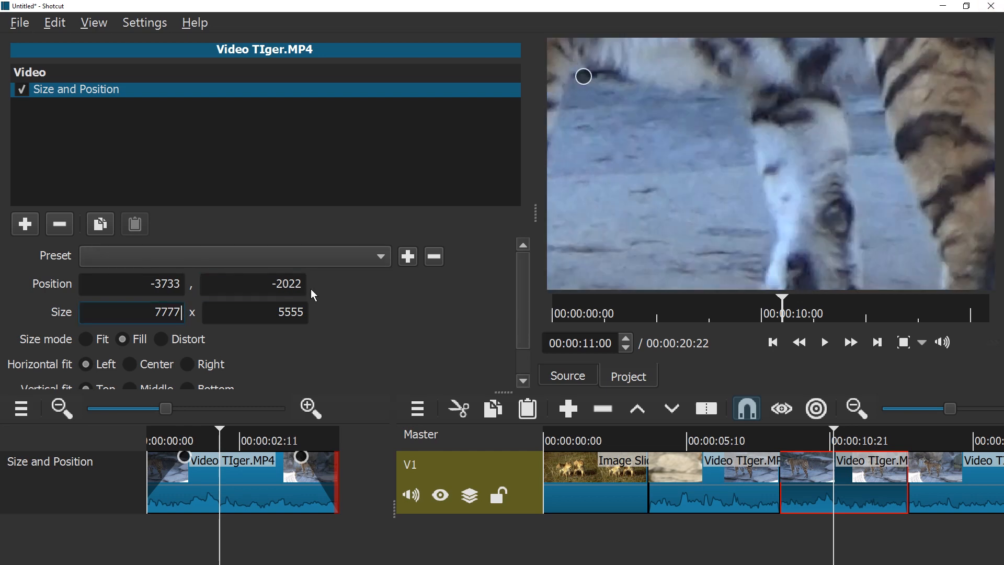
{"action": "left_click_drag", "start_coordinate": [584, 76], "coordinate": [994, 484]}
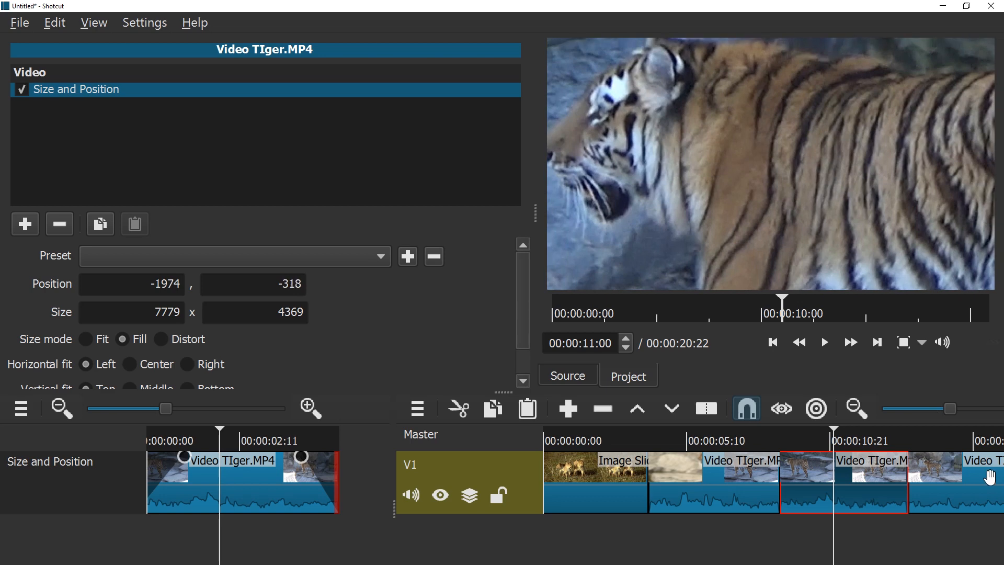
Widen the timeline and play it from 00:00:06:19 through the middle tiger segment to check the zoom animation.
{"action": "left_click_drag", "start_coordinate": [214, 437], "coordinate": [161, 438]}
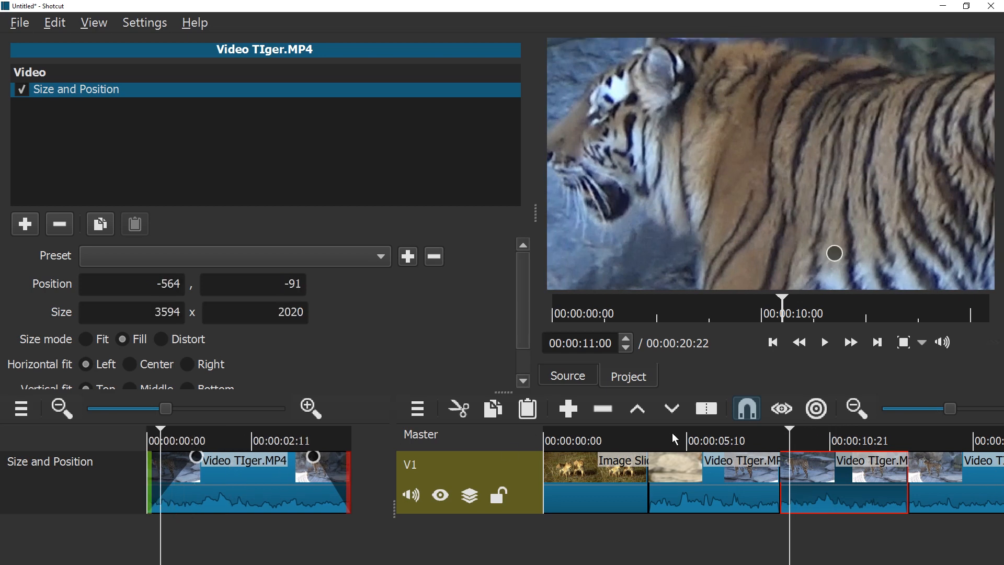
{"action": "left_click", "coordinate": [722, 440]}
{"action": "left_click_drag", "start_coordinate": [395, 442], "coordinate": [210, 450]}
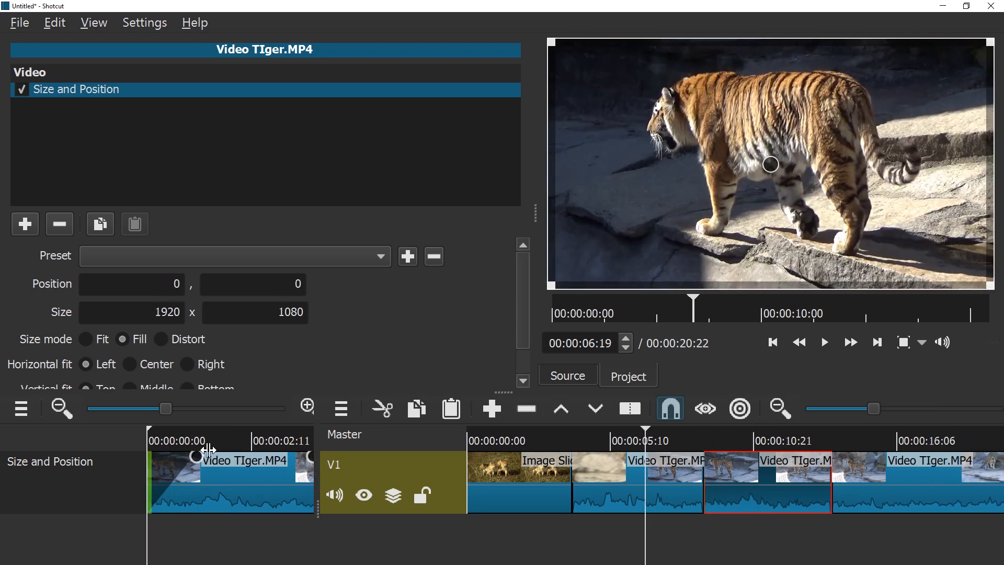
{"action": "scroll", "coordinate": [632, 443], "scroll_direction": "down", "scroll_amount": 1}
{"action": "key", "text": "space"}
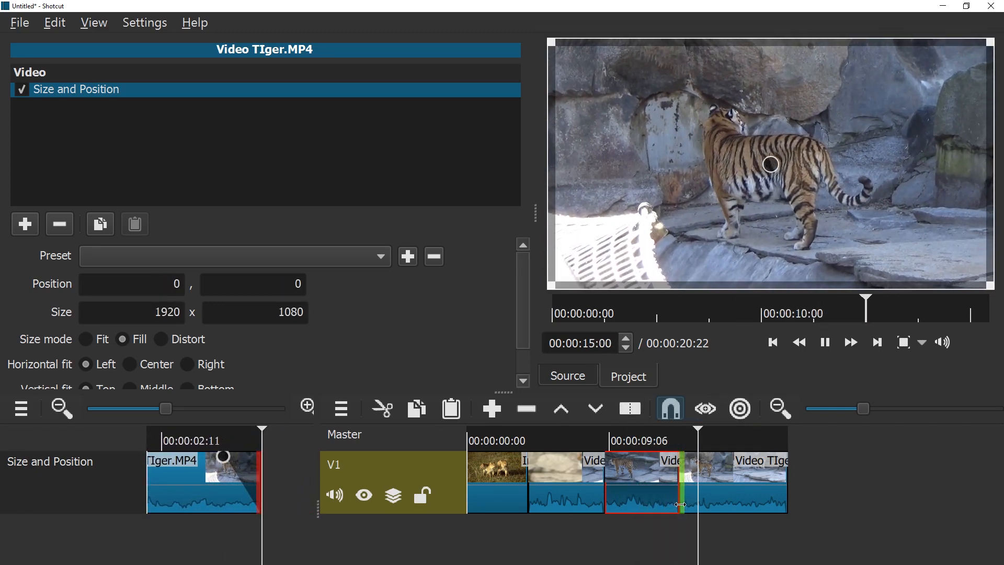
{"action": "key", "text": "space"}
Replay the end of the middle tiger segment from 00:00:12:15 to check the zoom-out.
{"action": "left_click", "coordinate": [665, 446]}
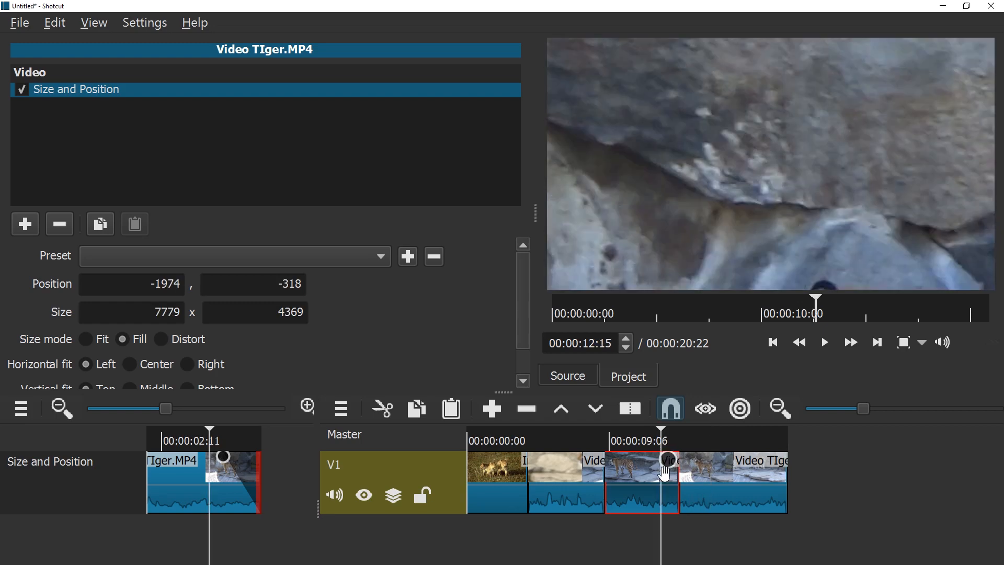
{"action": "key", "text": "space"}
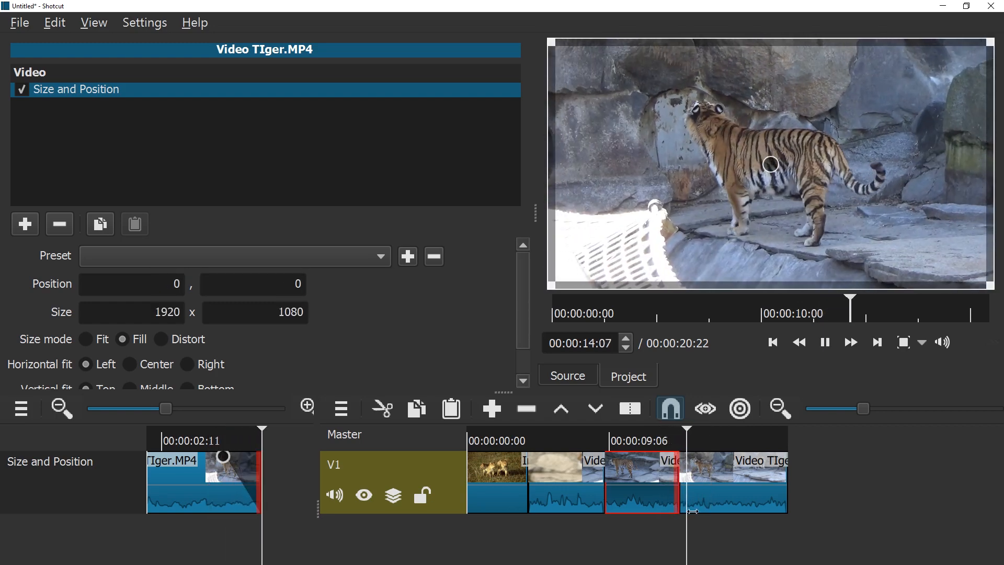
{"action": "key", "text": "space"}
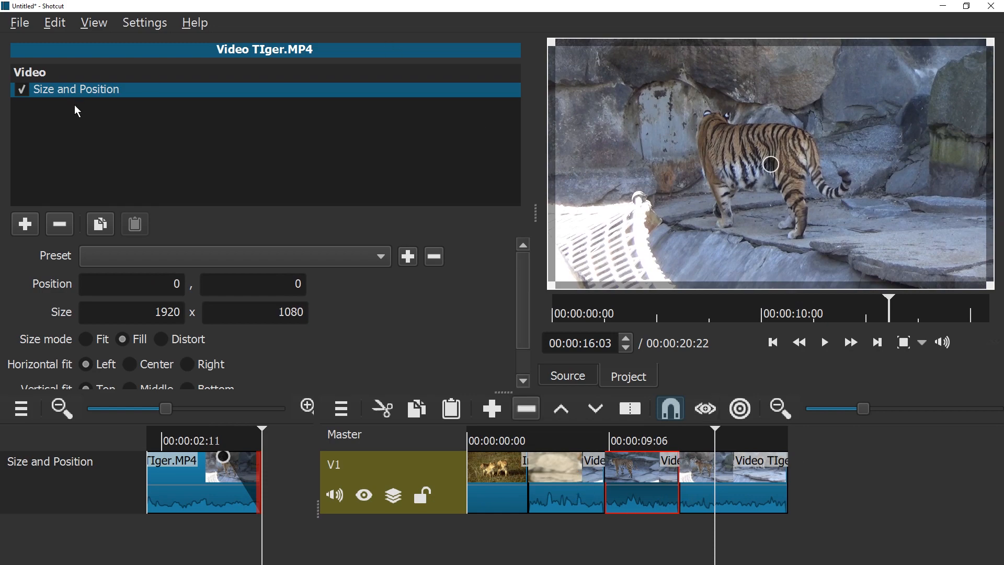
Show the main toolbar and open the export settings.
{"action": "left_click", "coordinate": [123, 28]}
{"action": "left_click", "coordinate": [121, 31]}
{"action": "left_click", "coordinate": [94, 27]}
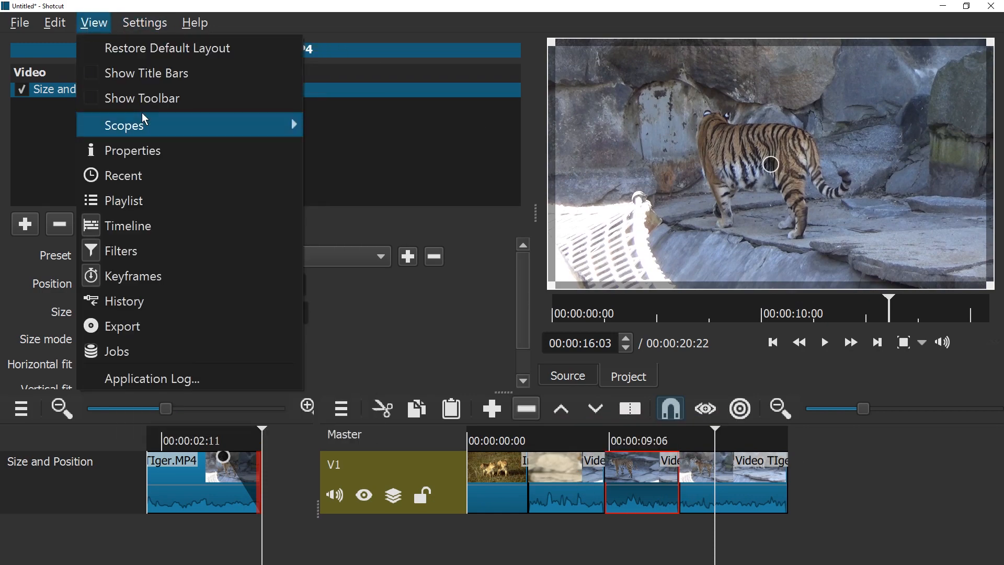
{"action": "left_click", "coordinate": [143, 99]}
{"action": "left_click", "coordinate": [699, 64]}
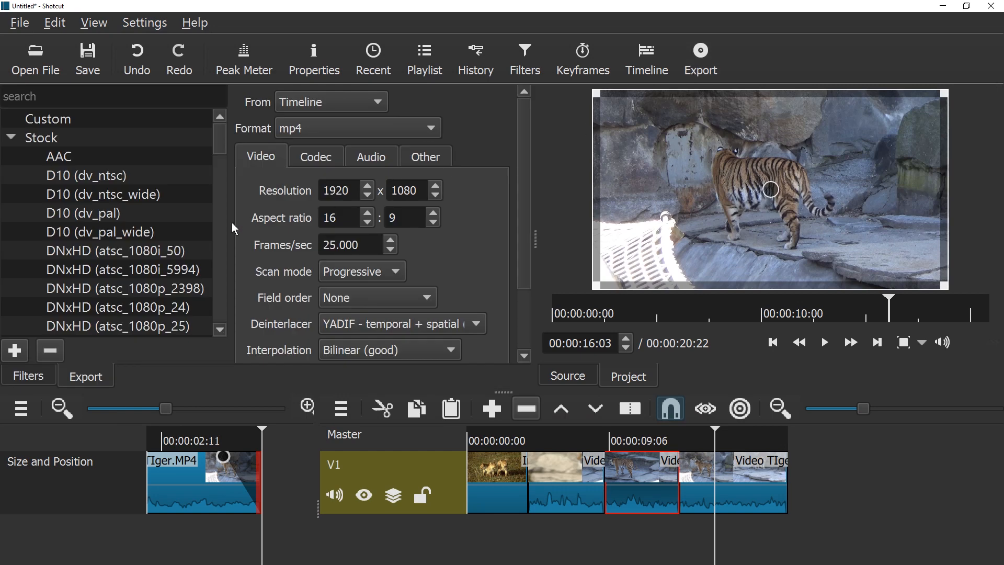
Export the timeline as an mp4 file named keyframes yay.mp4 in the Subscribe! folder.
{"action": "scroll", "coordinate": [527, 231], "scroll_direction": "down", "scroll_amount": 3}
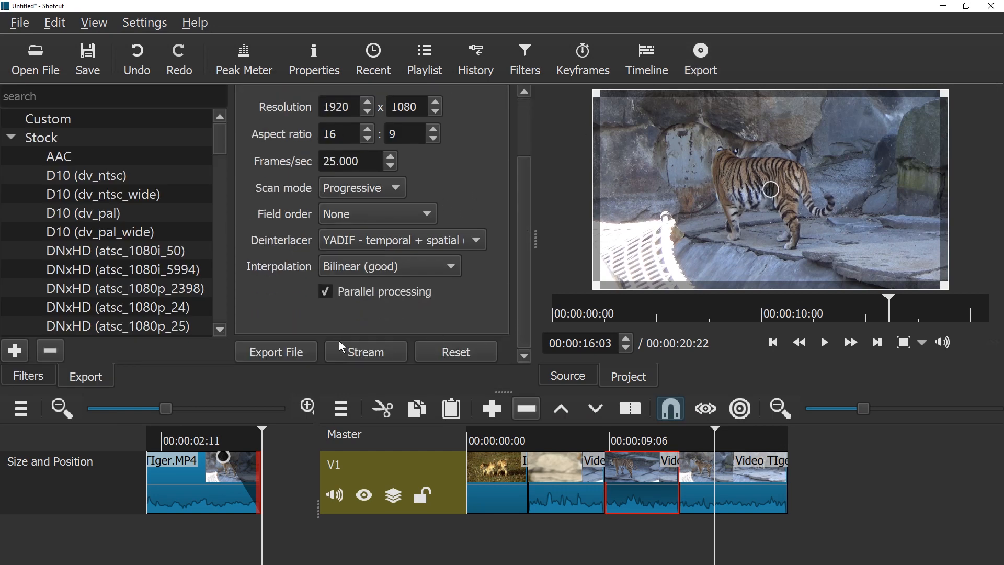
{"action": "left_click", "coordinate": [283, 353]}
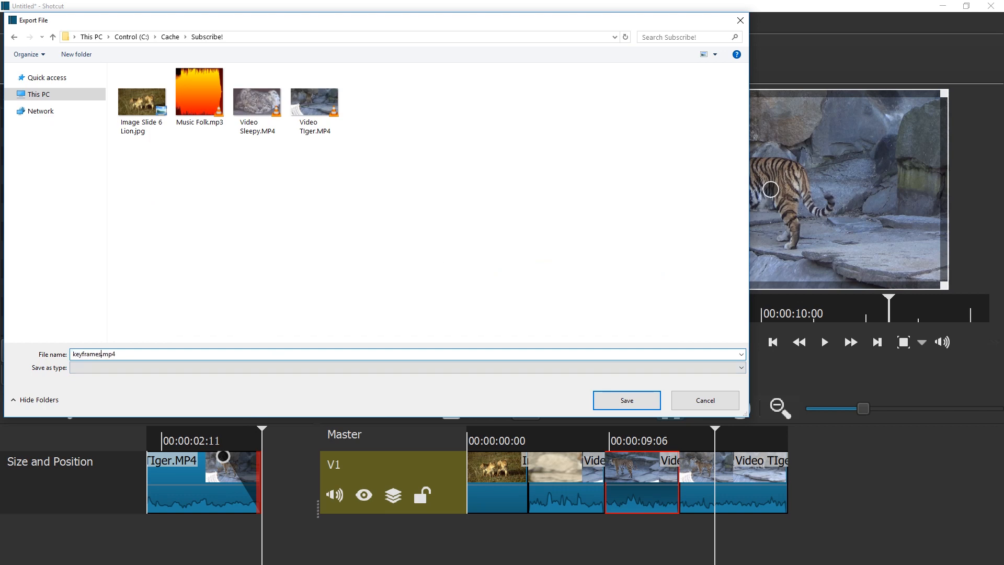
{"action": "key", "text": "Return"}
{"action": "key", "text": "Return"}
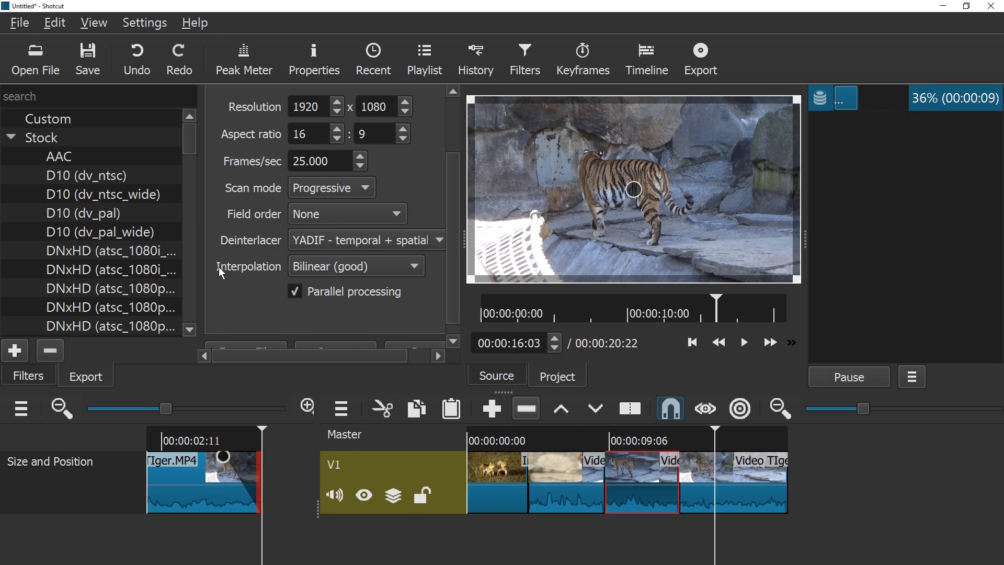
Switch to VLC media player to watch the exported keyframes yay.mp4 full screen, then reopen it from the Subscribe! folder.
{"action": "key", "text": "alt+Tab"}
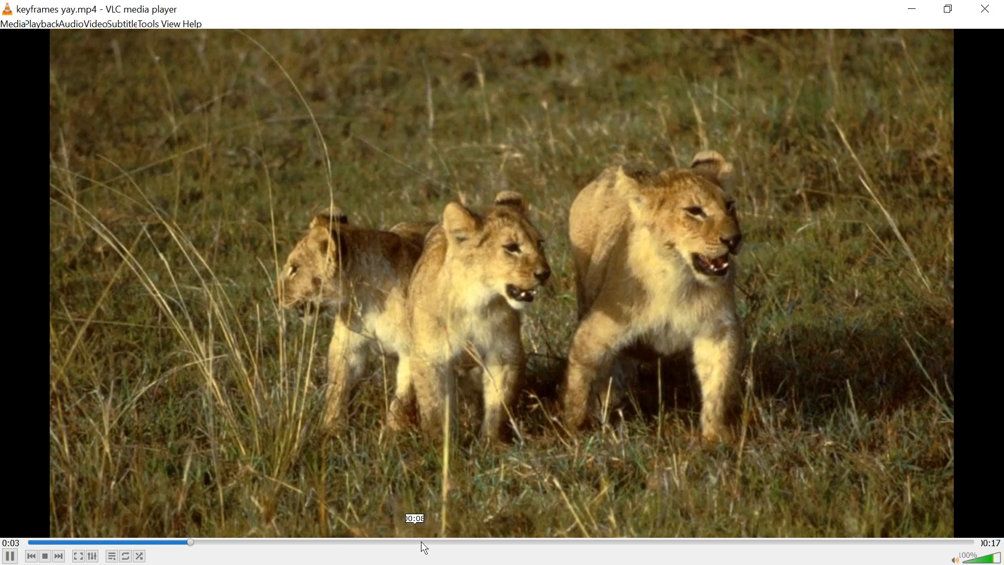
{"action": "left_click_drag", "start_coordinate": [422, 542], "coordinate": [343, 542]}
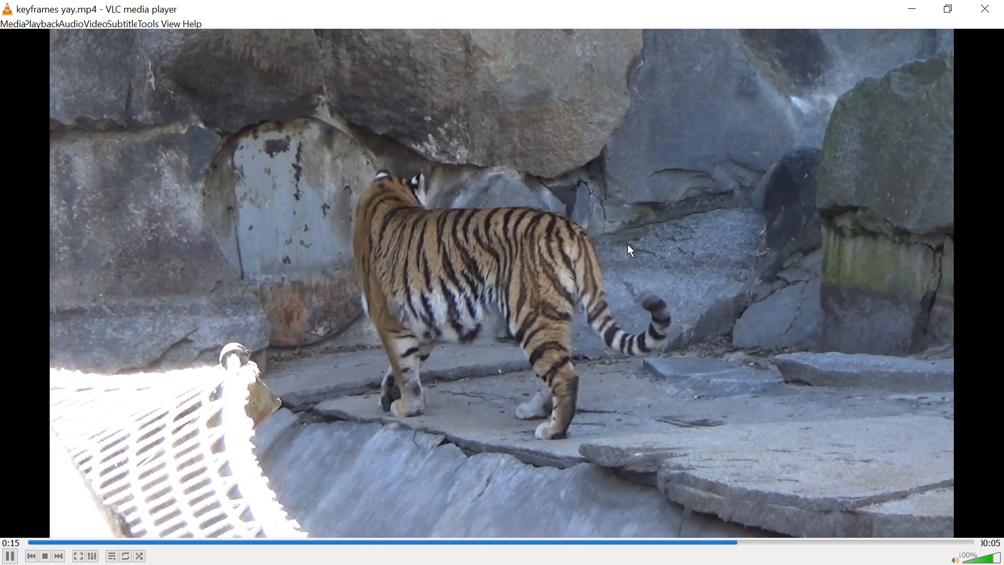
{"action": "key", "text": "f"}
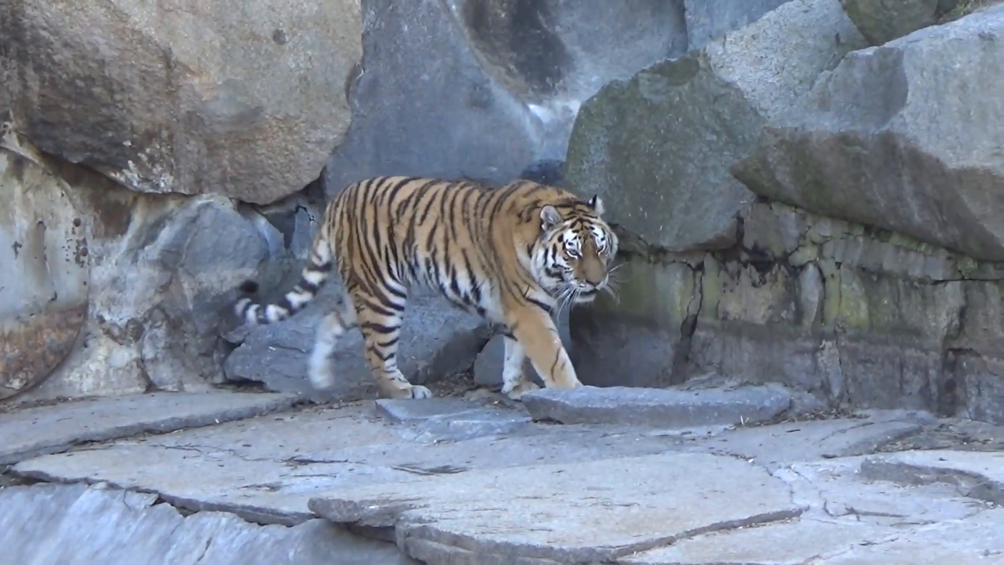
{"action": "key", "text": "alt+F4"}
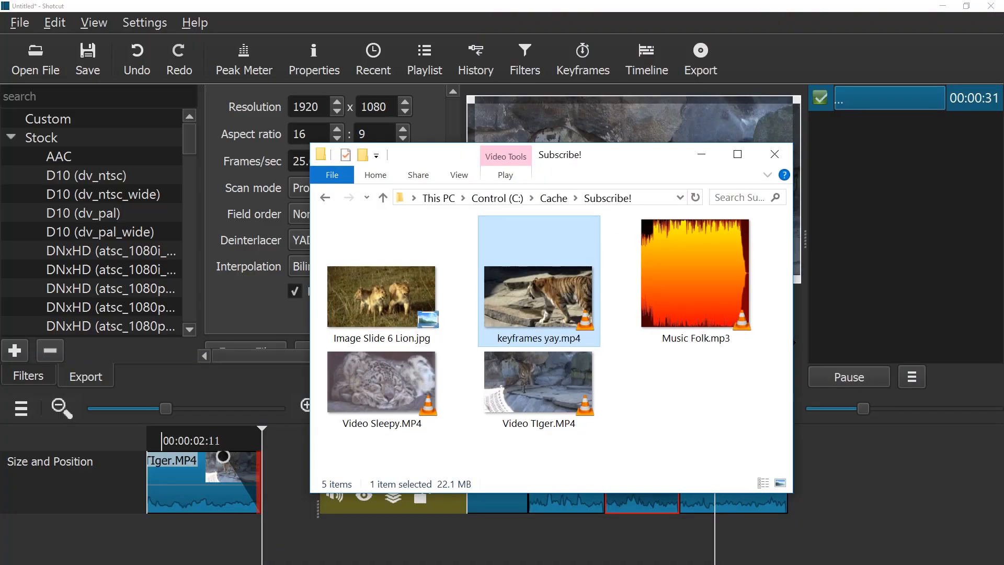
{"action": "key", "text": "Return"}
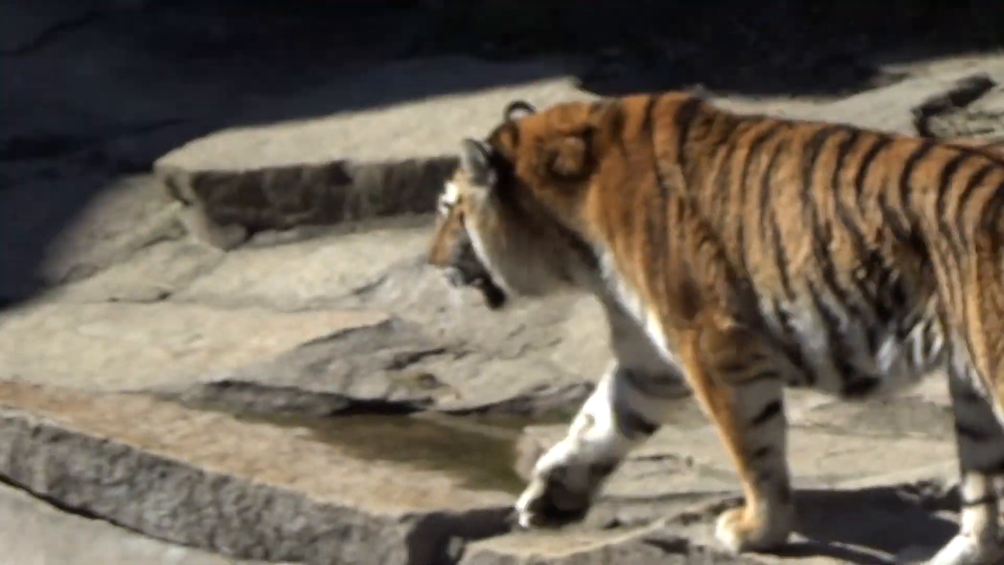